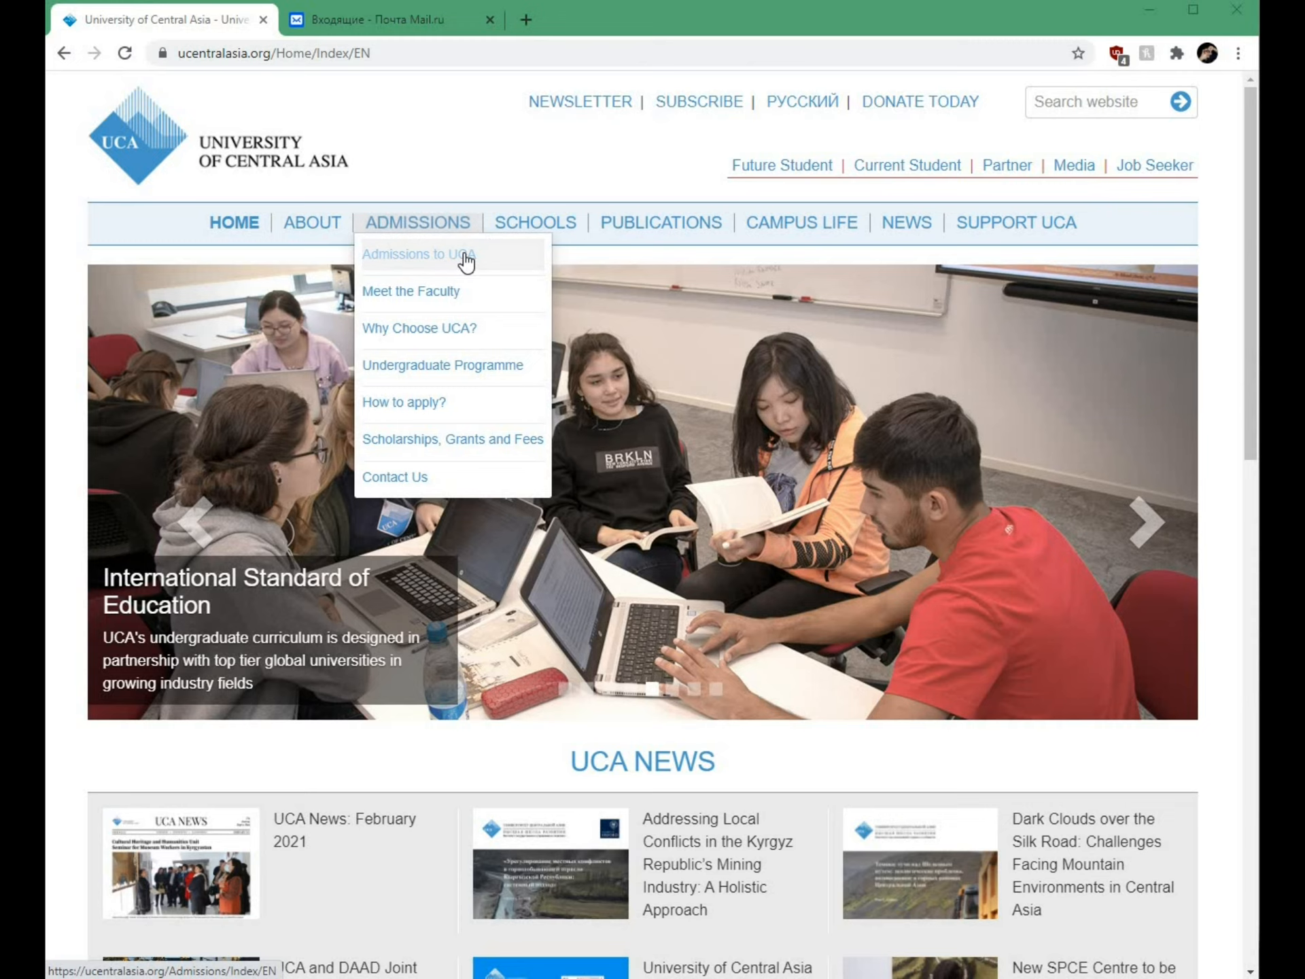
Step: Go to Admissions to UCA and launch the online application in a new tab
{"action": "left_click", "coordinate": [467, 262]}
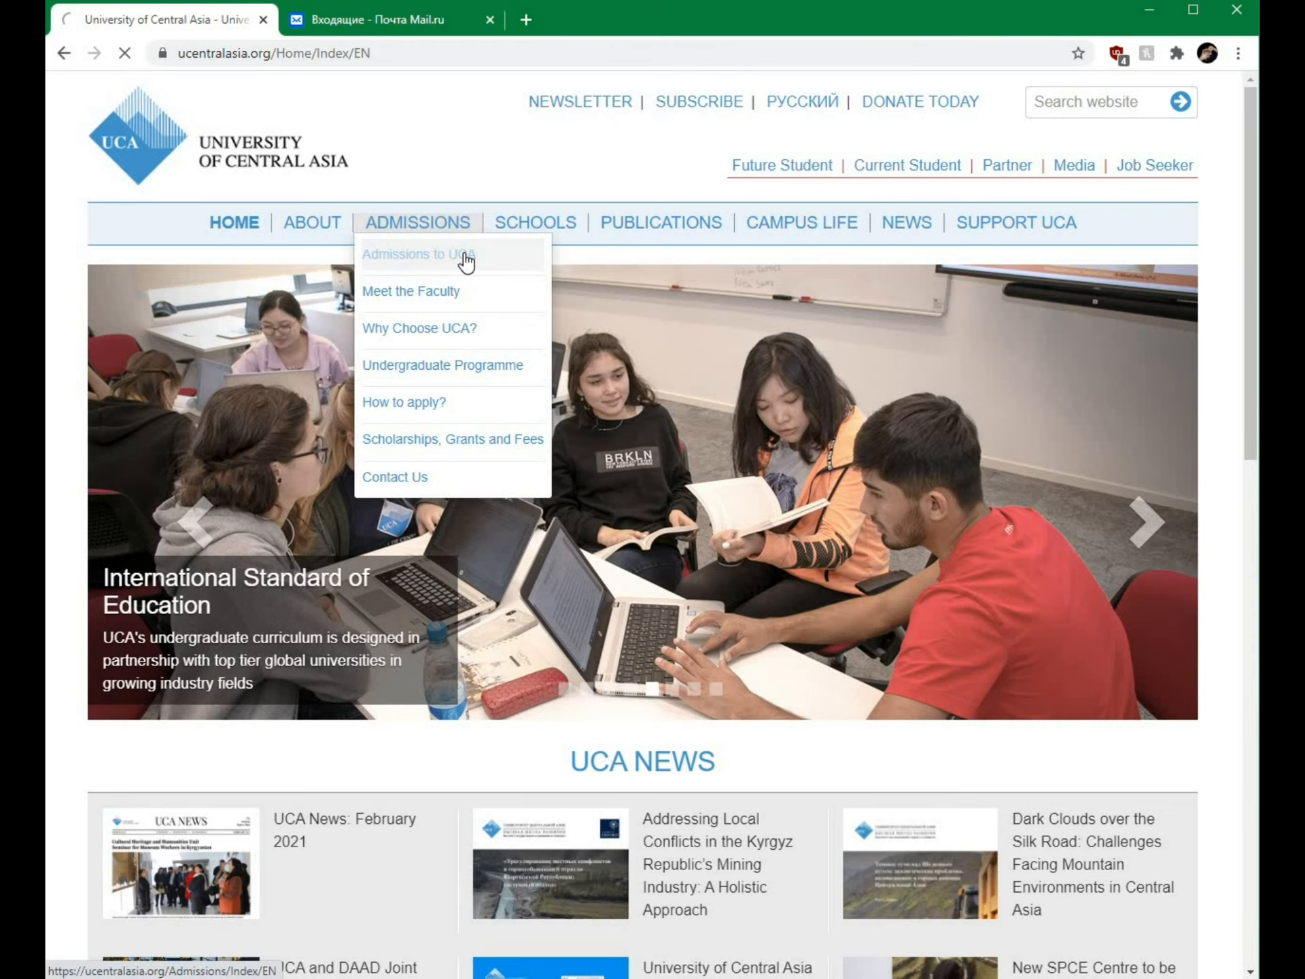
{"action": "scroll", "coordinate": [501, 332], "scroll_direction": "down", "scroll_amount": 5}
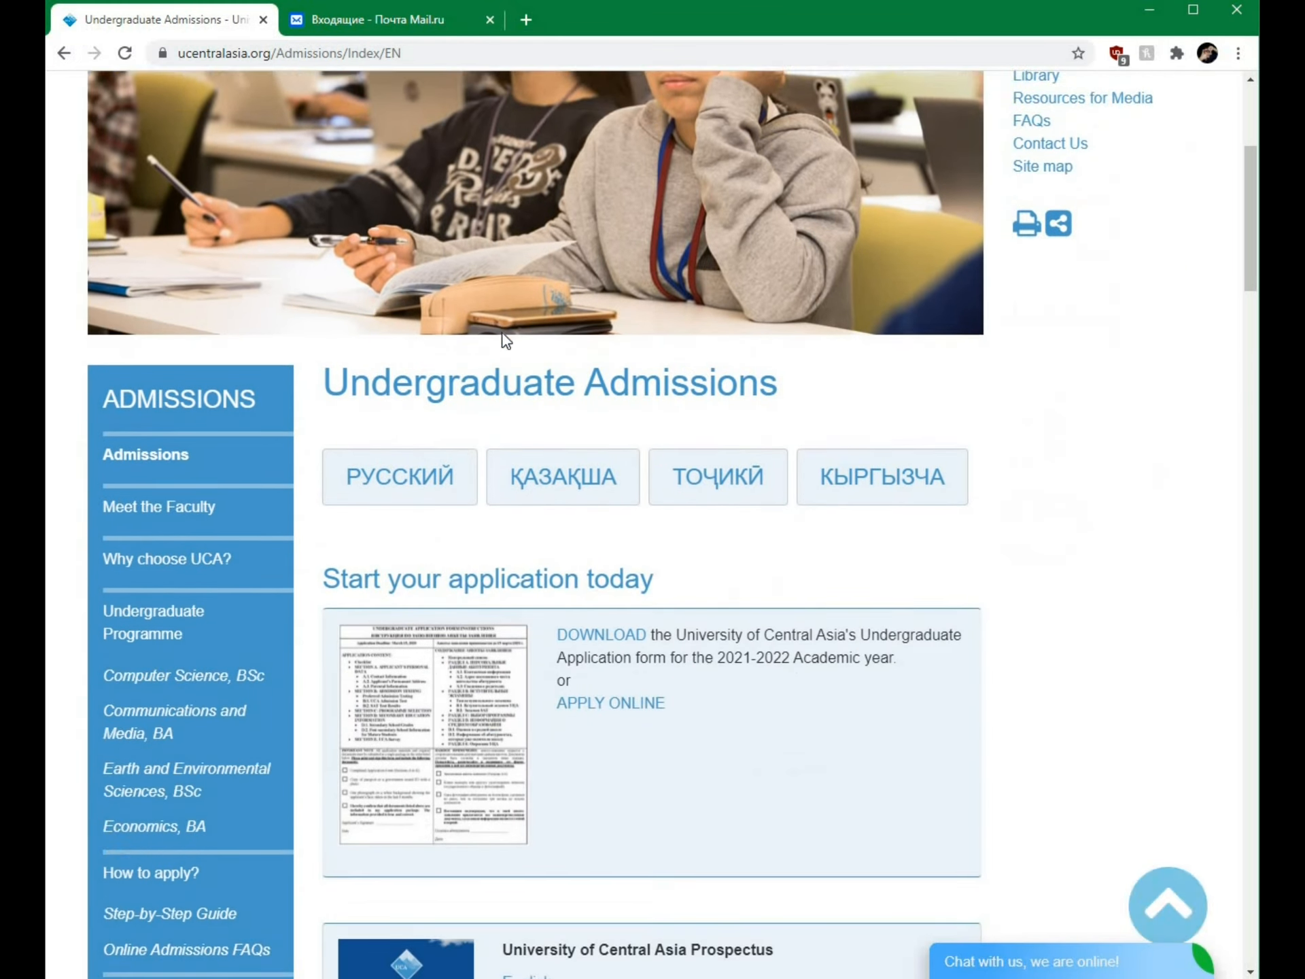
{"action": "scroll", "coordinate": [504, 340], "scroll_direction": "down", "scroll_amount": 3}
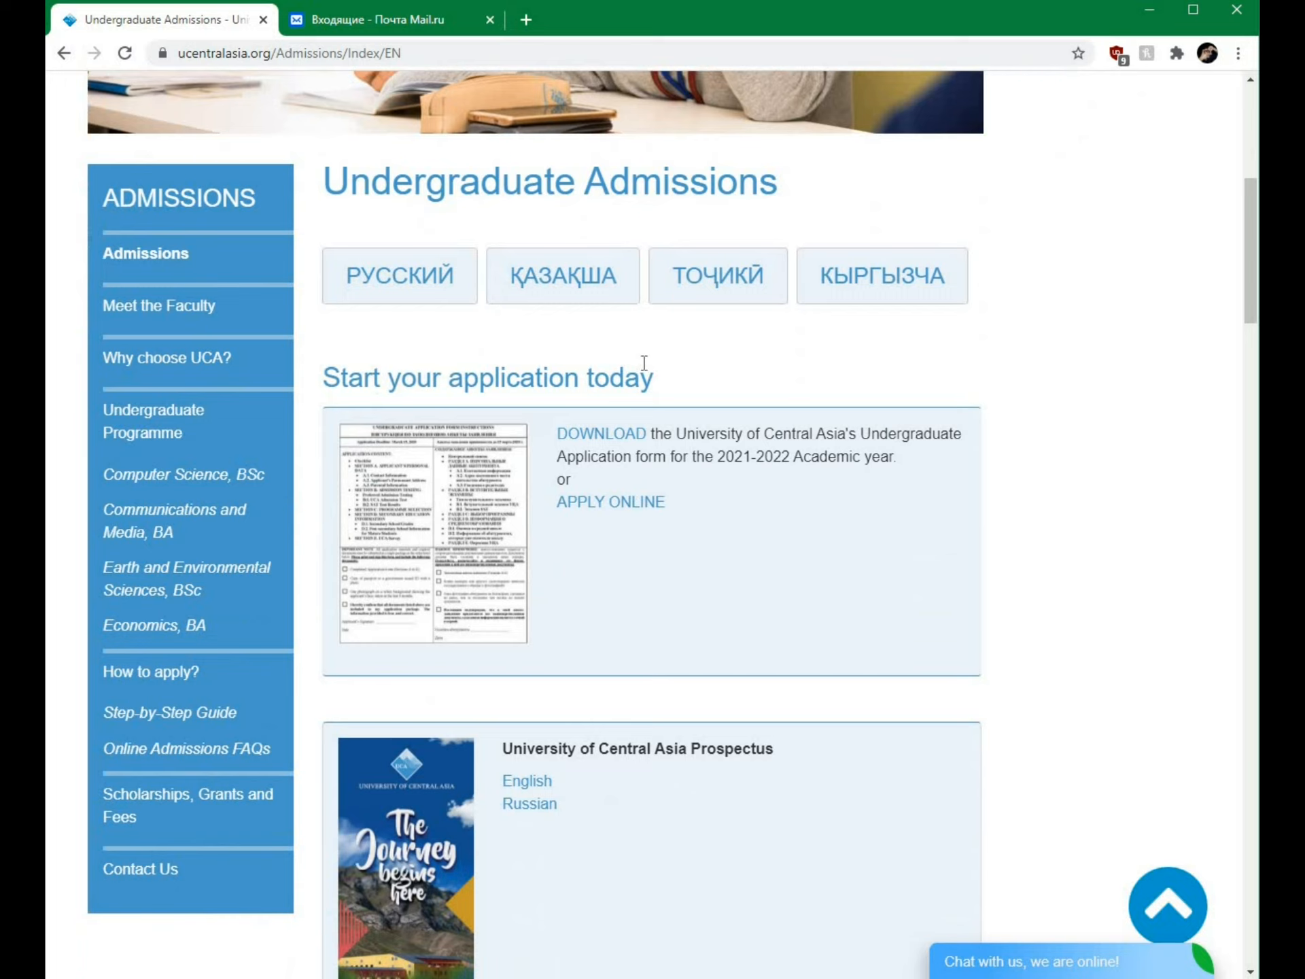
{"action": "left_click", "coordinate": [626, 503]}
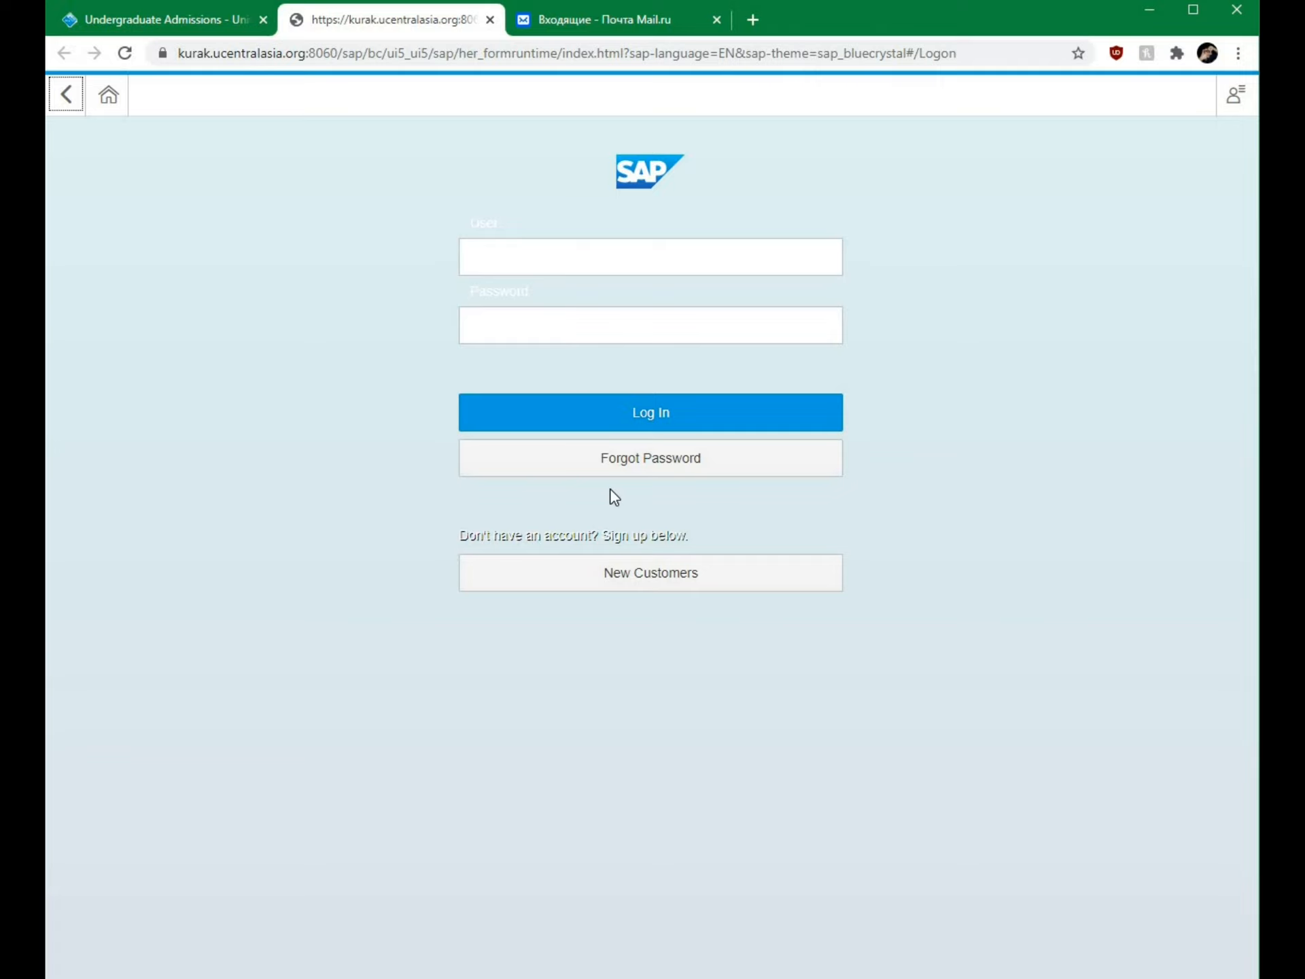
Step: Open the New Customers sign-up form and enter the applicant's first and last name
{"action": "left_click", "coordinate": [651, 575]}
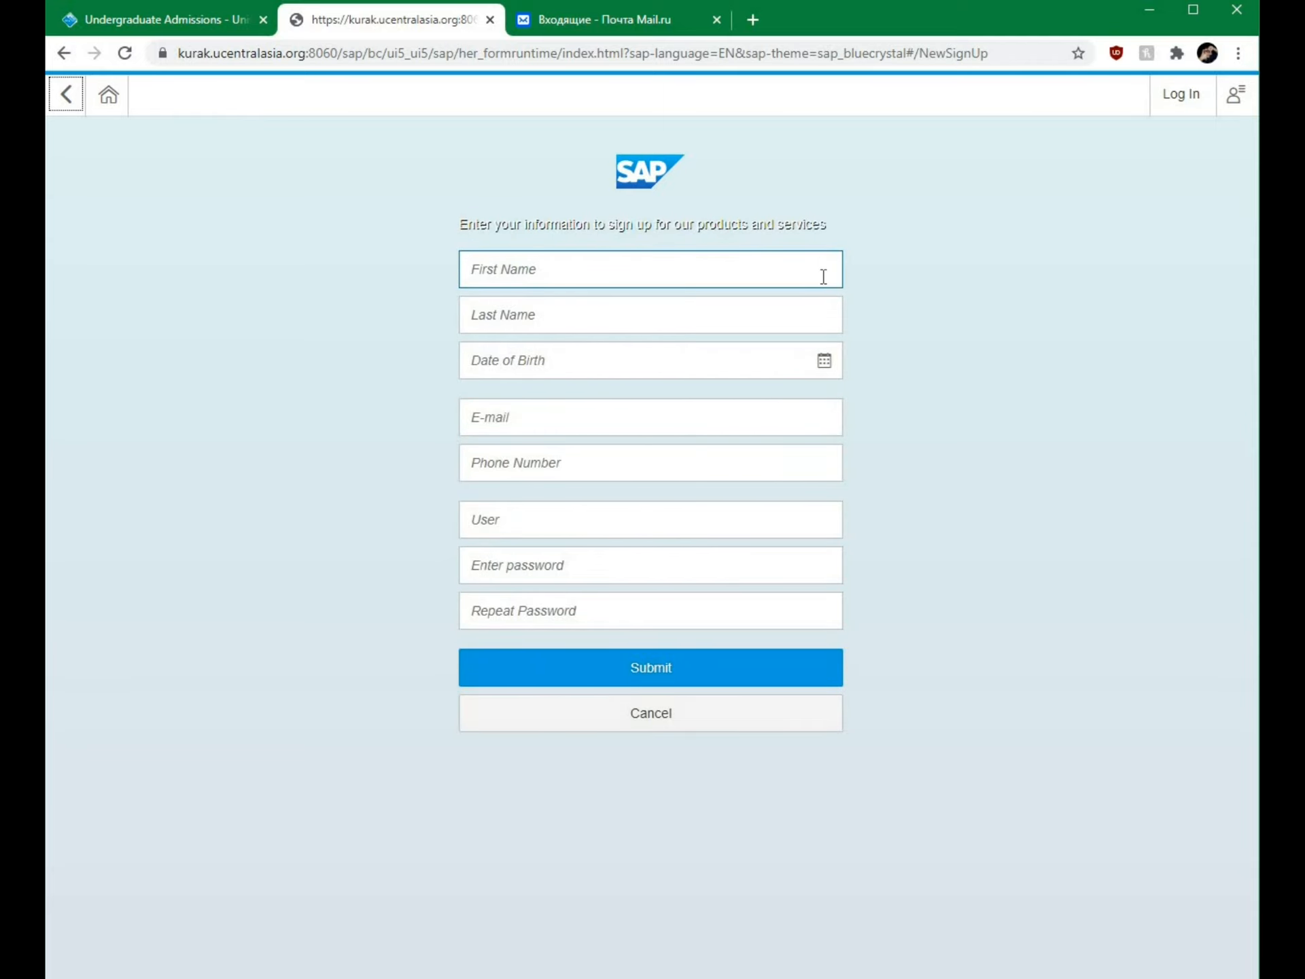
{"action": "left_click", "coordinate": [528, 267]}
{"action": "left_click", "coordinate": [334, 318]}
{"action": "key", "text": "Tab"}
{"action": "key", "text": "Tab"}
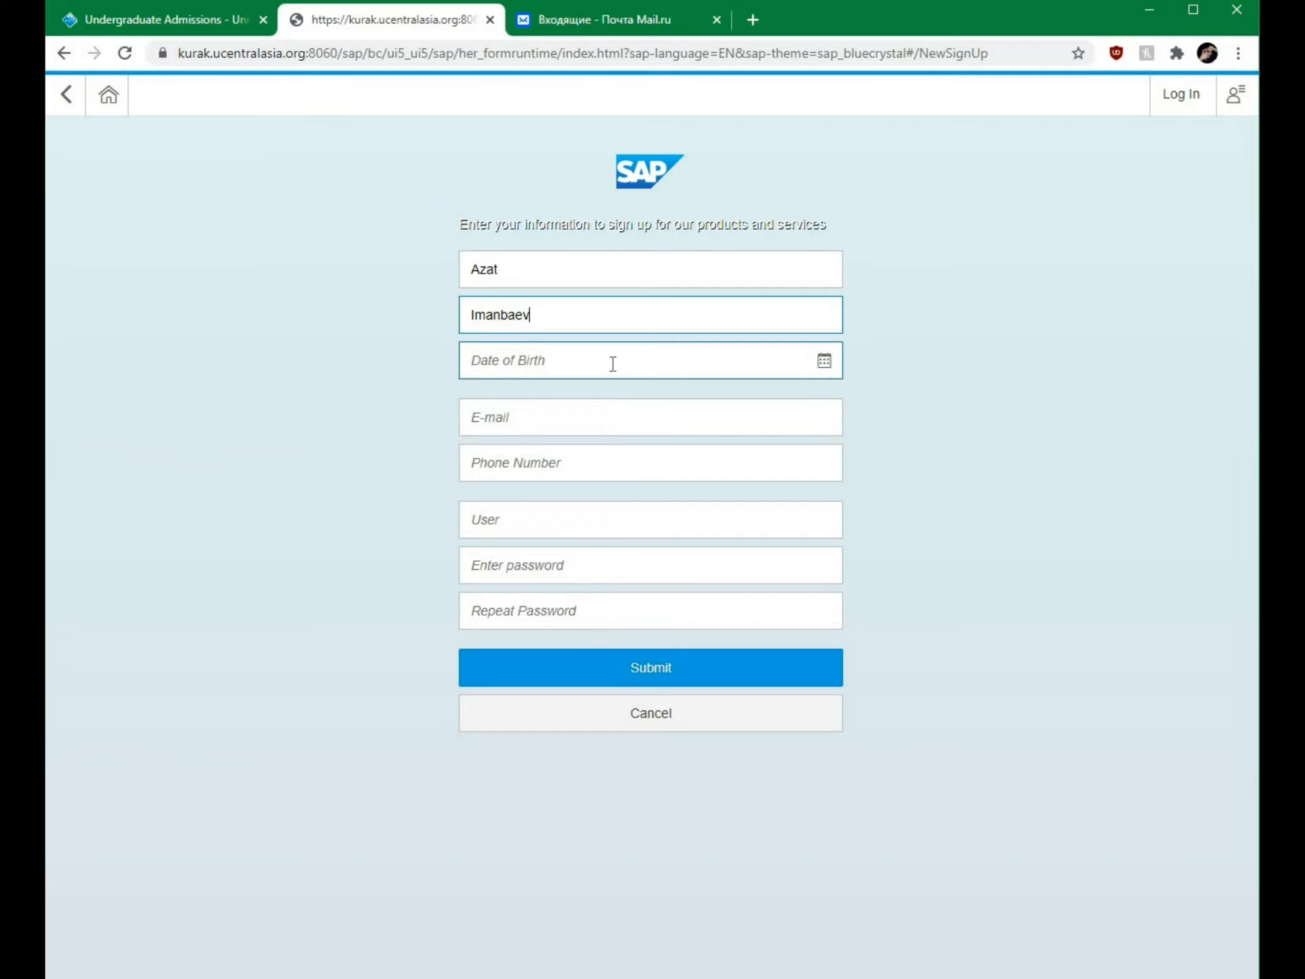
{"action": "left_click", "coordinate": [427, 357]}
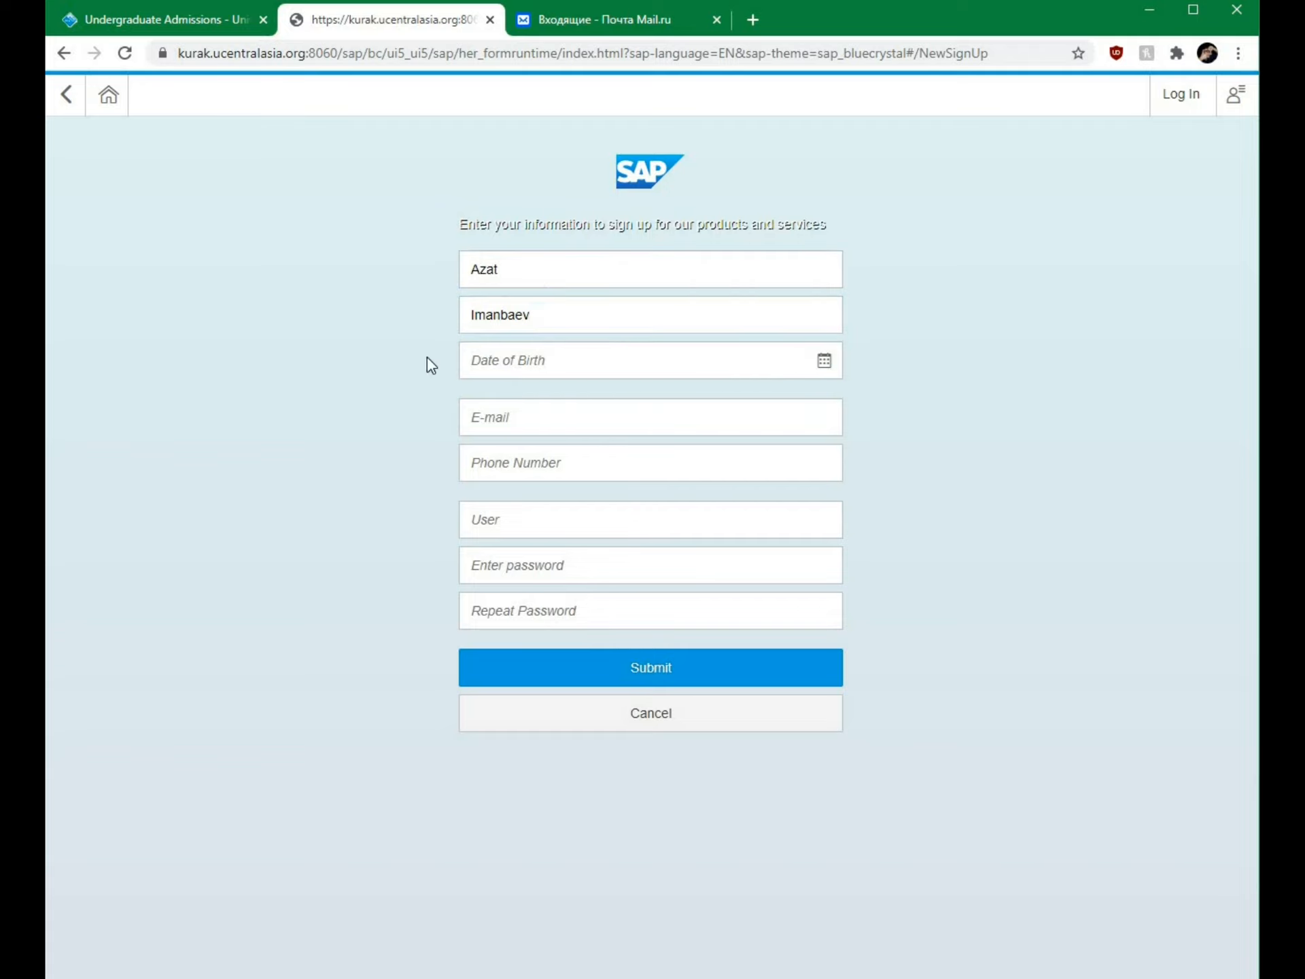
Step: Pick July, year 2000 and day 1 in the Date of Birth calendar
{"action": "left_click", "coordinate": [825, 368]}
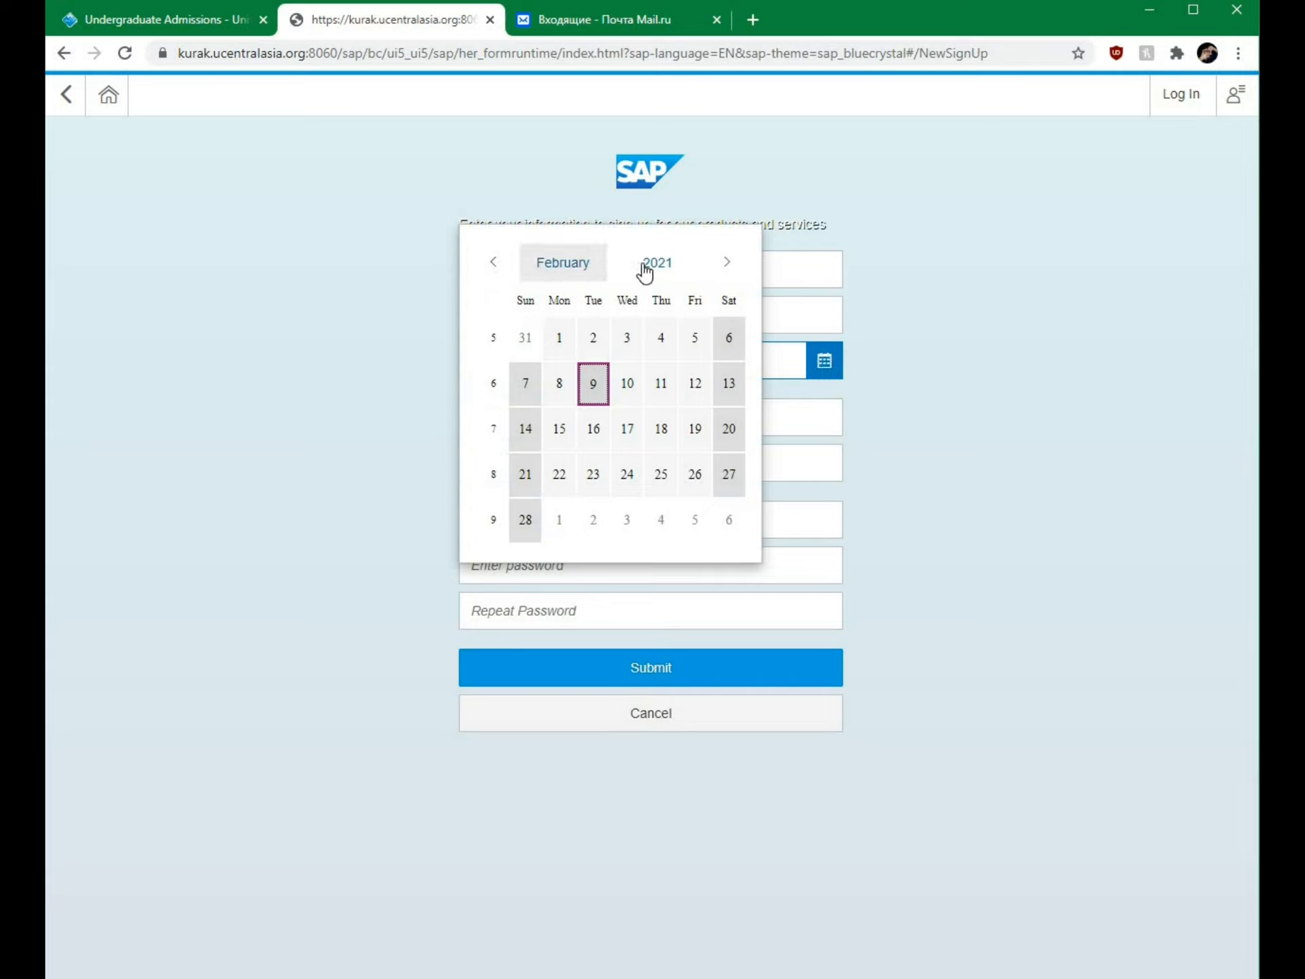
{"action": "left_click", "coordinate": [554, 266]}
{"action": "left_click", "coordinate": [540, 428]}
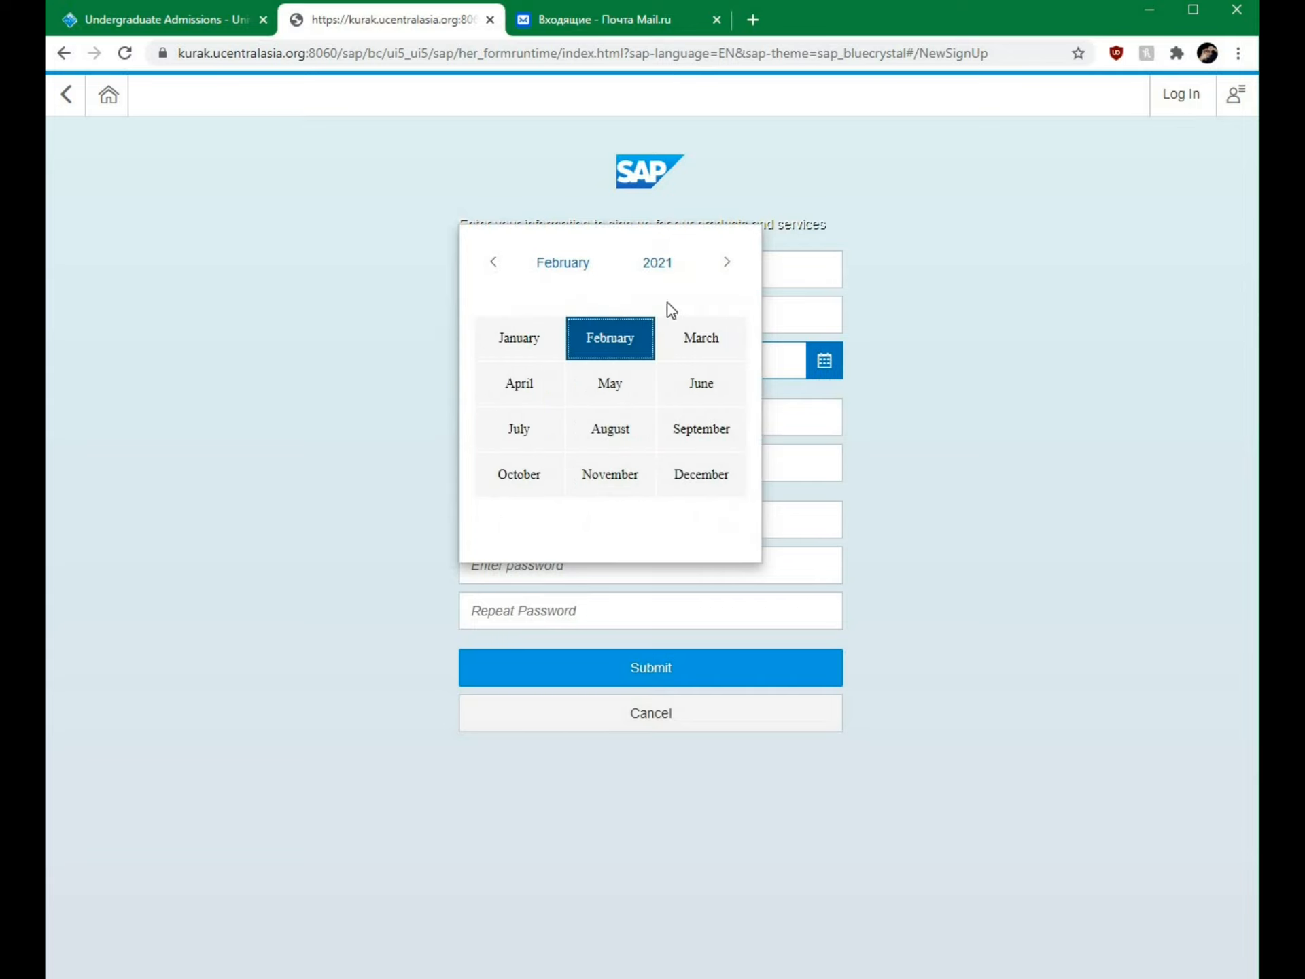
{"action": "left_click", "coordinate": [660, 267]}
{"action": "left_click", "coordinate": [492, 269]}
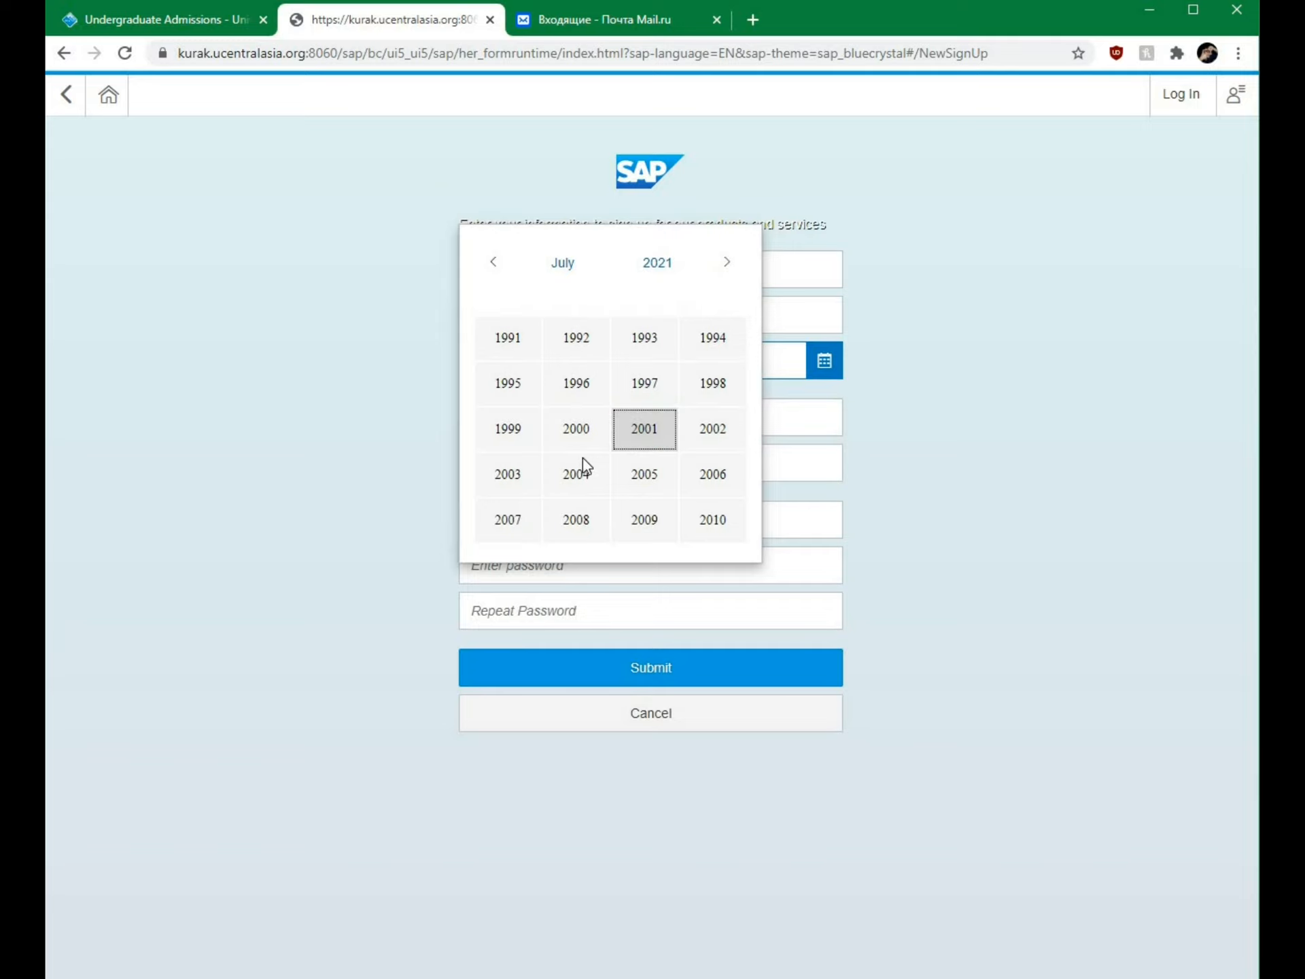
{"action": "left_click", "coordinate": [577, 429]}
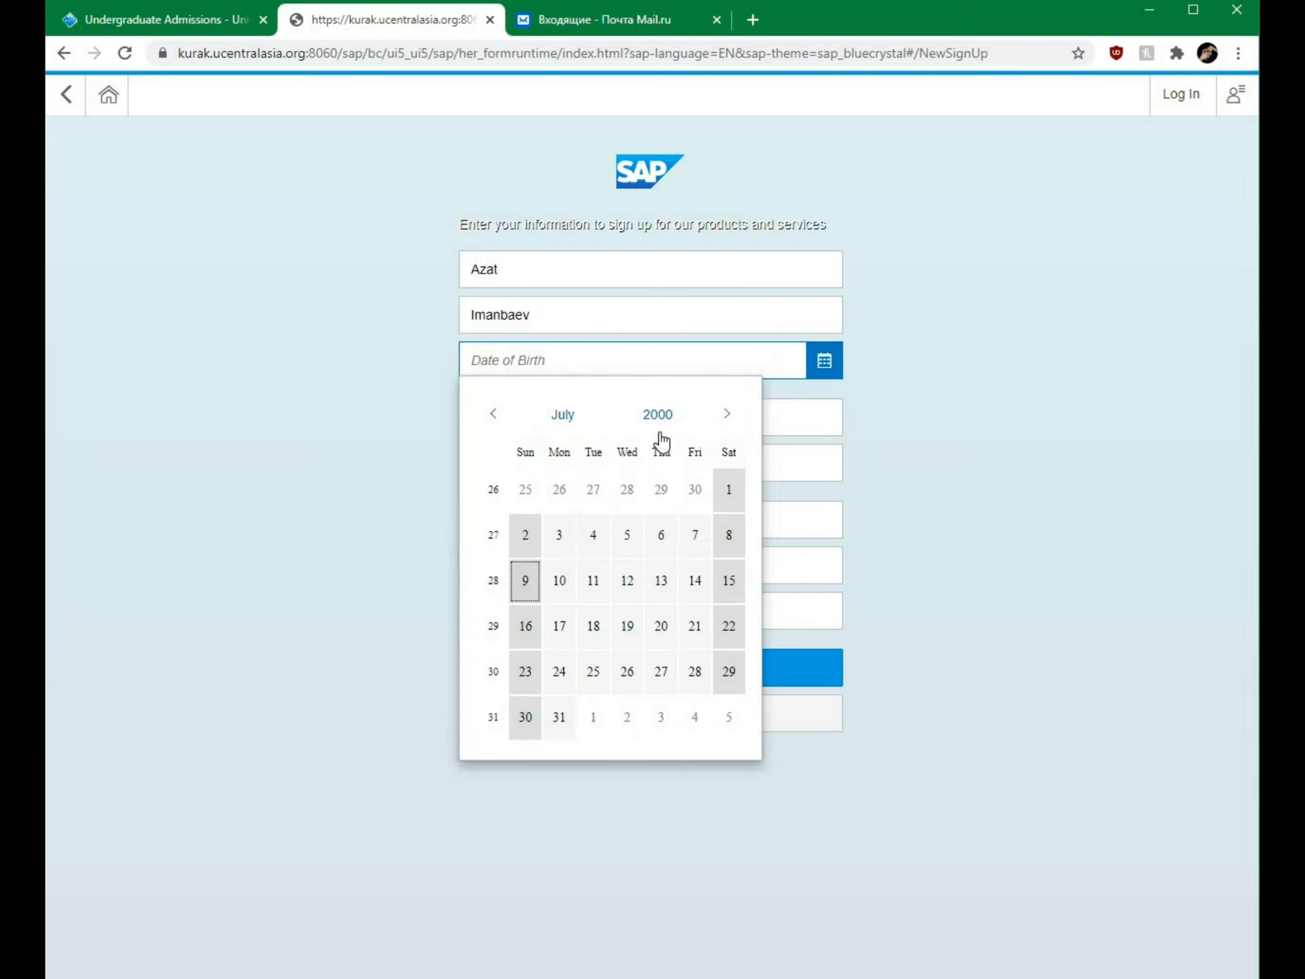
{"action": "left_click", "coordinate": [730, 492]}
{"action": "left_click", "coordinate": [906, 419]}
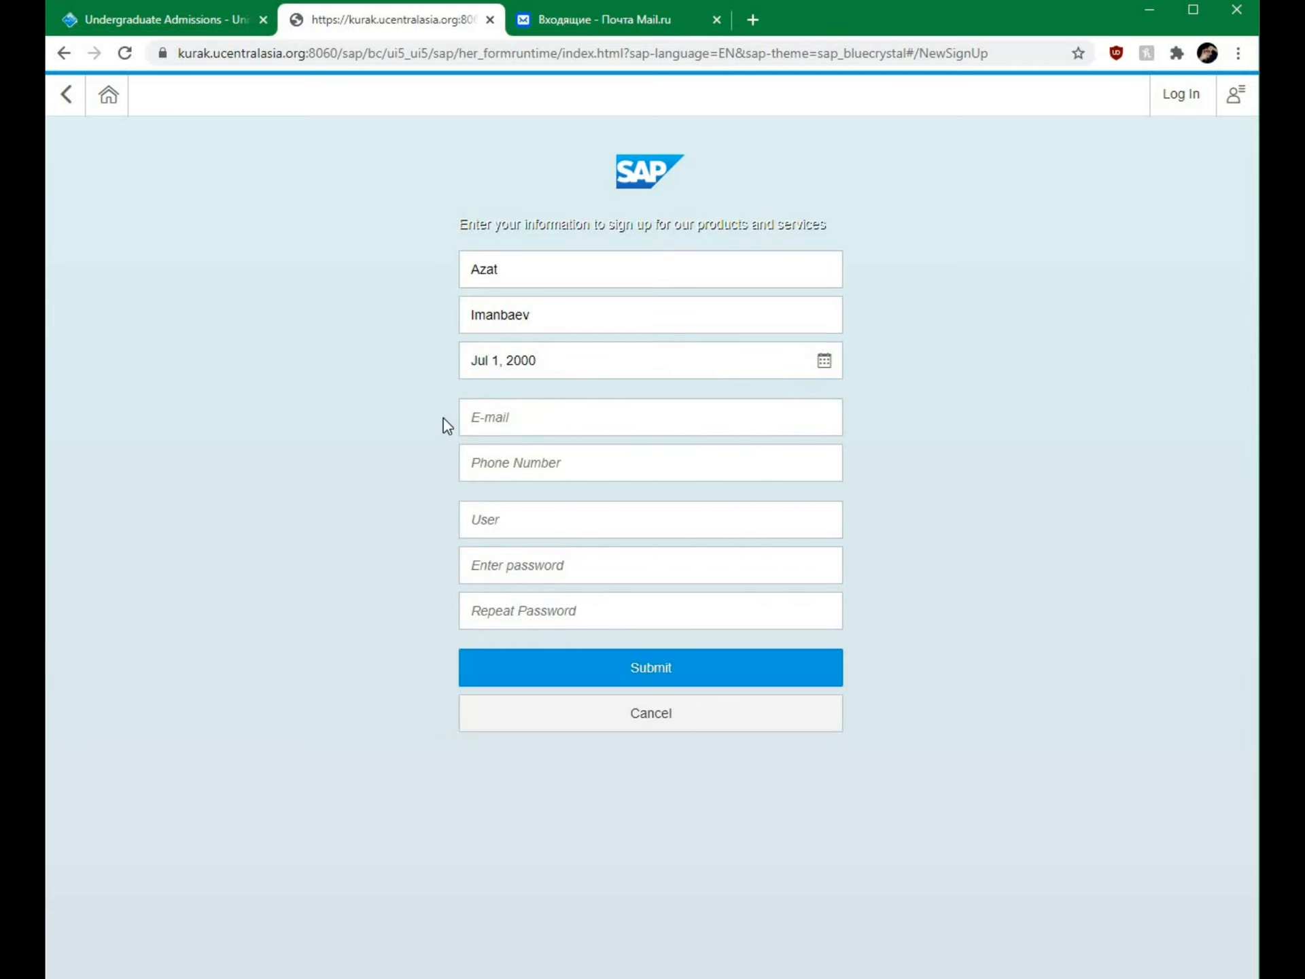
Step: Enter the applicant's e-mail address and phone number on the sign-up form
{"action": "left_click", "coordinate": [527, 414]}
{"action": "left_click", "coordinate": [325, 427]}
{"action": "left_click", "coordinate": [525, 454]}
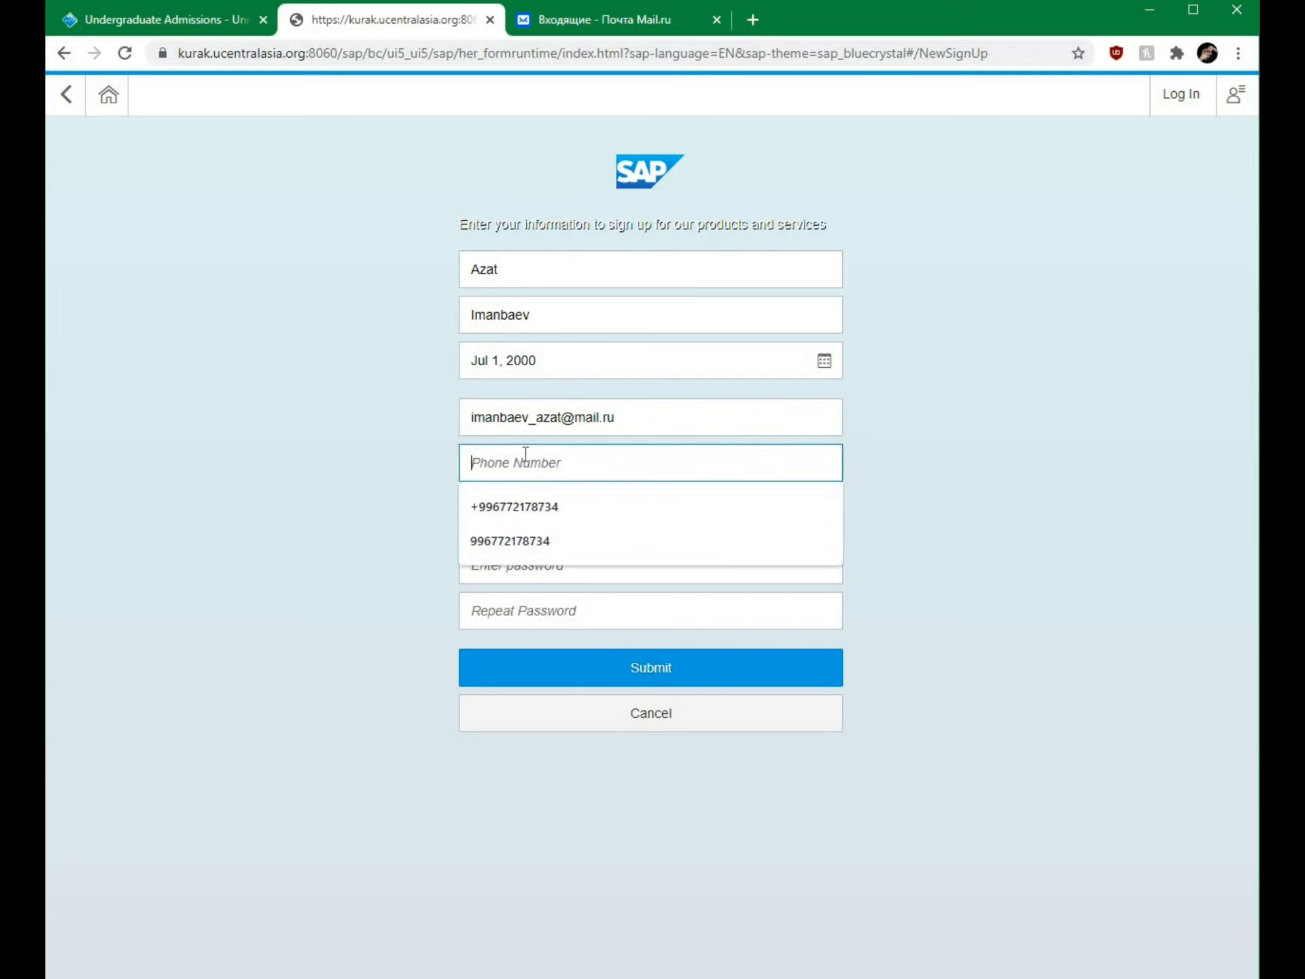
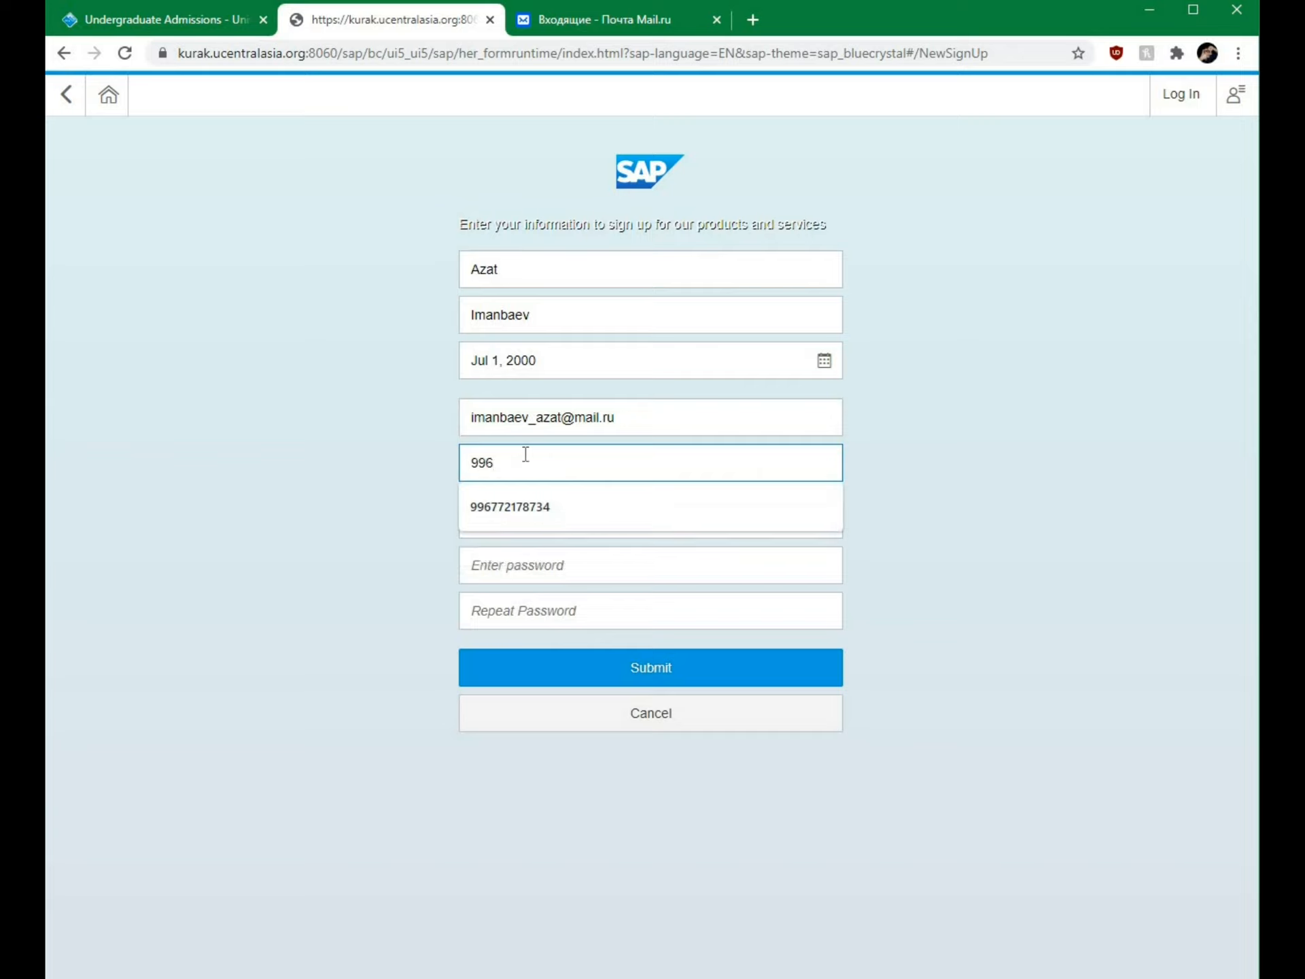
{"action": "left_click", "coordinate": [342, 518]}
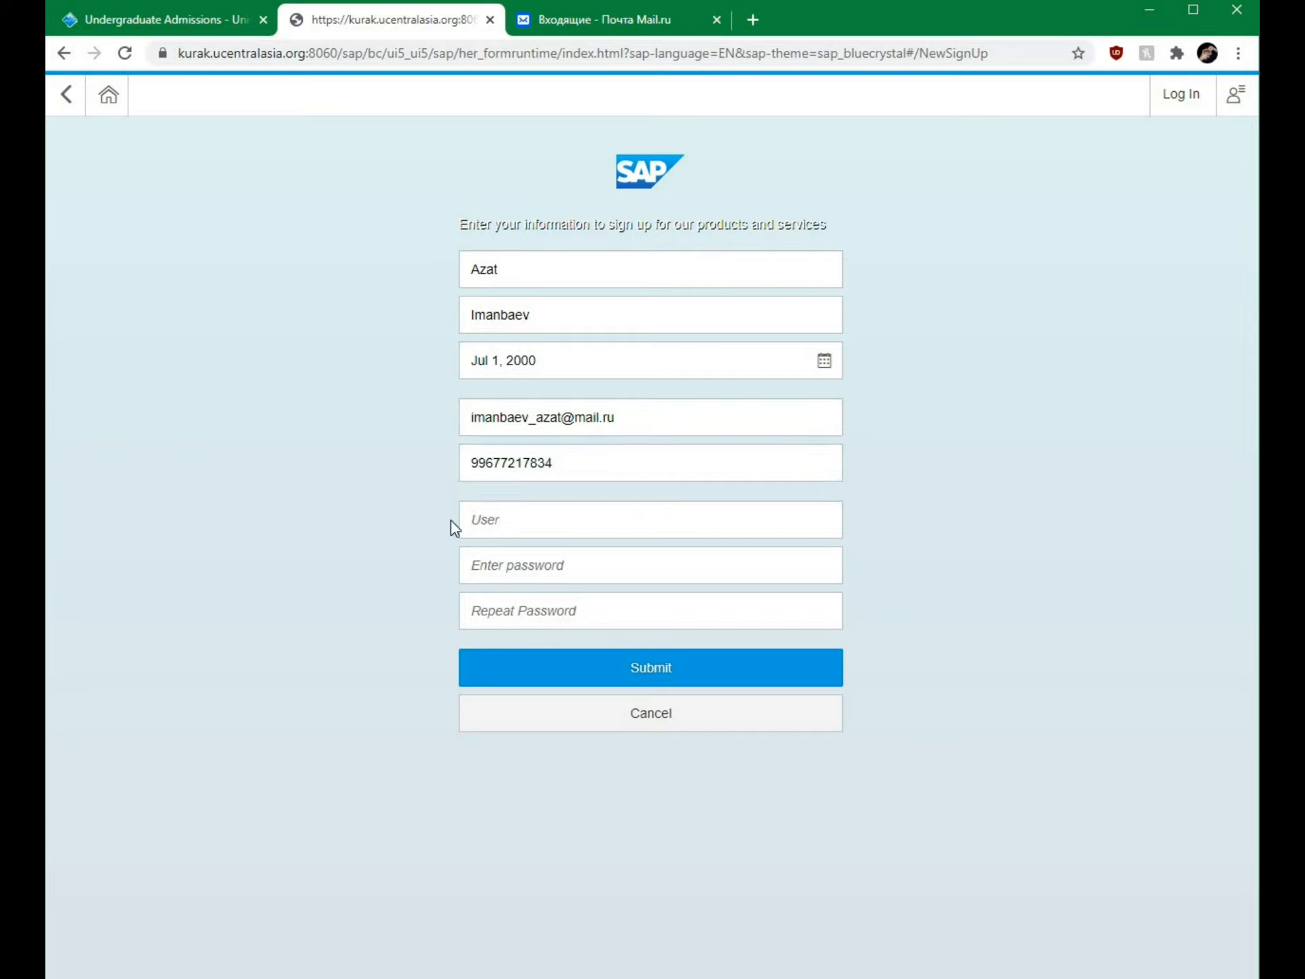
Step: Fill in the account username and password, then submit the registration
{"action": "left_click", "coordinate": [480, 519]}
{"action": "left_click", "coordinate": [516, 571]}
{"action": "type", "text": "12"}
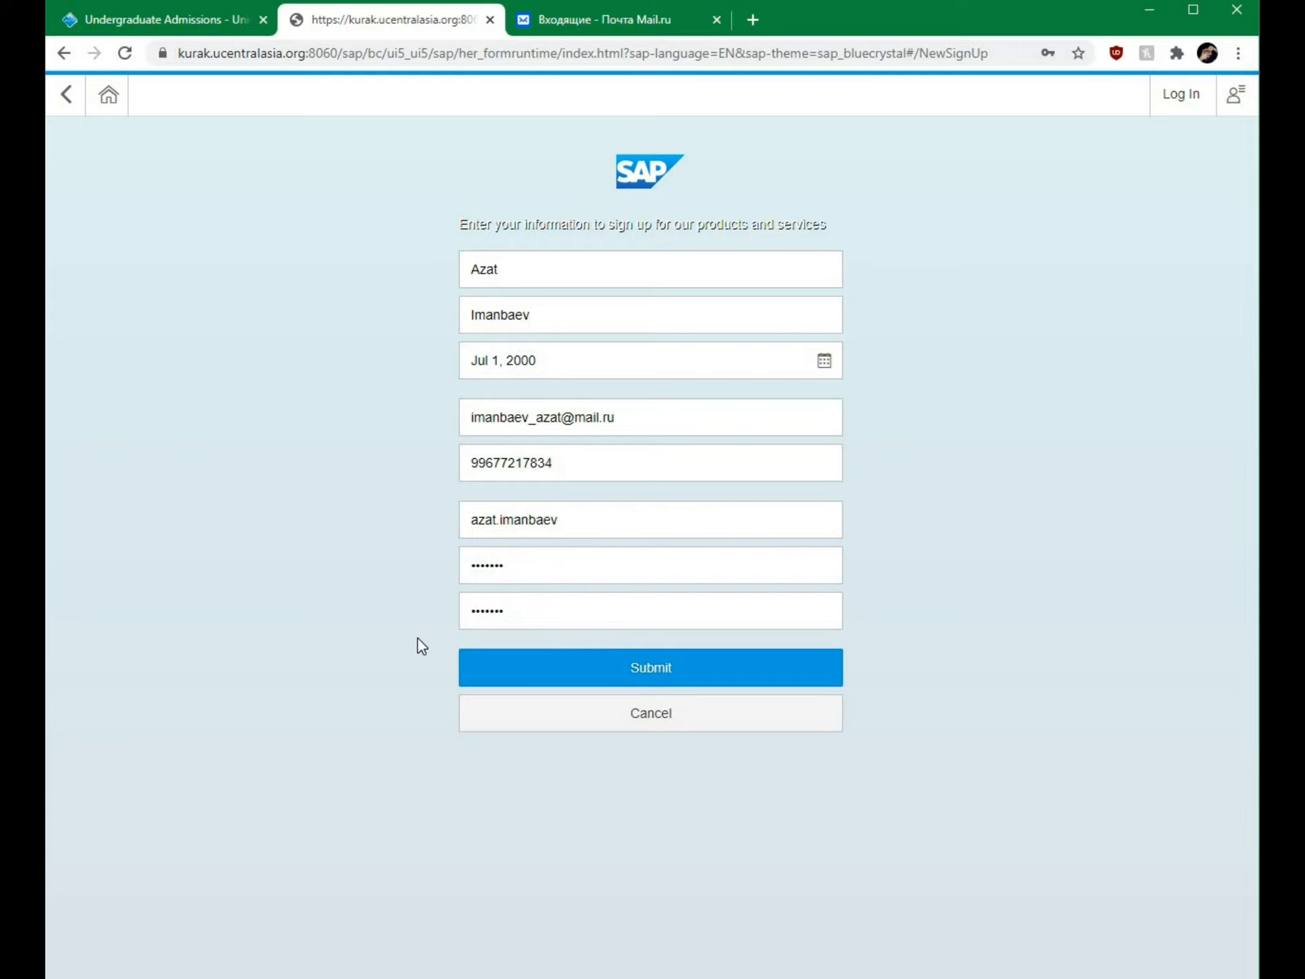
{"action": "left_click", "coordinate": [630, 672]}
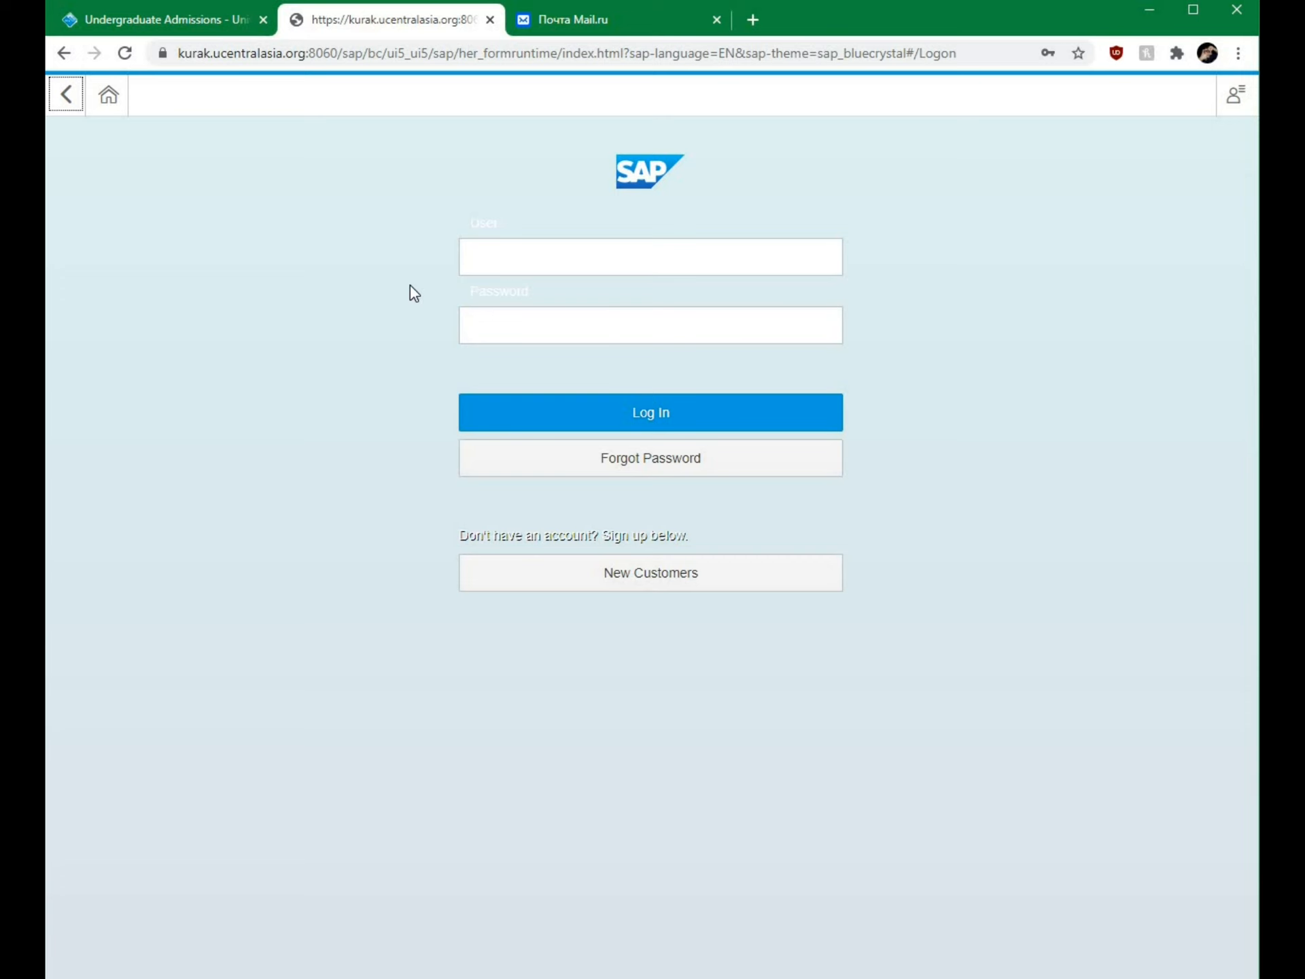
{"action": "left_click", "coordinate": [581, 27]}
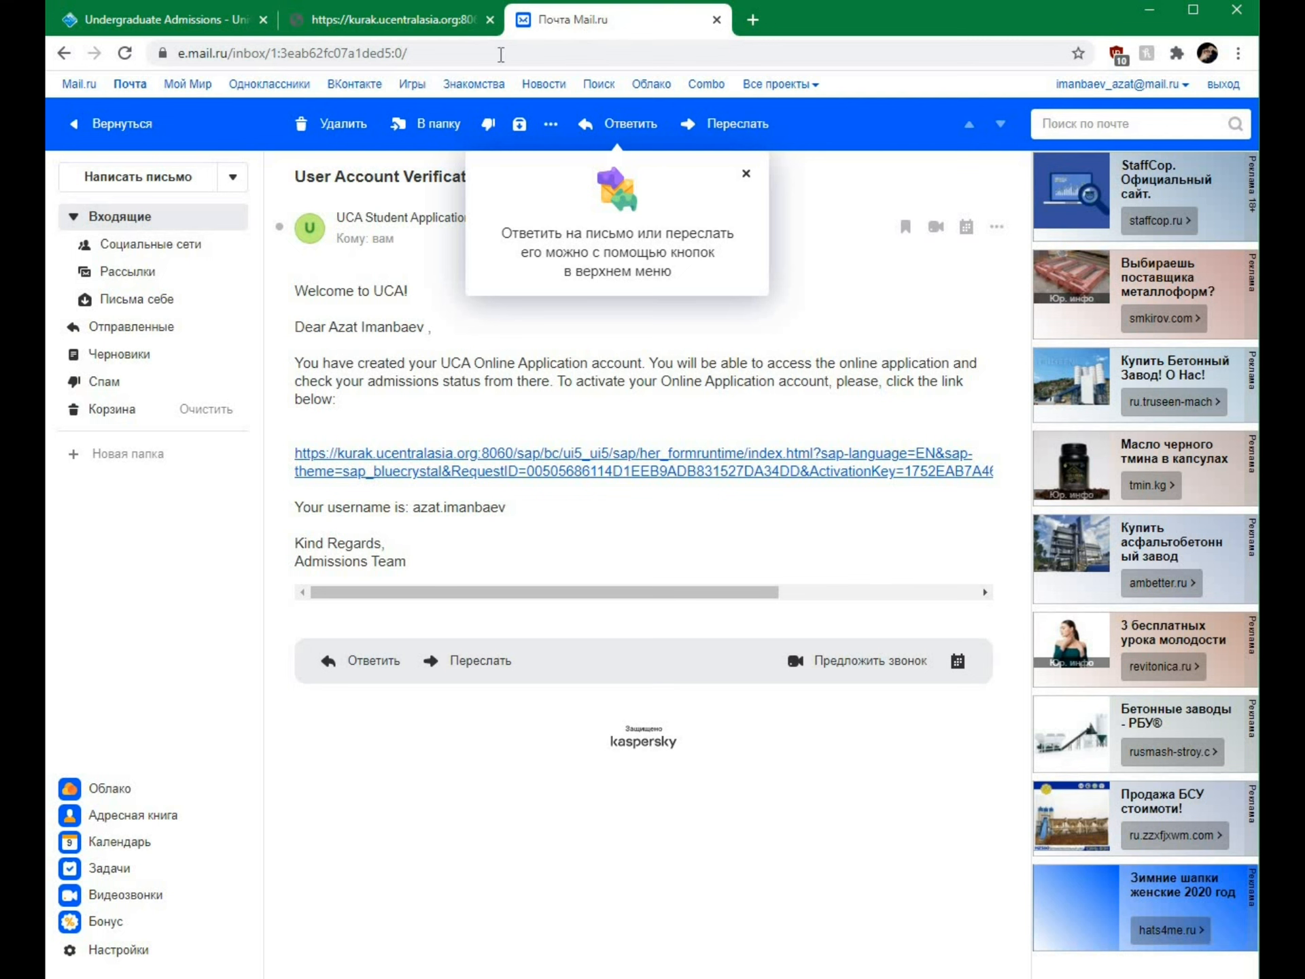
Step: Dismiss the Mail.ru tip and follow the verification e-mail's activation link to the portal login
{"action": "left_click", "coordinate": [745, 174]}
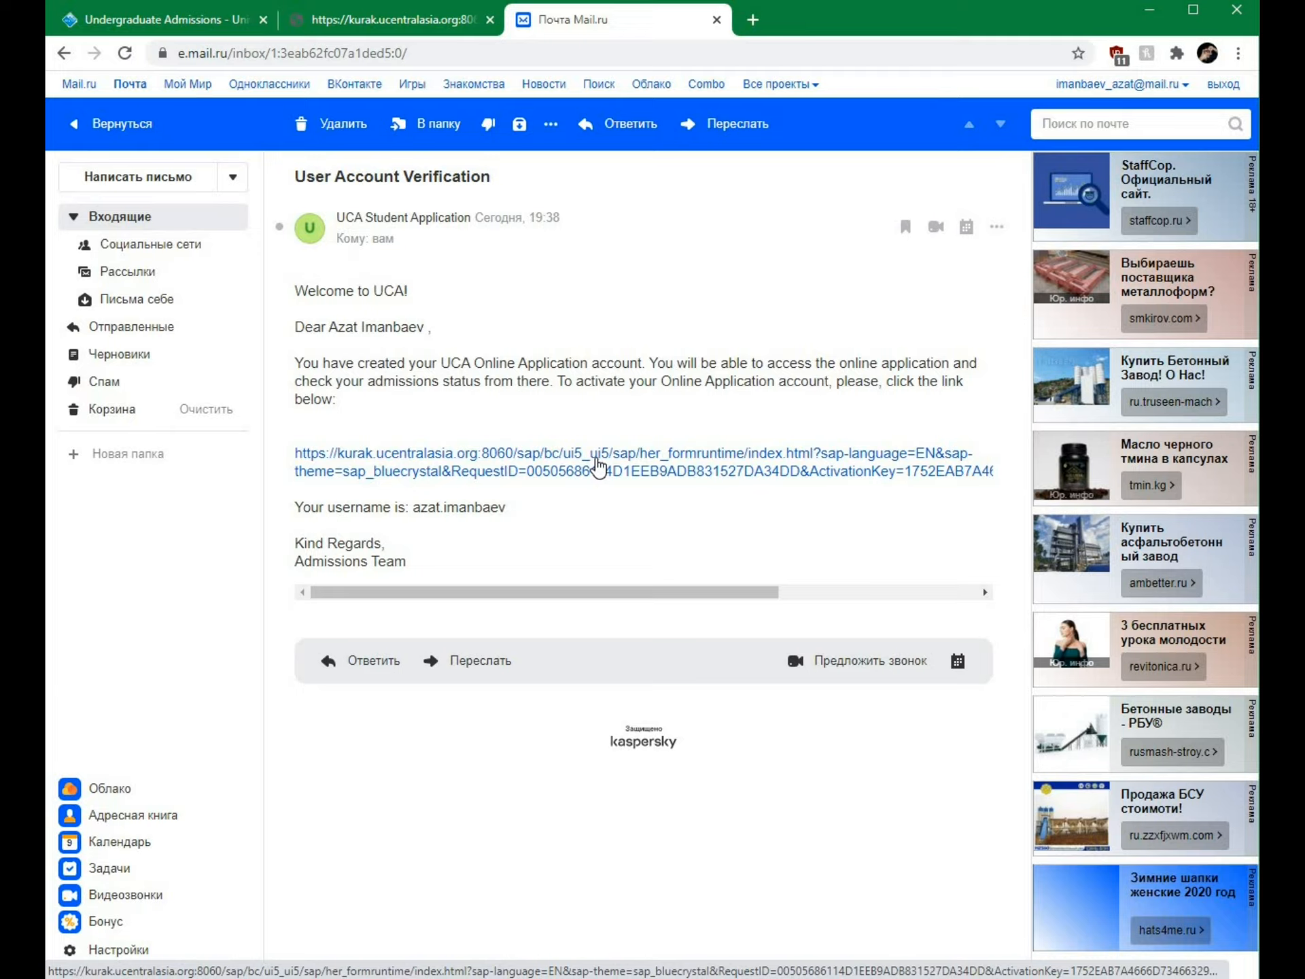
{"action": "left_click", "coordinate": [598, 468]}
{"action": "left_click", "coordinate": [490, 20]}
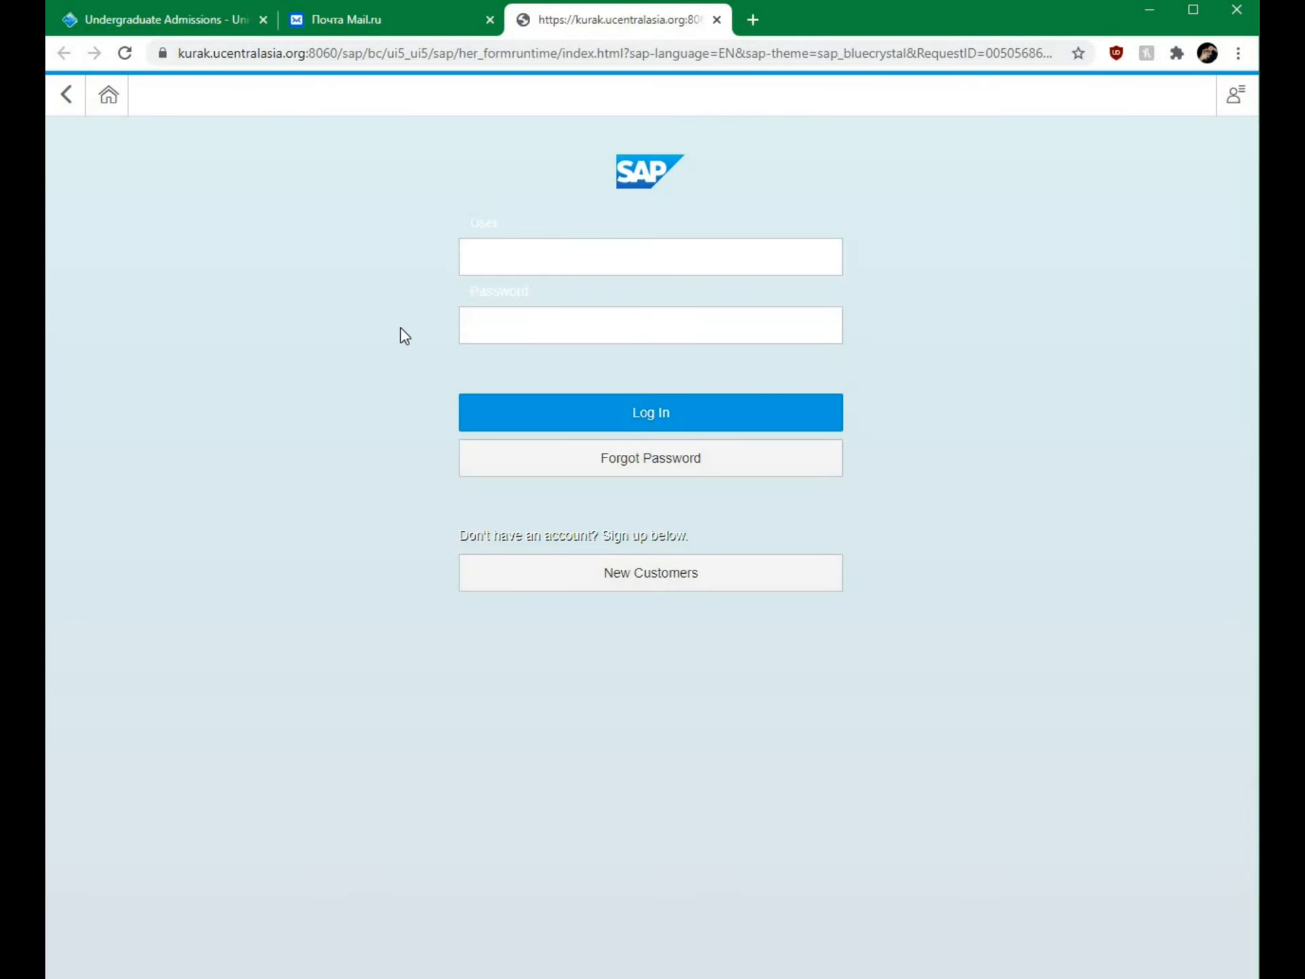
Step: Log in with the new account's username and password, then start a new application
{"action": "left_click", "coordinate": [519, 257]}
{"action": "left_click", "coordinate": [507, 325]}
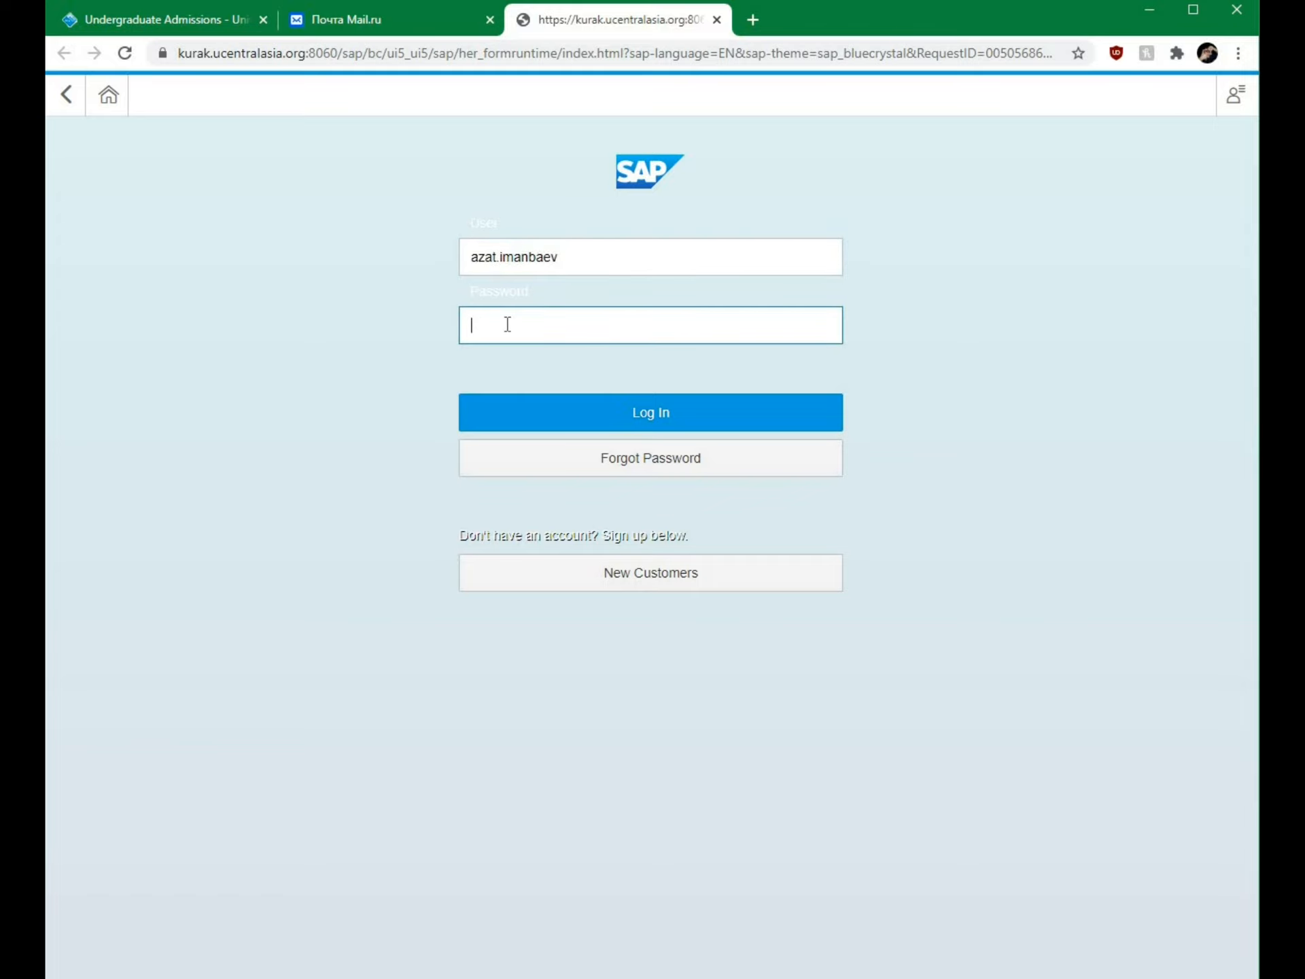
{"action": "type", "text": "•••••••"}
{"action": "left_click", "coordinate": [626, 419]}
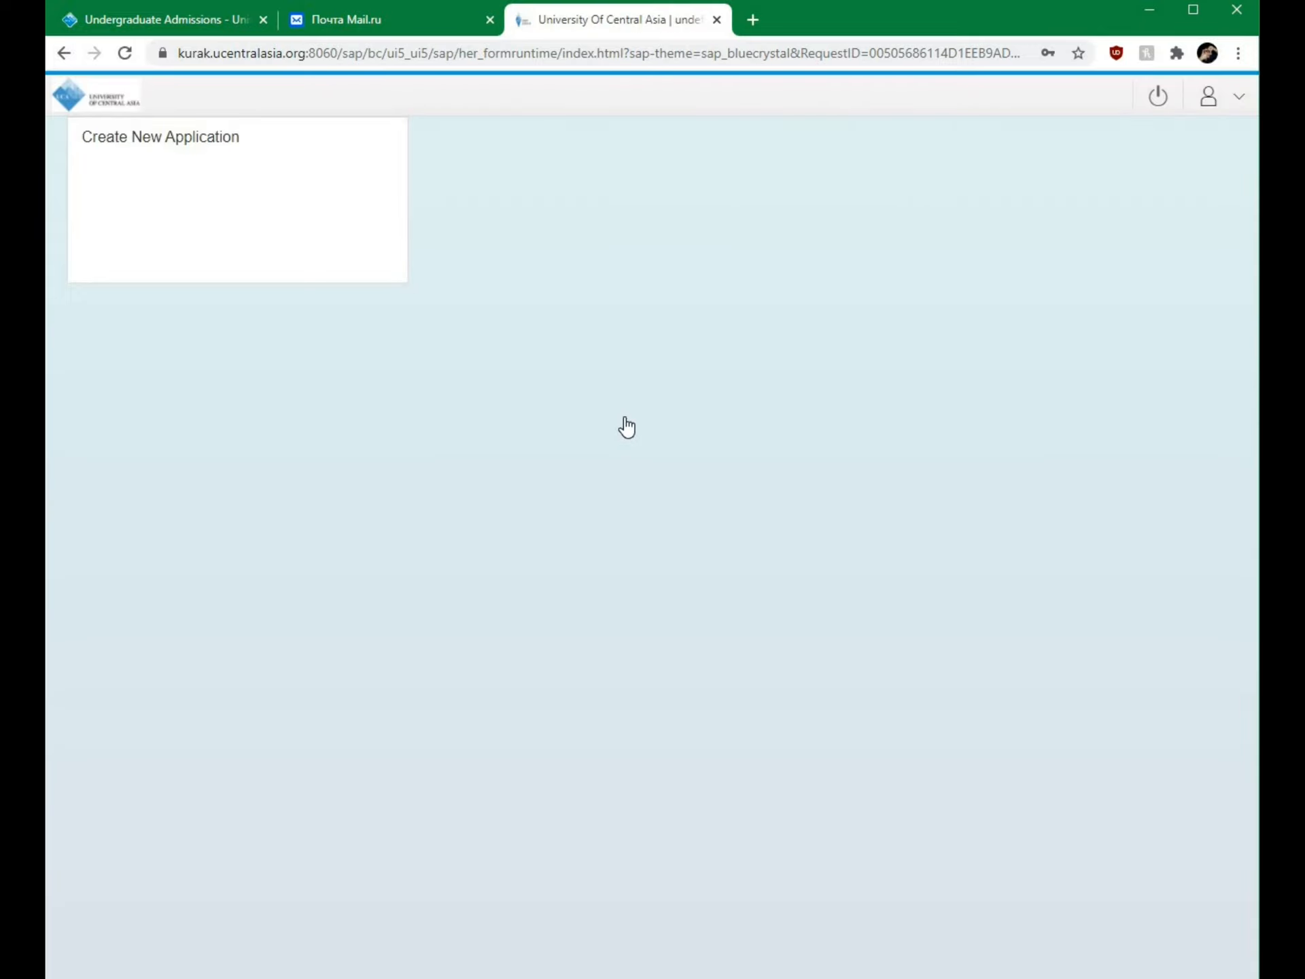
{"action": "left_click", "coordinate": [233, 171]}
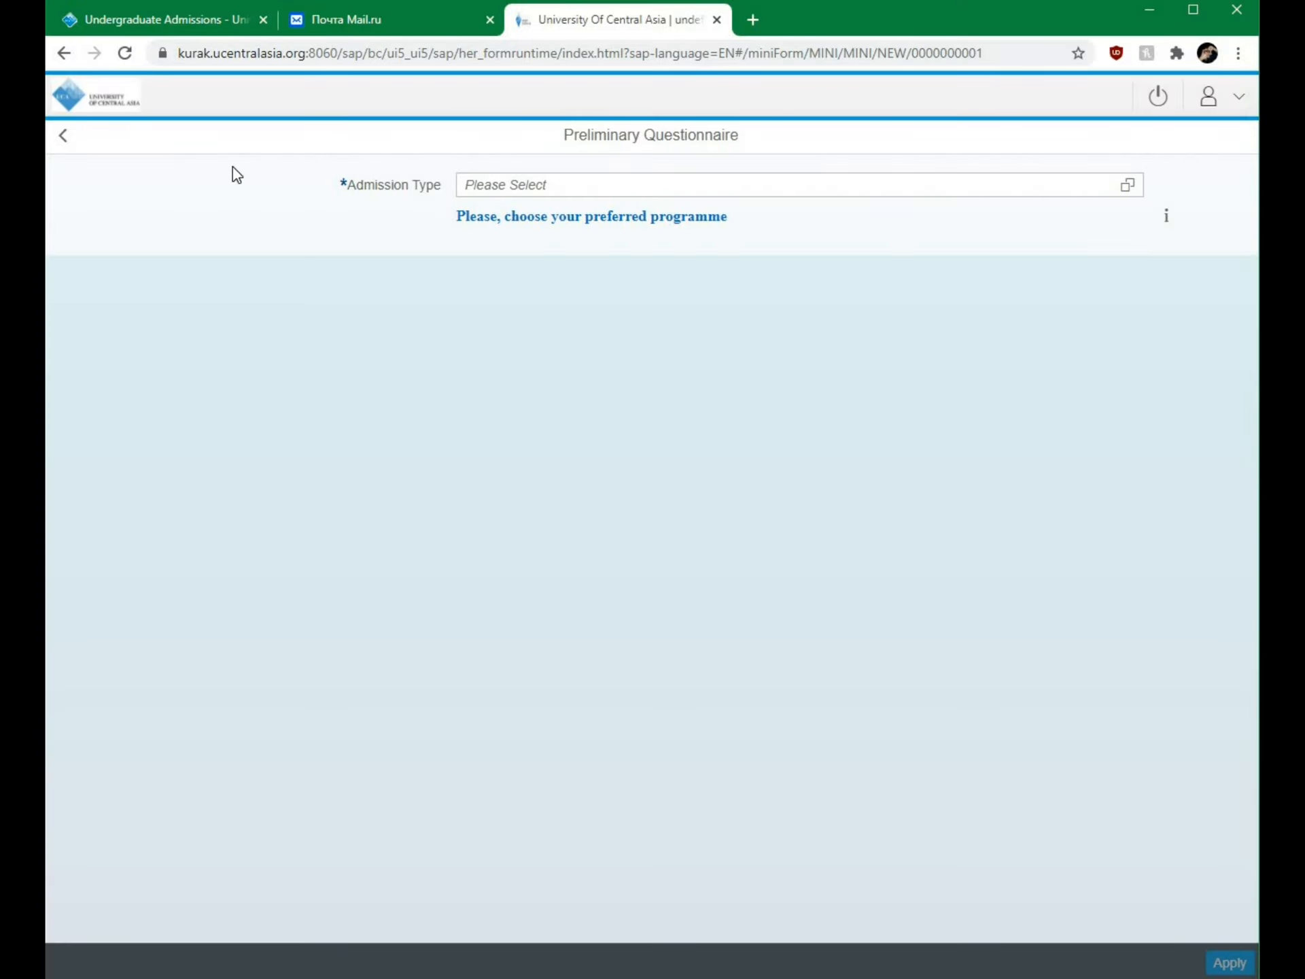
Step: Choose Undergraduate Admission 2021-2022 with BA in Economics as first programme and apply
{"action": "left_click", "coordinate": [1127, 185]}
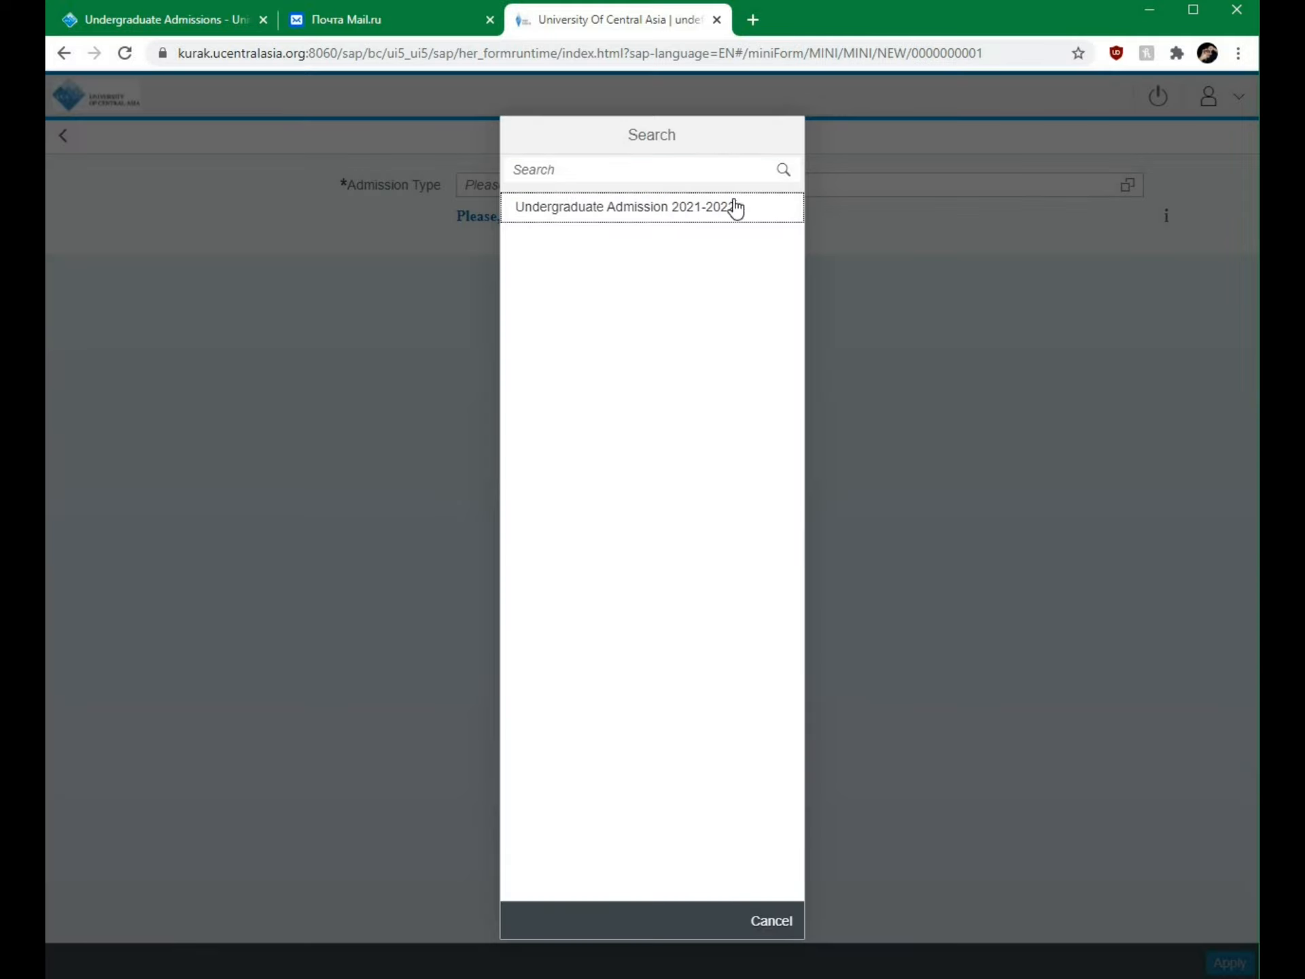
{"action": "left_click", "coordinate": [675, 217]}
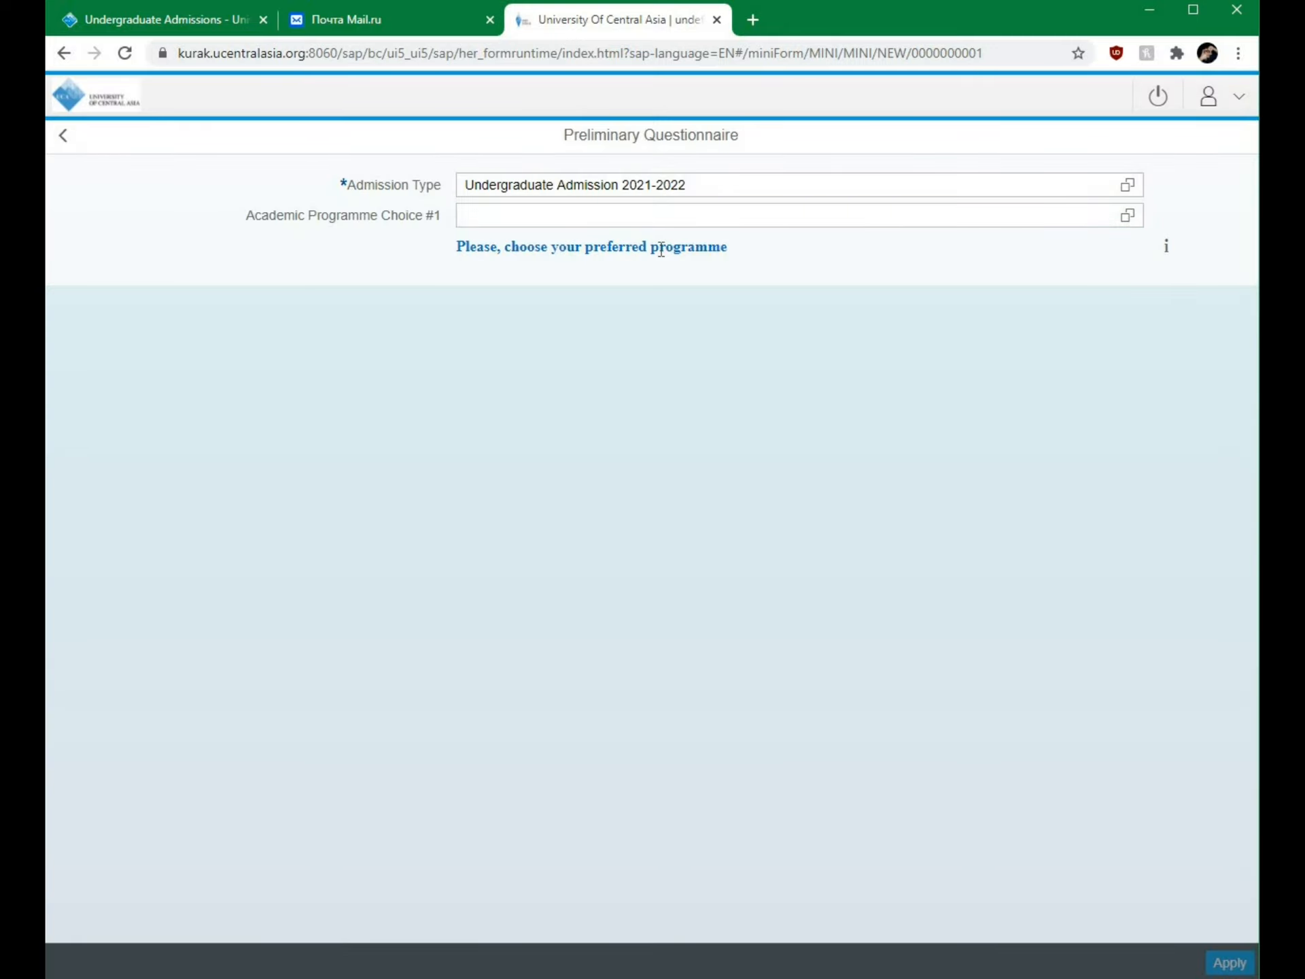
{"action": "left_click", "coordinate": [1128, 216]}
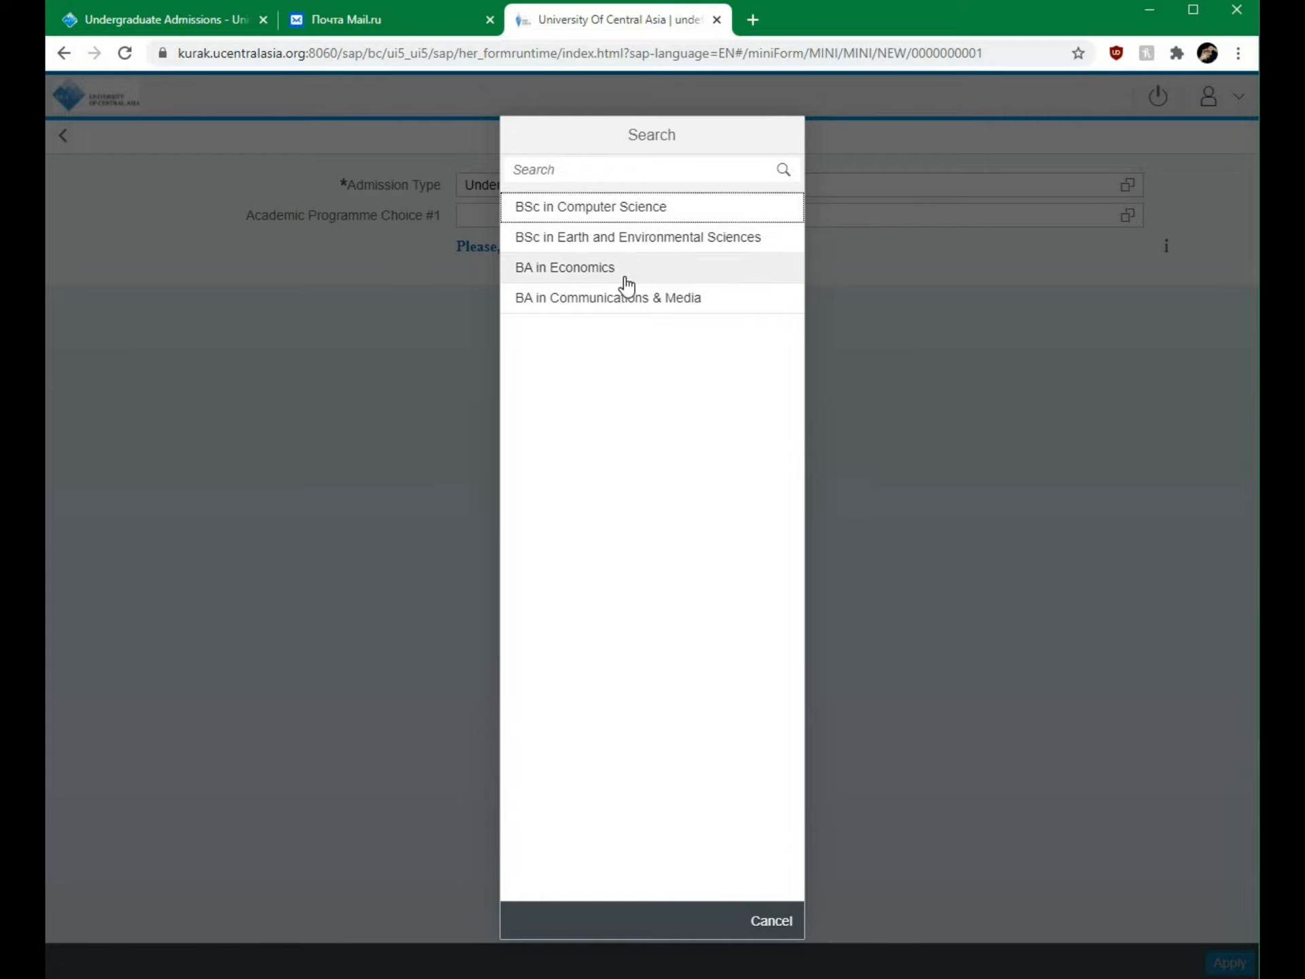
{"action": "left_click", "coordinate": [680, 268]}
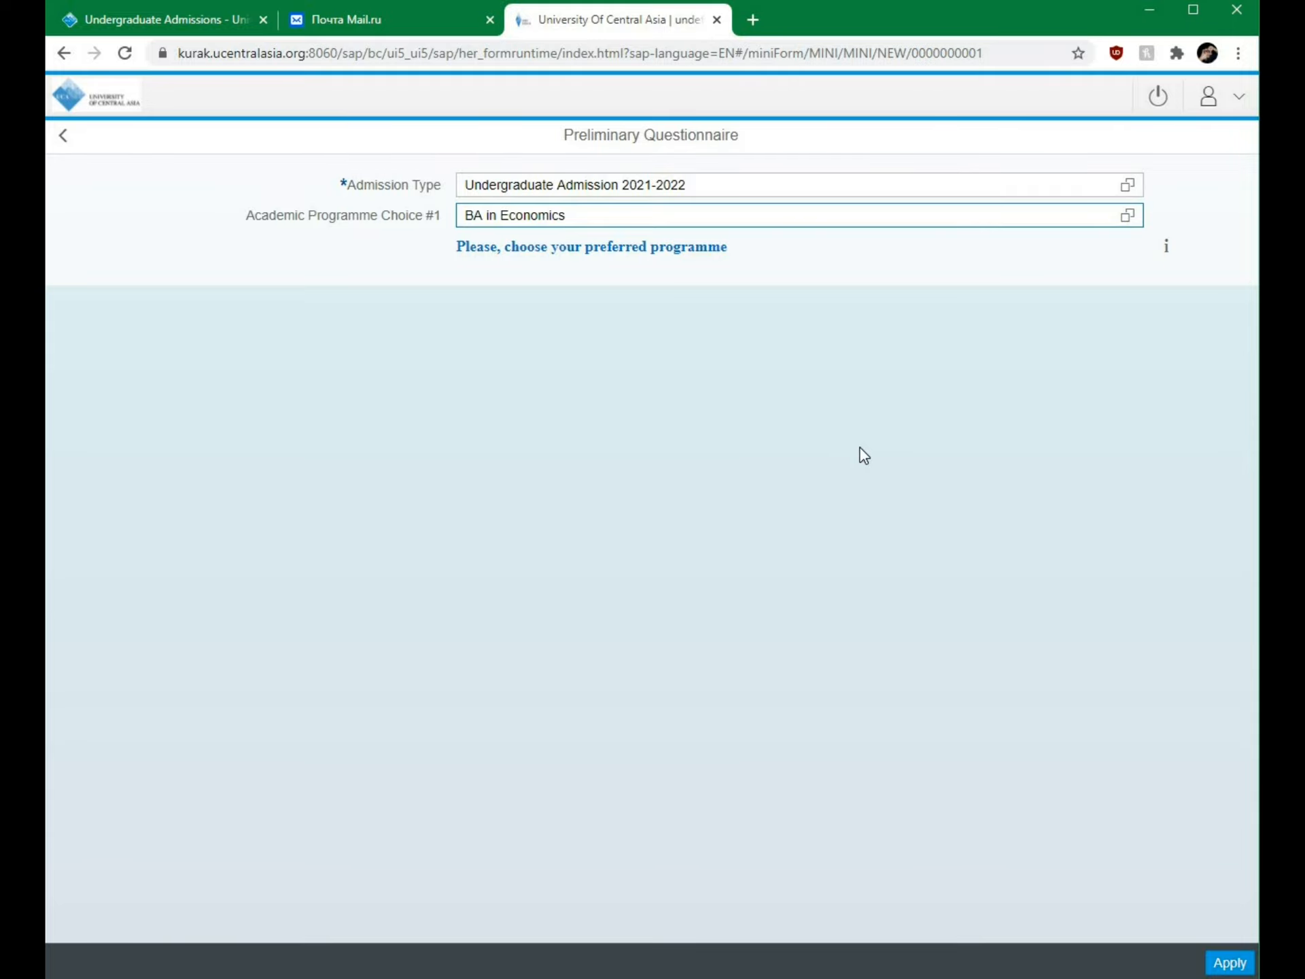
{"action": "left_click", "coordinate": [1230, 963]}
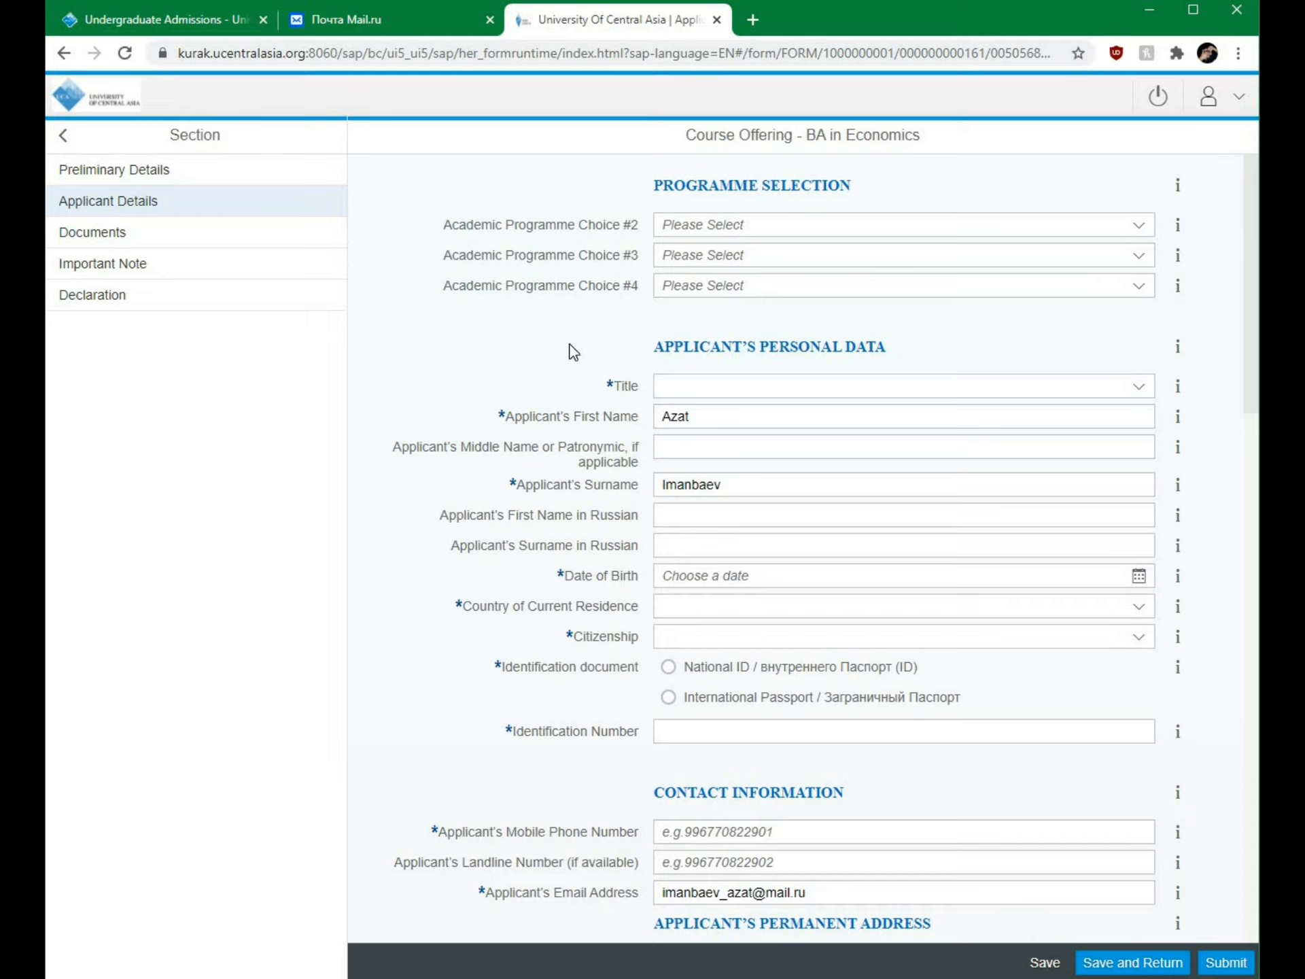
Step: Open the dropdown for the second academic programme choice
{"action": "left_click", "coordinate": [1140, 231]}
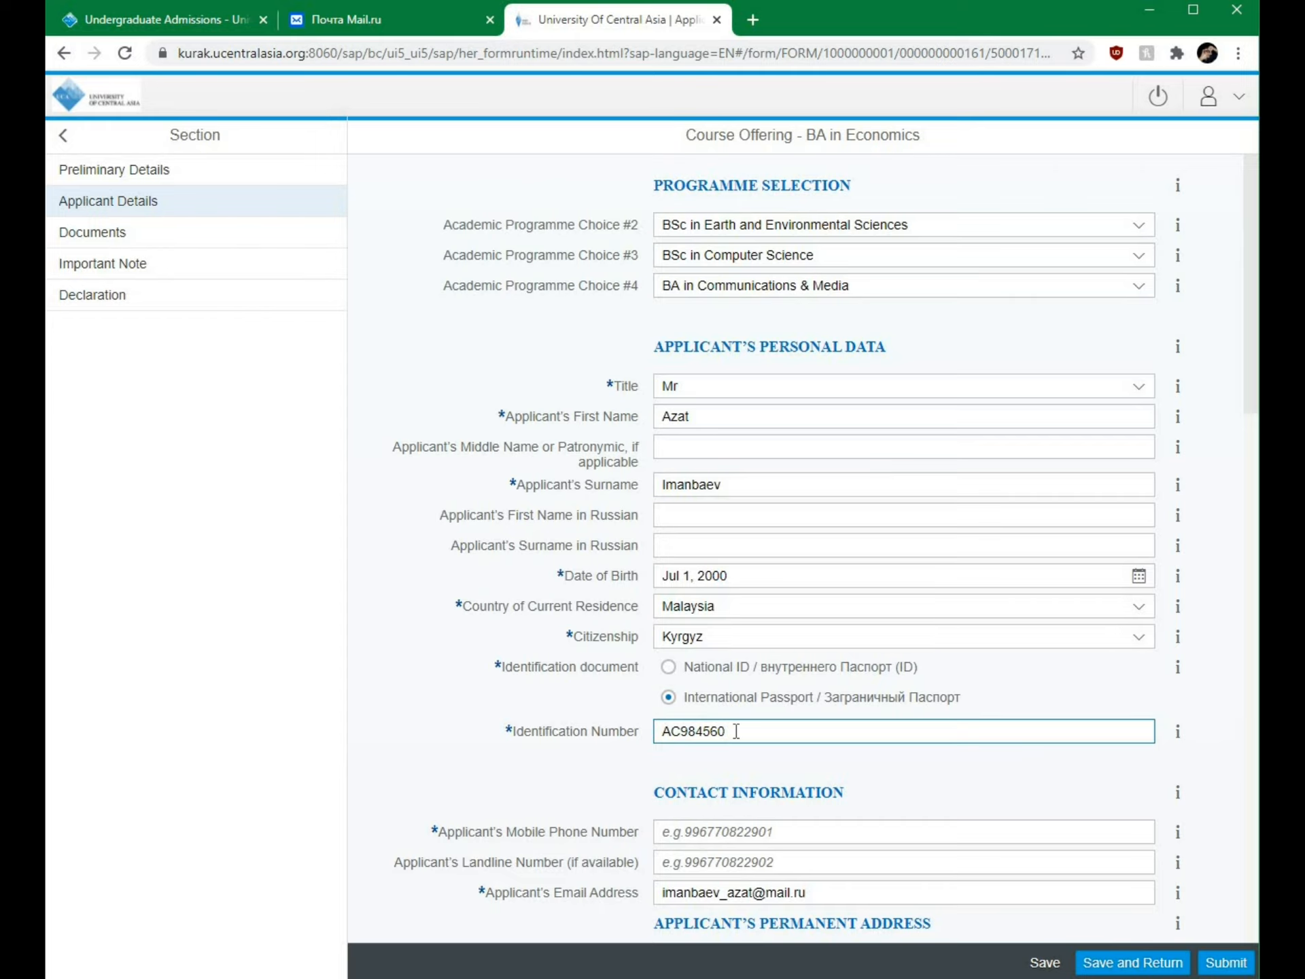
Step: Enter the applicant's mobile number, house number and Rayon/District in the permanent address
{"action": "scroll", "coordinate": [625, 212], "scroll_direction": "down", "scroll_amount": 8}
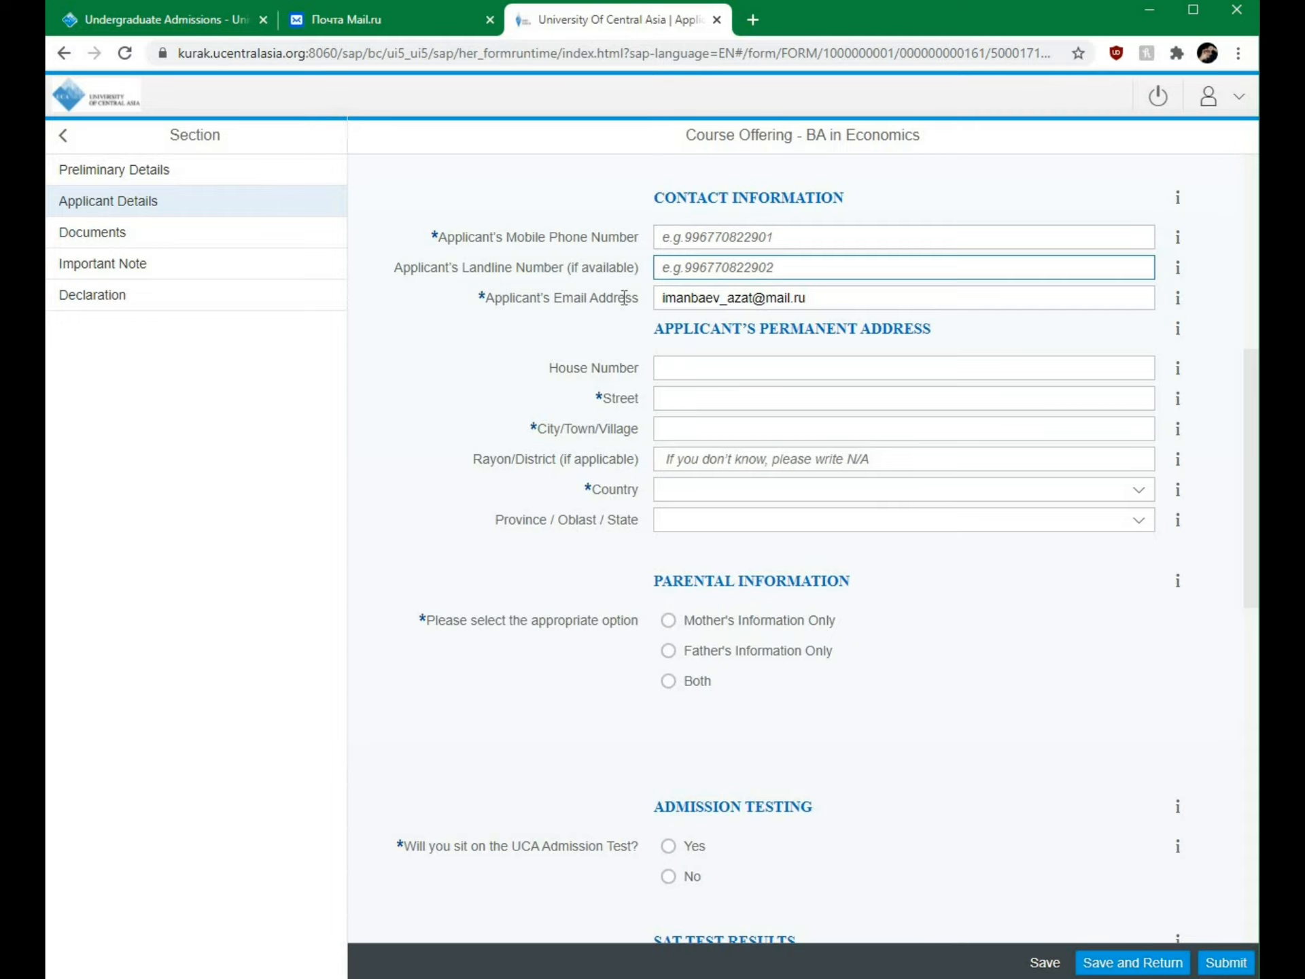
{"action": "left_click", "coordinate": [690, 238]}
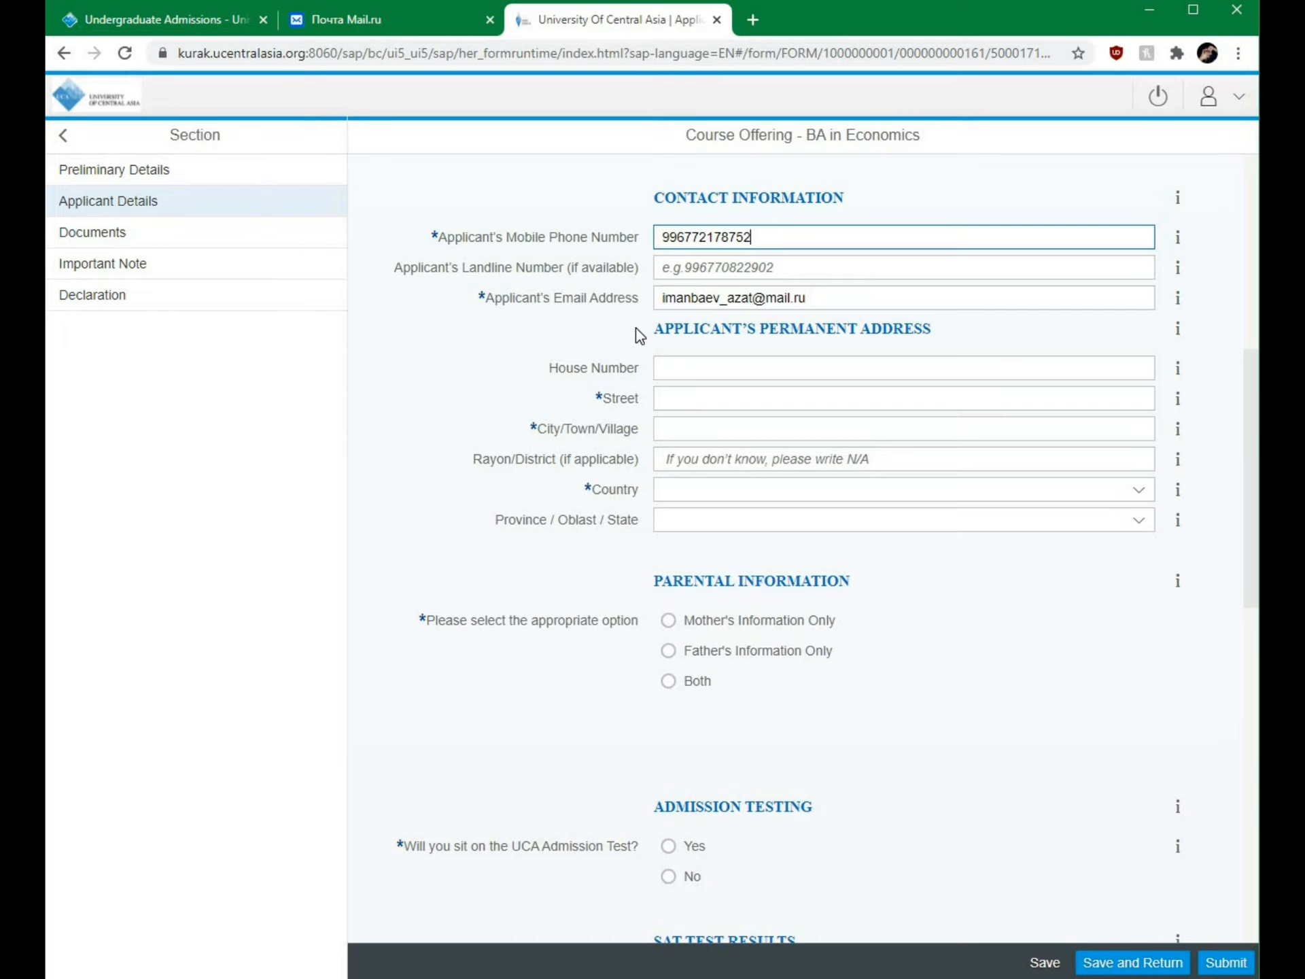
{"action": "left_click", "coordinate": [728, 362]}
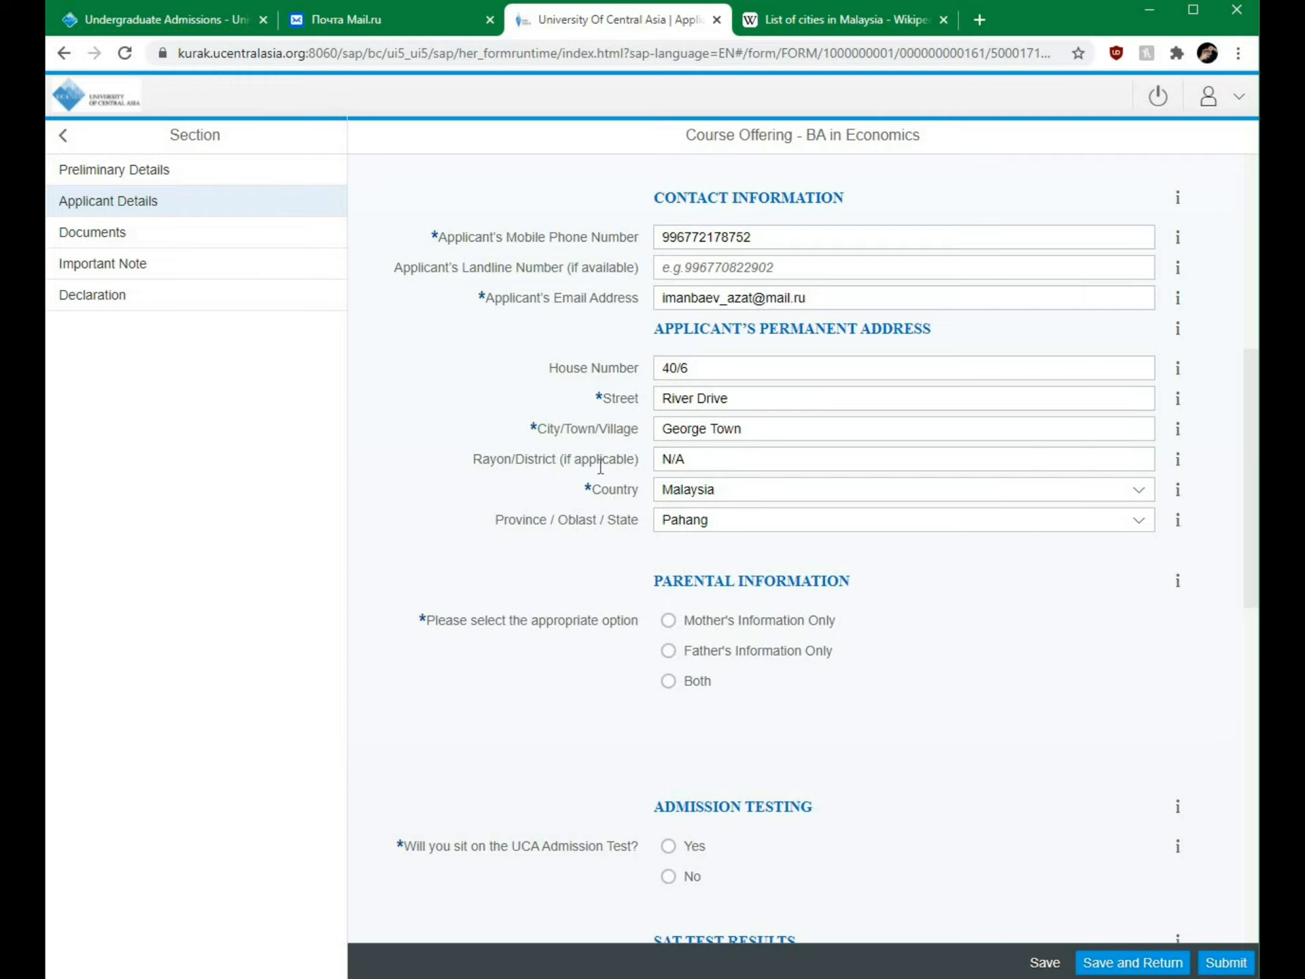
{"action": "left_click", "coordinate": [685, 459]}
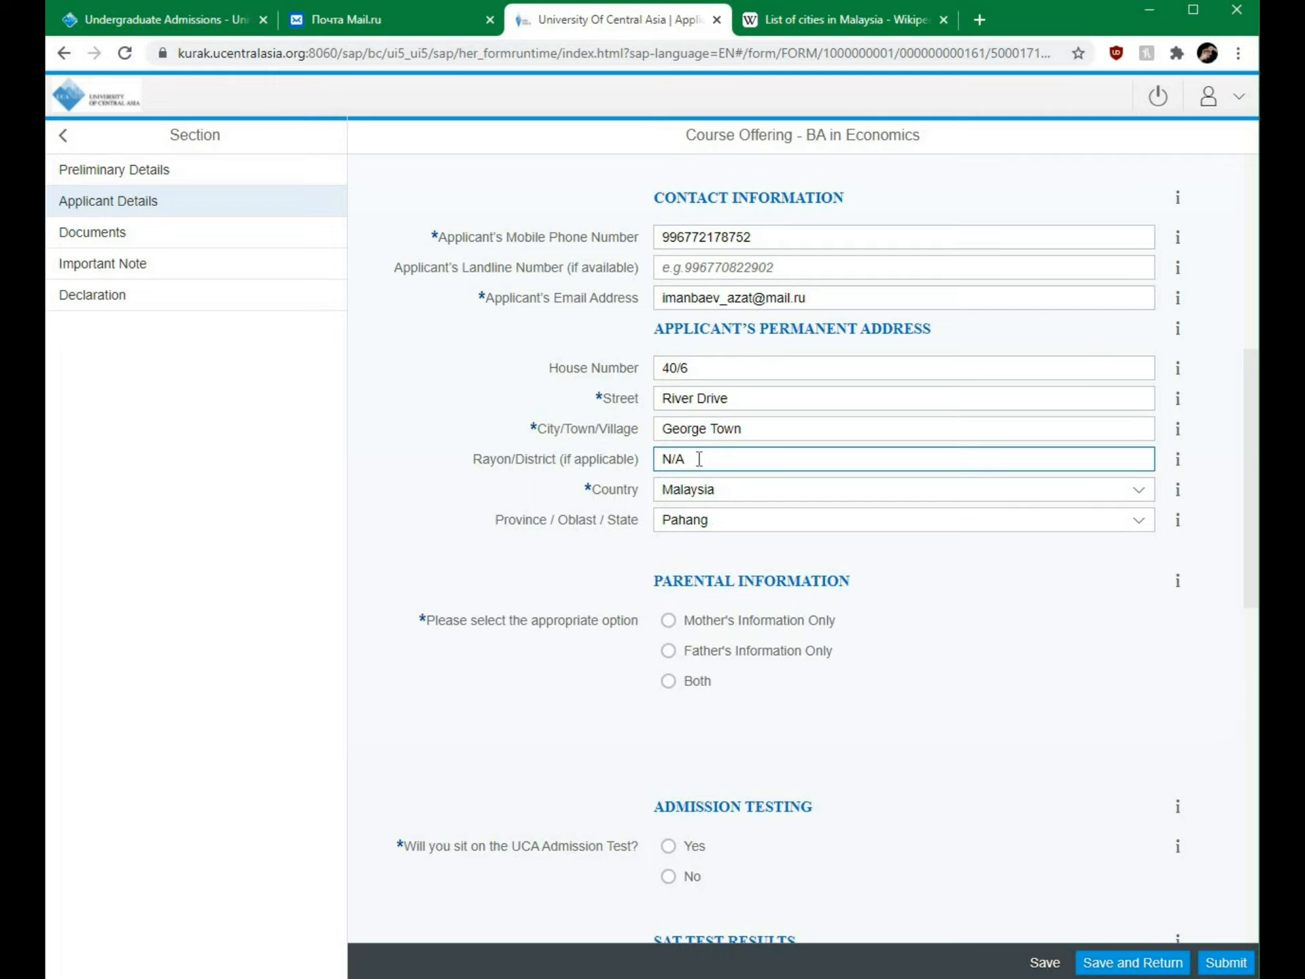
{"action": "left_click", "coordinate": [618, 495]}
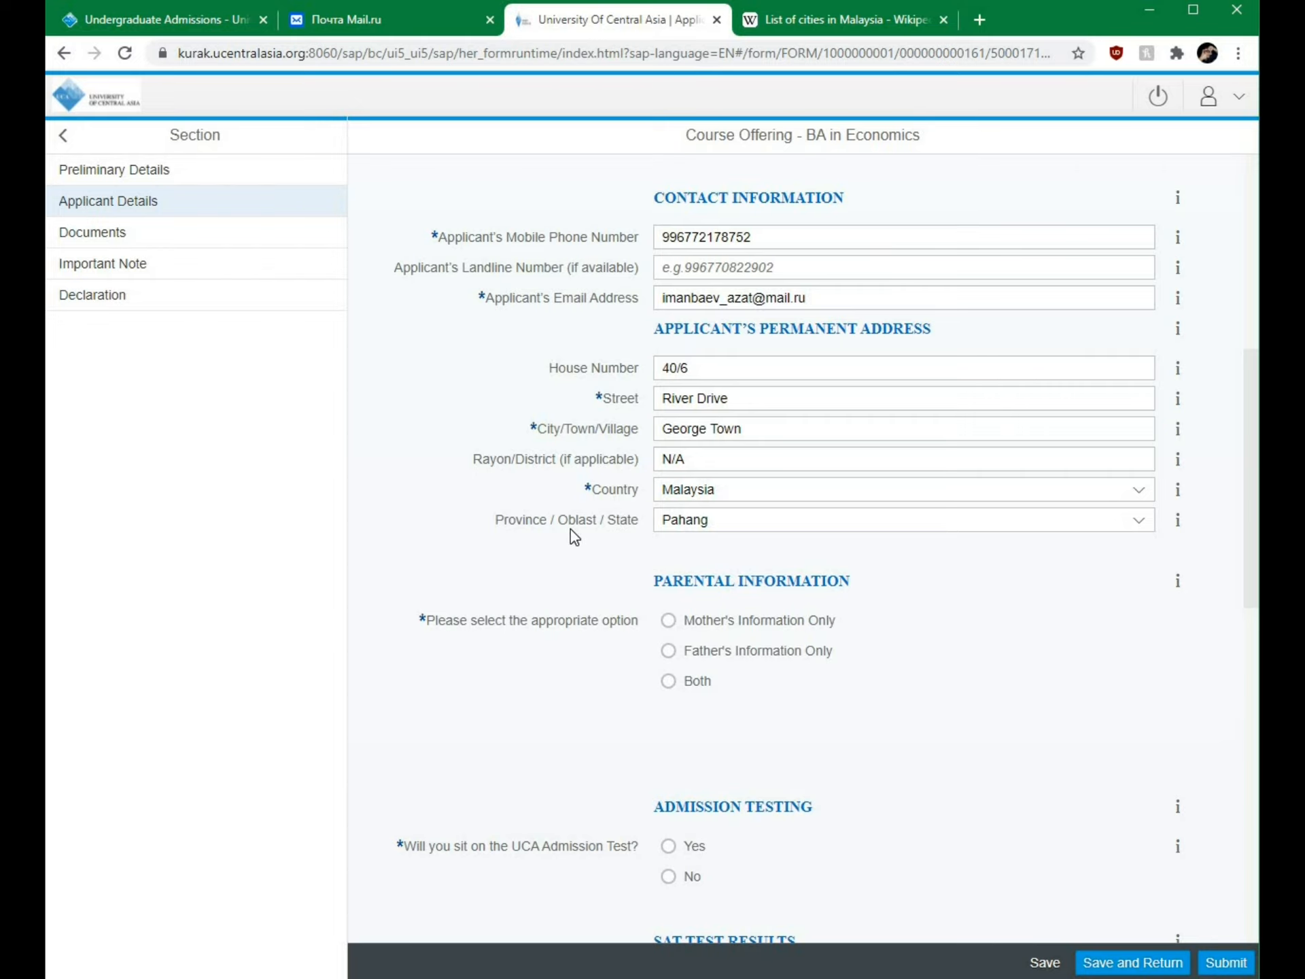
{"action": "scroll", "coordinate": [574, 537], "scroll_direction": "down", "scroll_amount": 5}
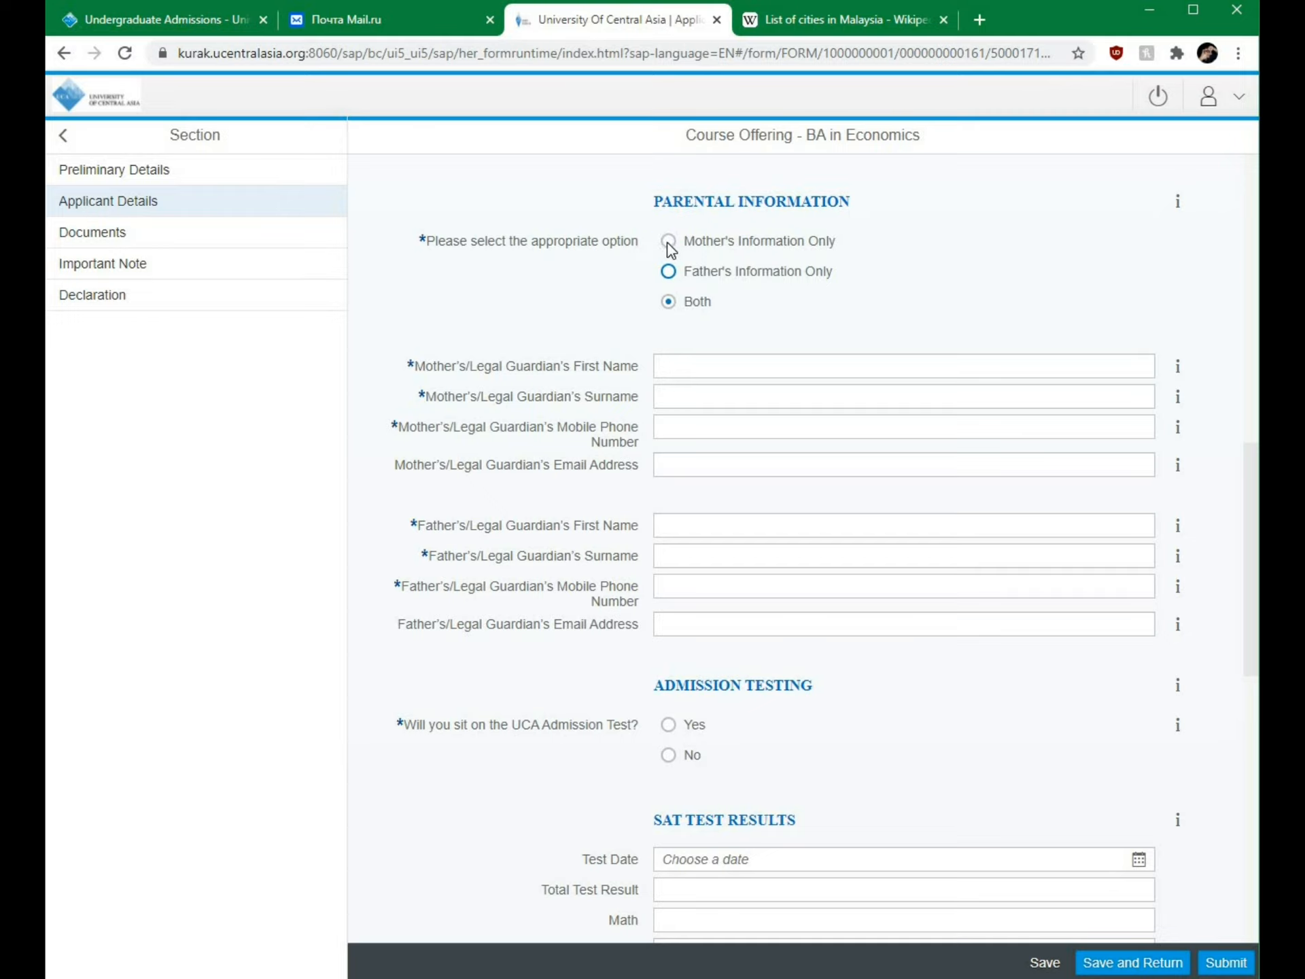
Step: Begin filling in the mother's first name and e-mail address
{"action": "left_click", "coordinate": [686, 365]}
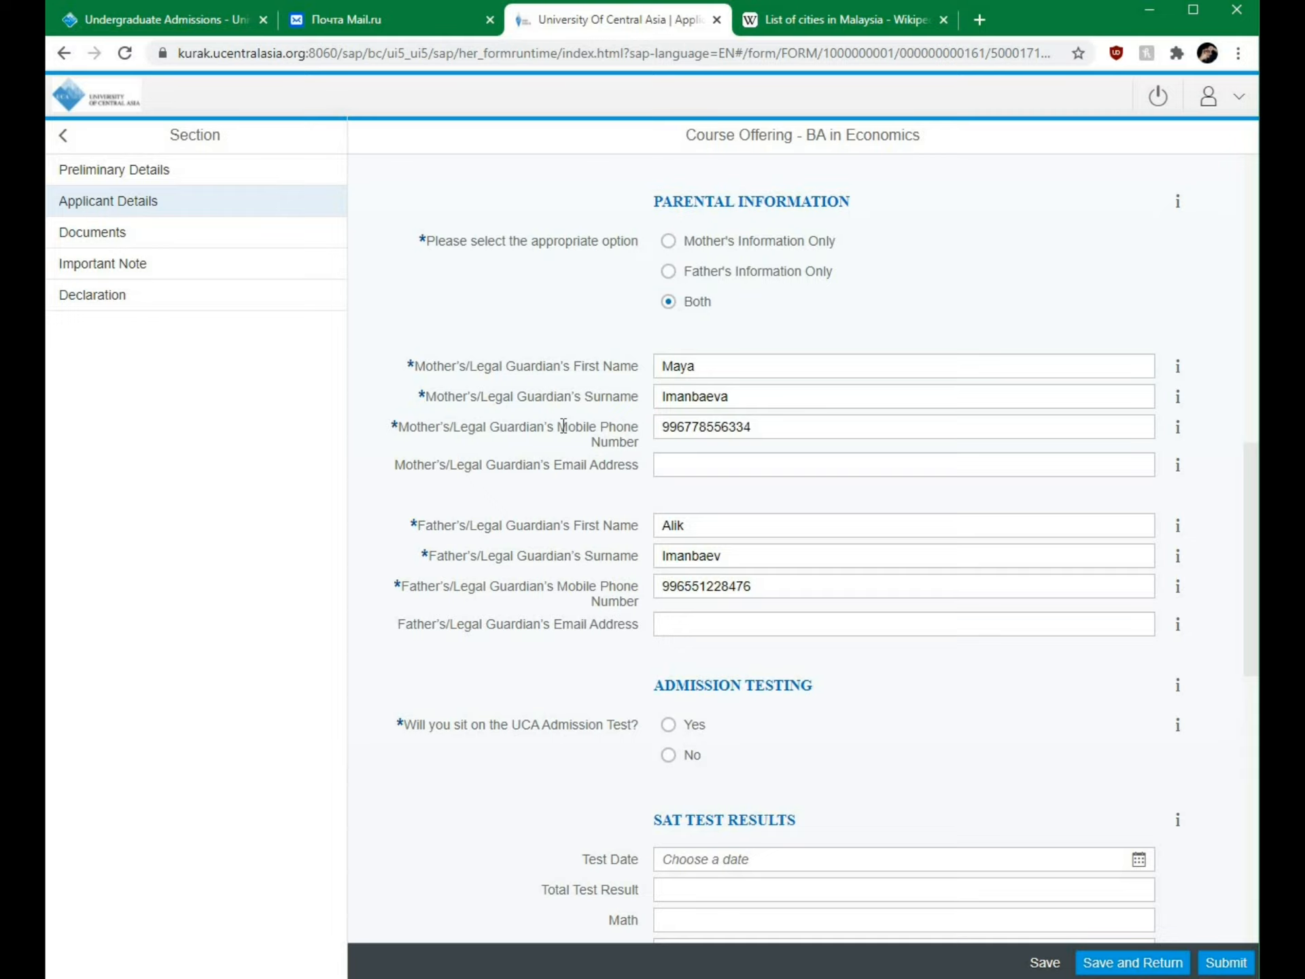
{"action": "left_click", "coordinate": [672, 464]}
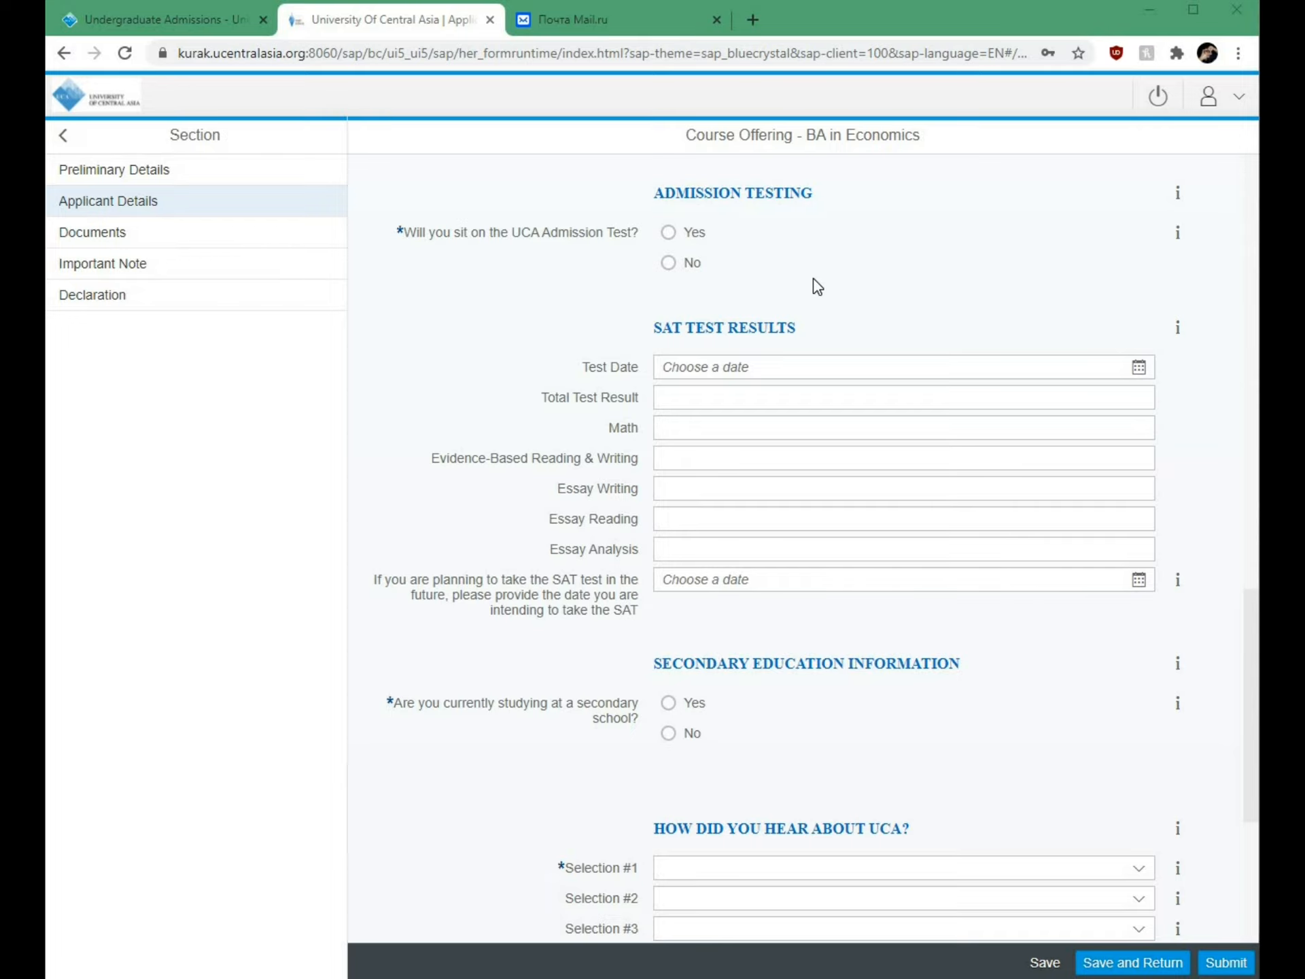
Step: Answer Yes to the UCA Admission Test with Invigilation services as centre and English math instructions
{"action": "left_click", "coordinate": [668, 231]}
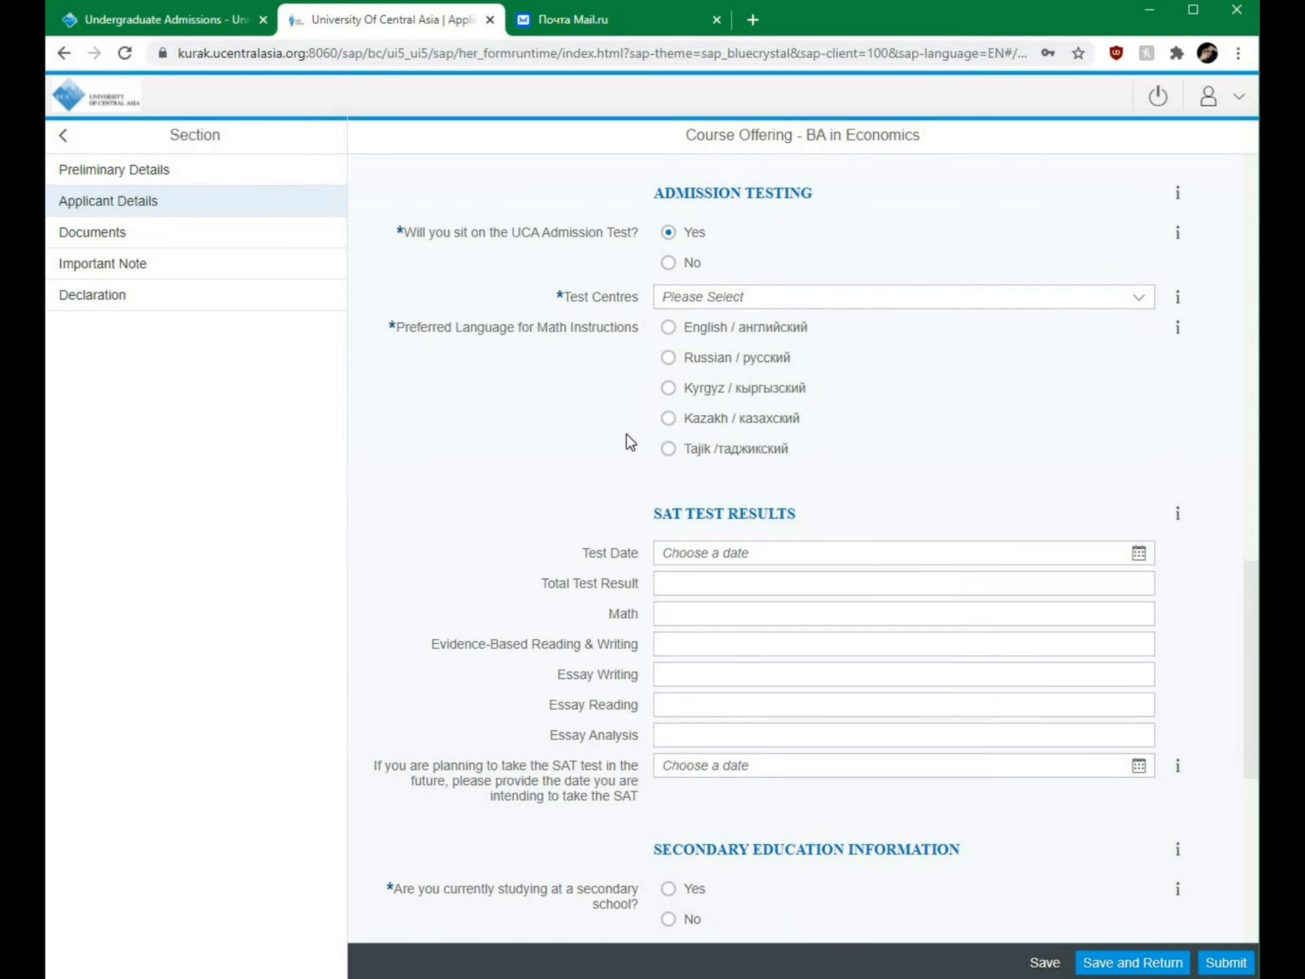
{"action": "left_click", "coordinate": [1139, 303]}
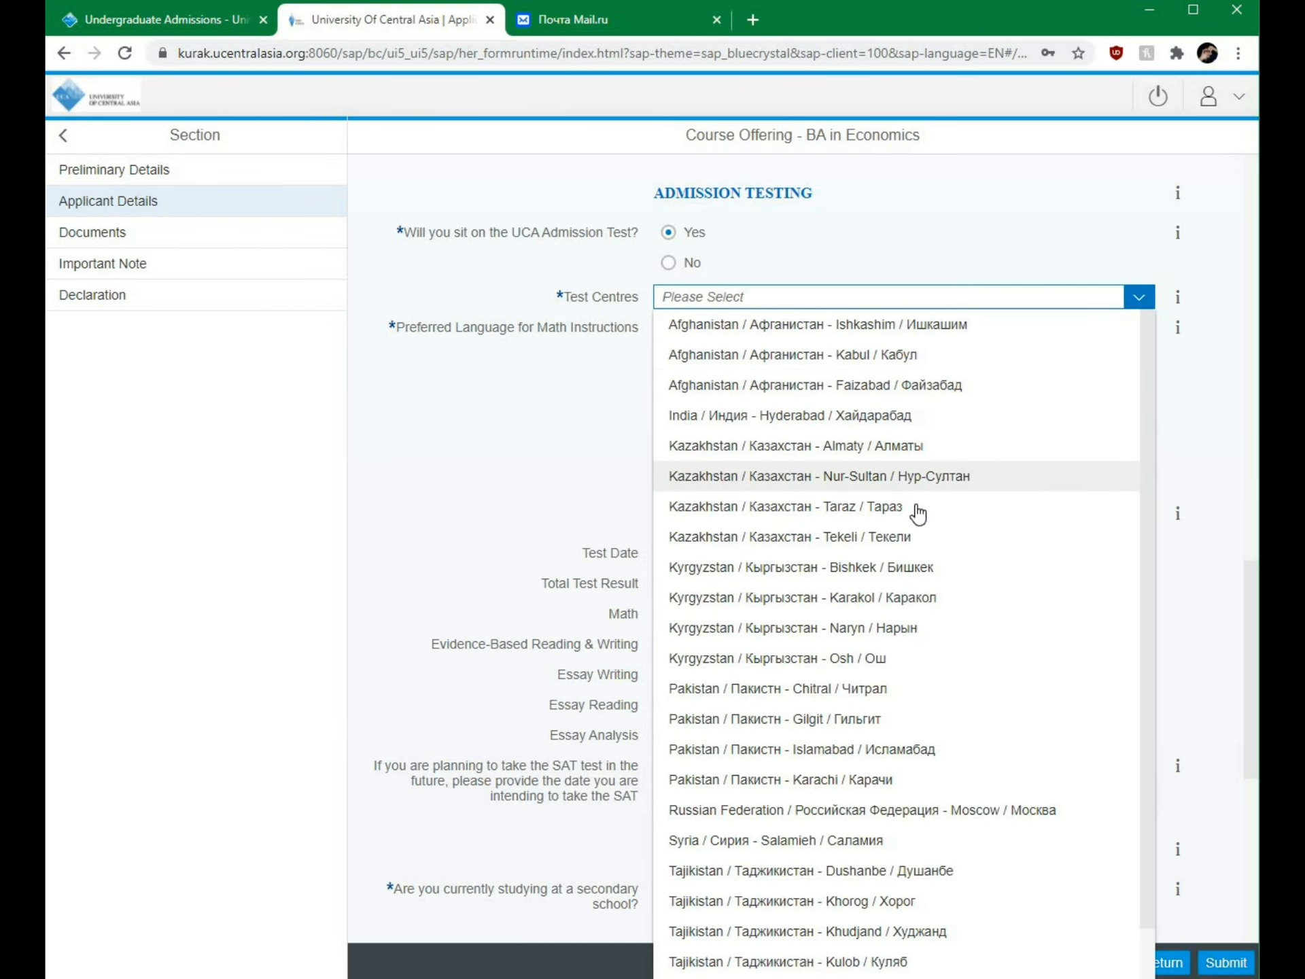
{"action": "scroll", "coordinate": [919, 611], "scroll_direction": "down", "scroll_amount": 1}
{"action": "scroll", "coordinate": [860, 707], "scroll_direction": "up", "scroll_amount": 1}
{"action": "scroll", "coordinate": [1028, 437], "scroll_direction": "down", "scroll_amount": 1}
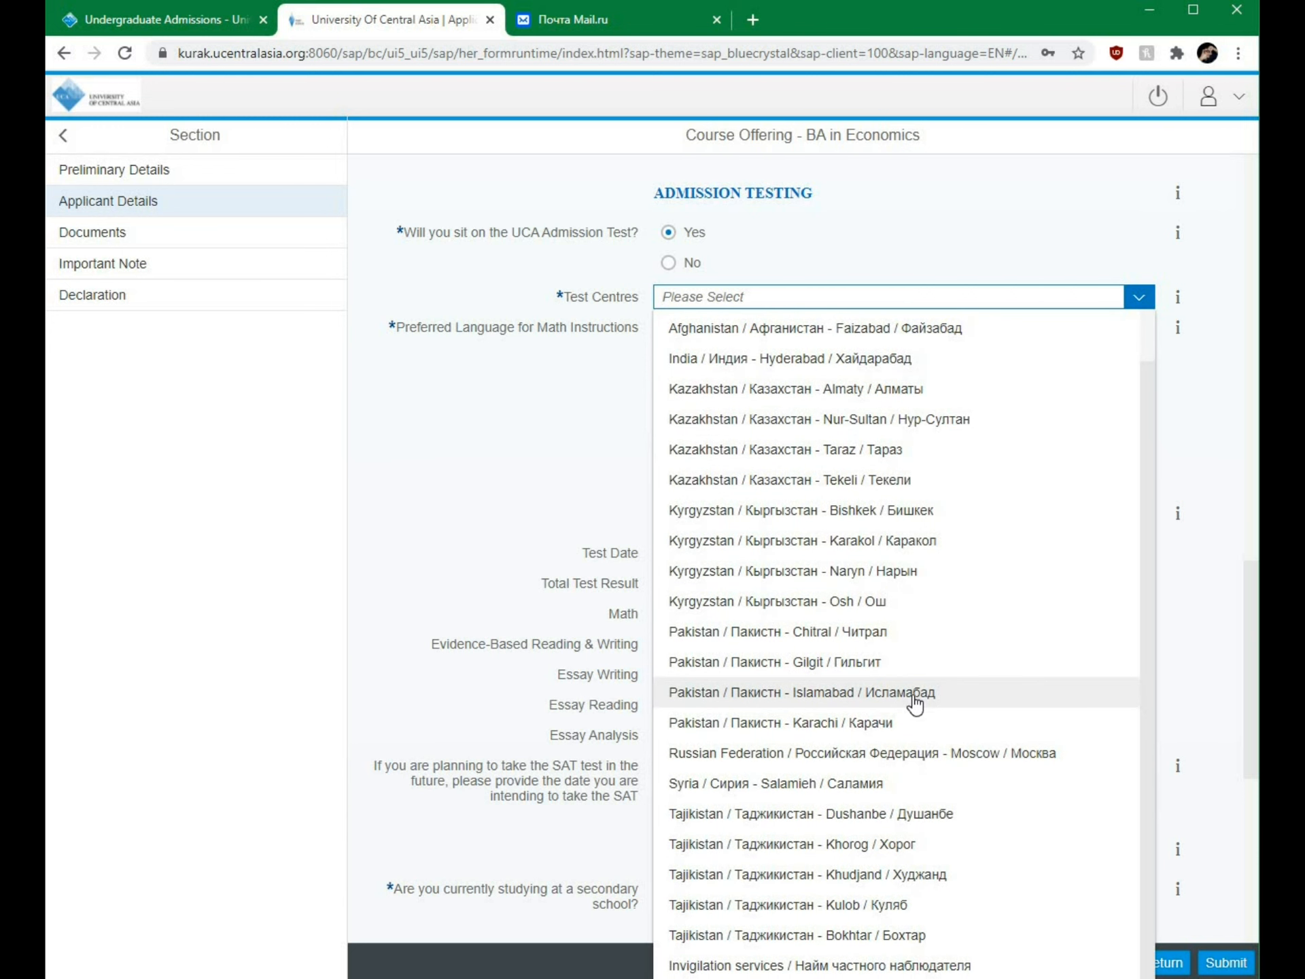
{"action": "left_click", "coordinate": [869, 967]}
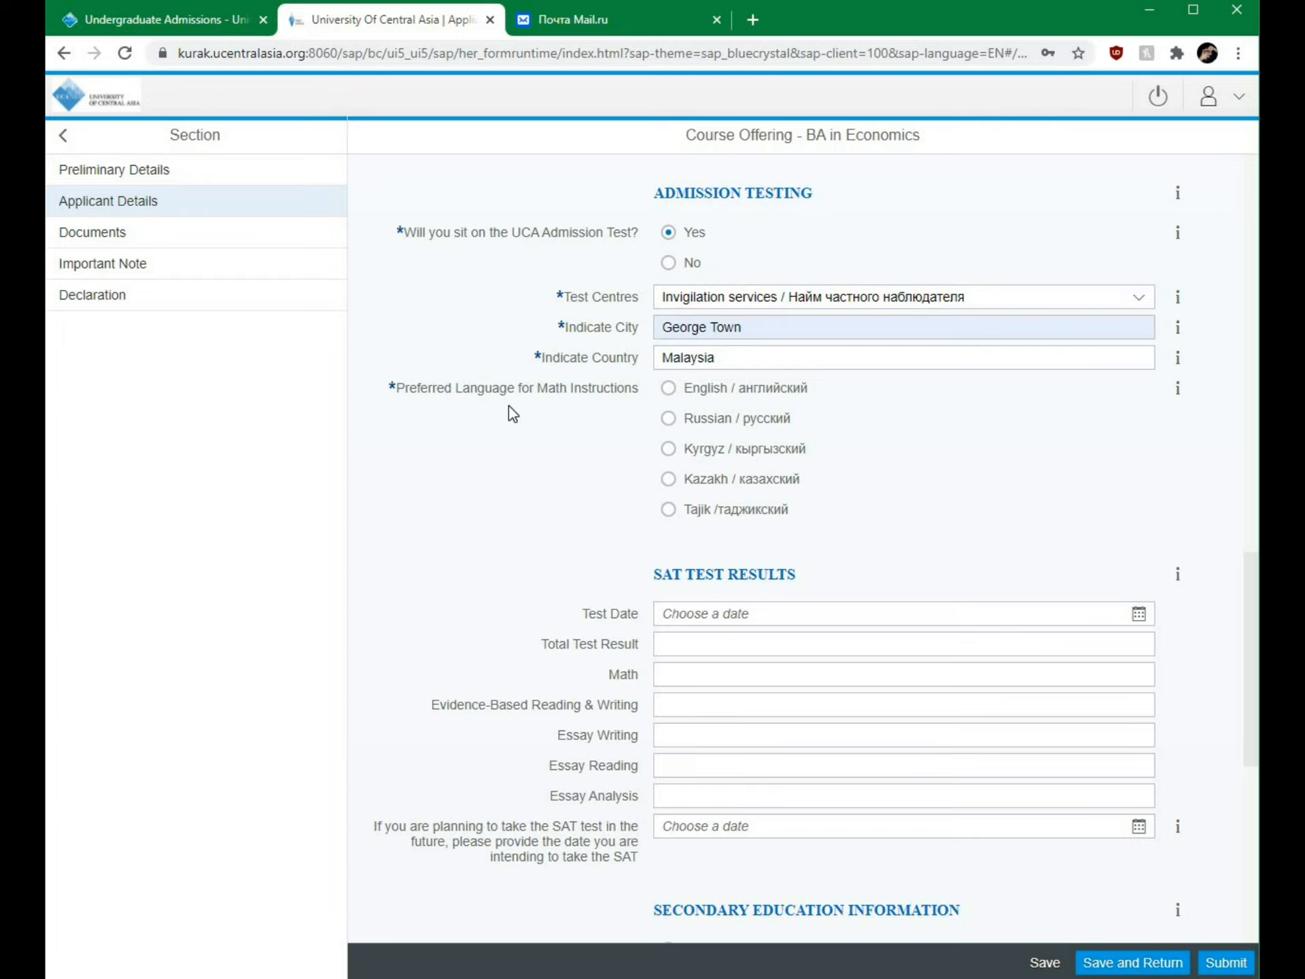
{"action": "left_click", "coordinate": [667, 388]}
{"action": "scroll", "coordinate": [601, 469], "scroll_direction": "down", "scroll_amount": 1}
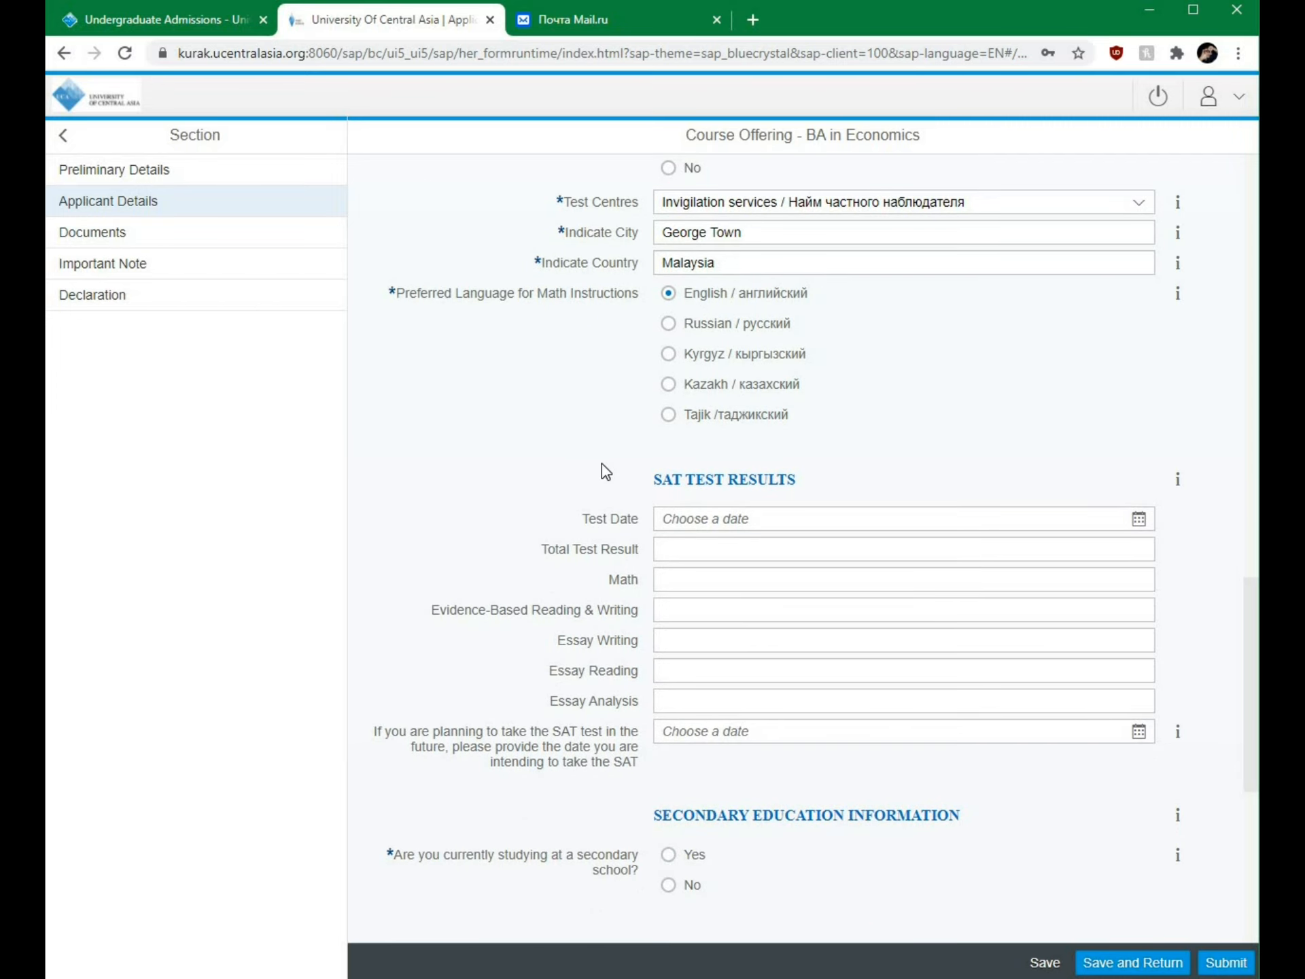
{"action": "scroll", "coordinate": [601, 465], "scroll_direction": "up", "scroll_amount": 1}
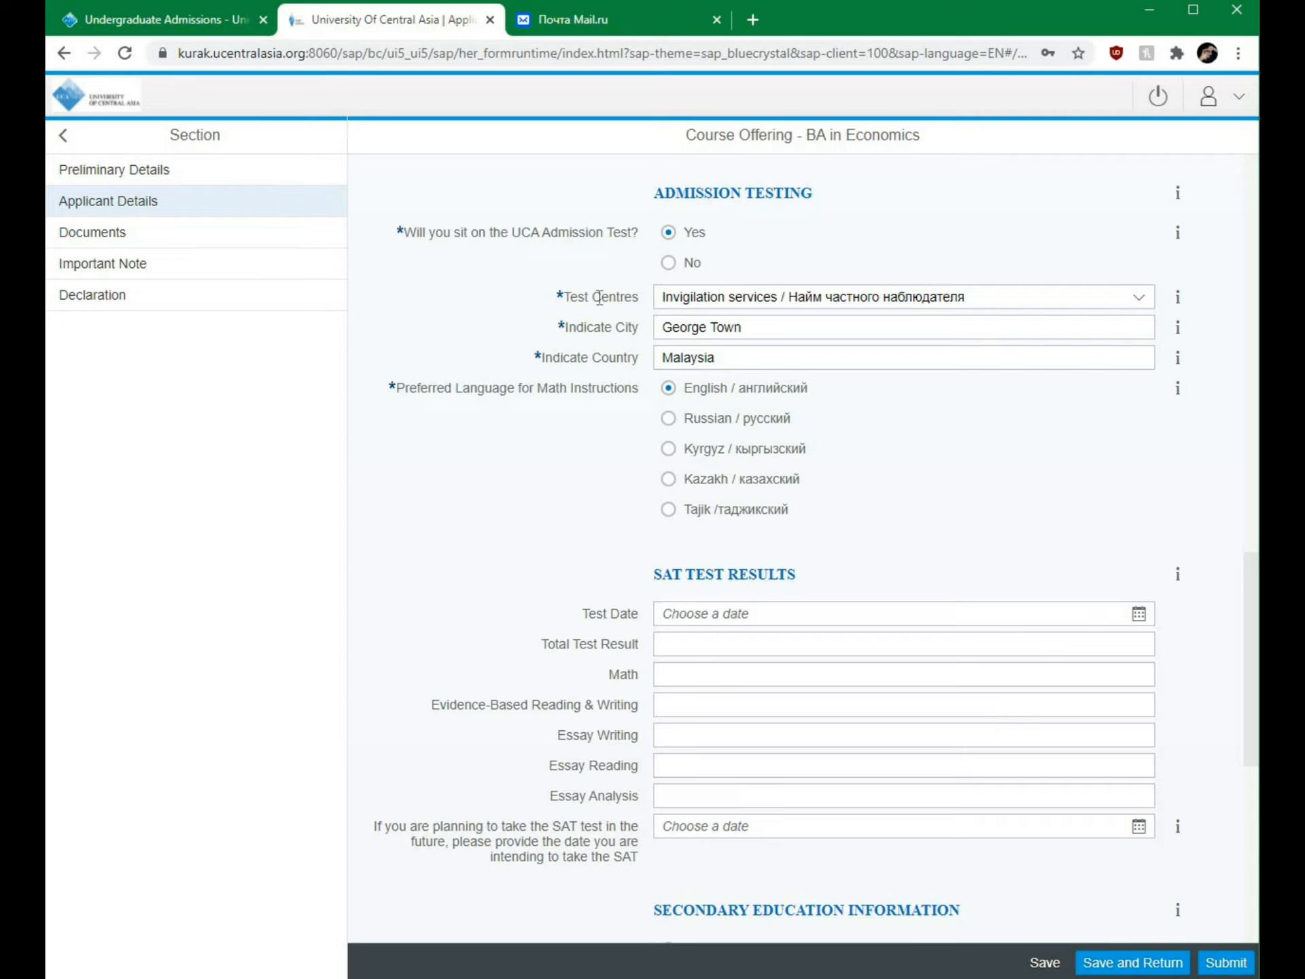
Step: Switch the admission test answer to No and mark the applicant as at secondary school
{"action": "left_click", "coordinate": [669, 264]}
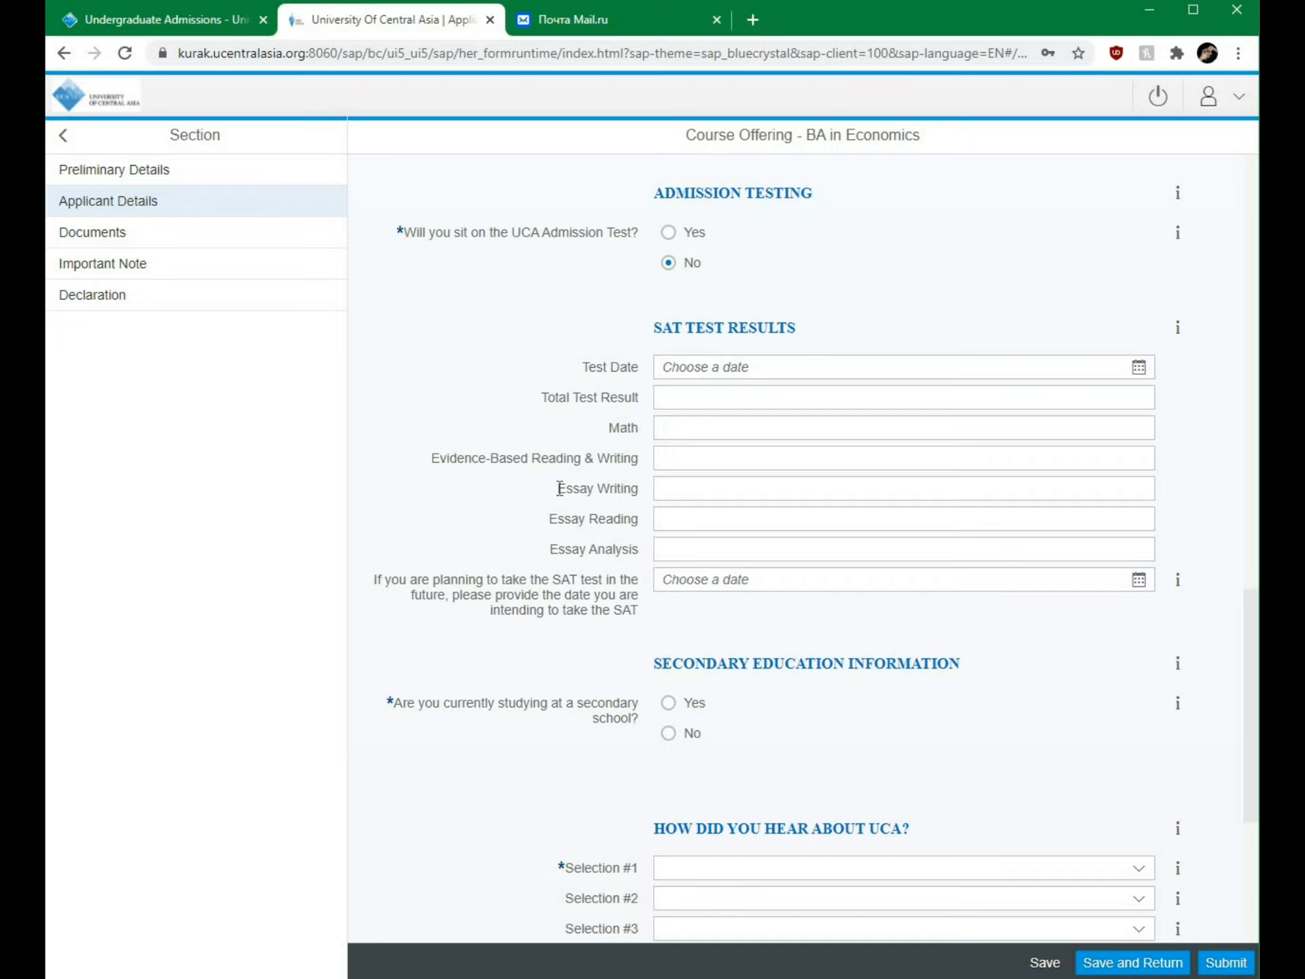
{"action": "scroll", "coordinate": [559, 488], "scroll_direction": "down", "scroll_amount": 5}
{"action": "left_click", "coordinate": [668, 250]}
Step: Save the application progress after visiting the secondary school name and English Out Of fields
{"action": "left_click", "coordinate": [766, 390]}
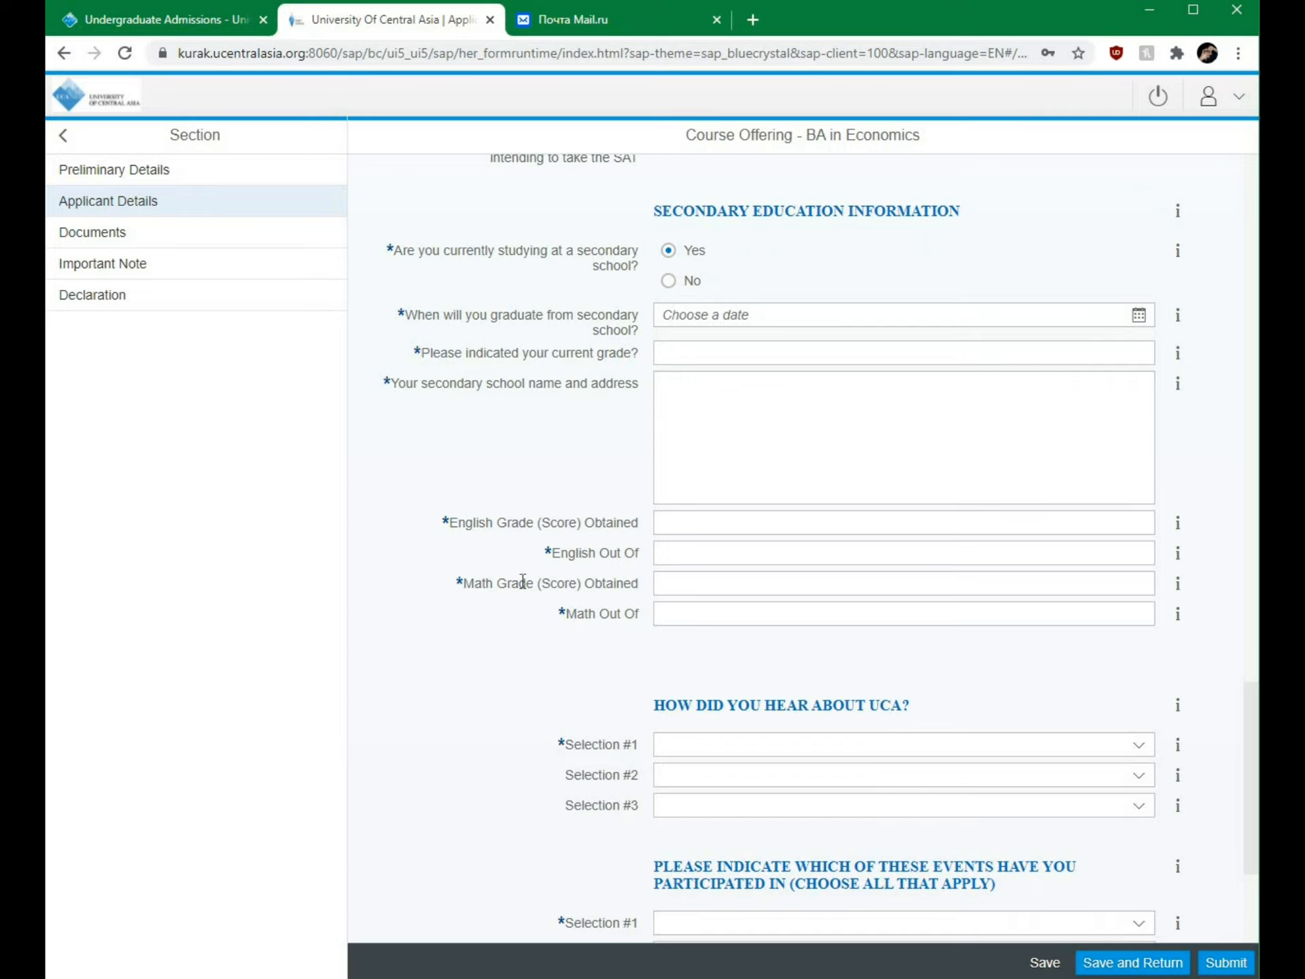
{"action": "left_click", "coordinate": [679, 554]}
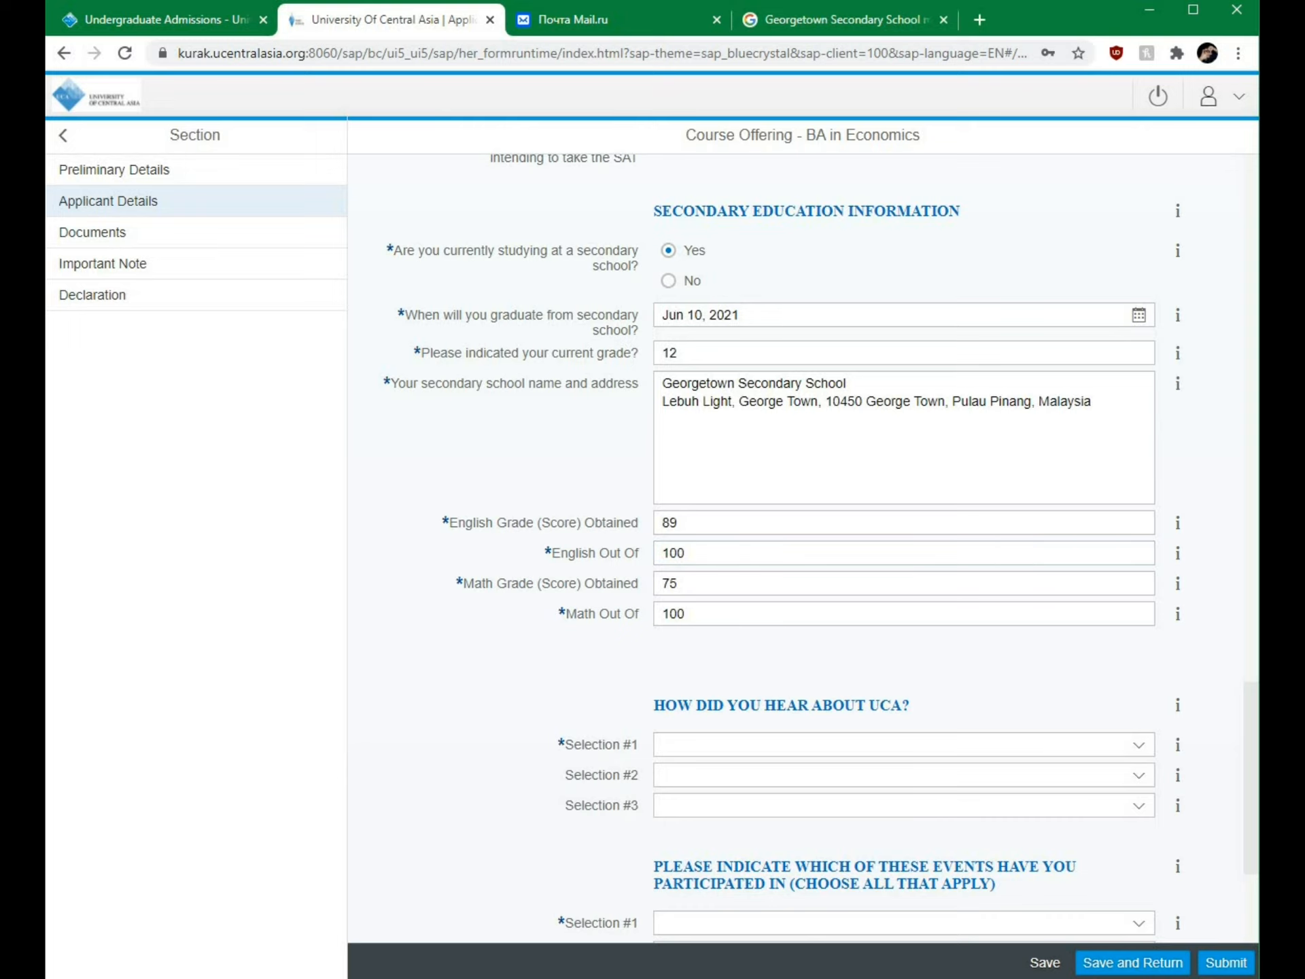
{"action": "left_click", "coordinate": [1047, 963]}
Step: Set secondary-school study to No, then change university enrolment from Yes to No
{"action": "left_click", "coordinate": [668, 281]}
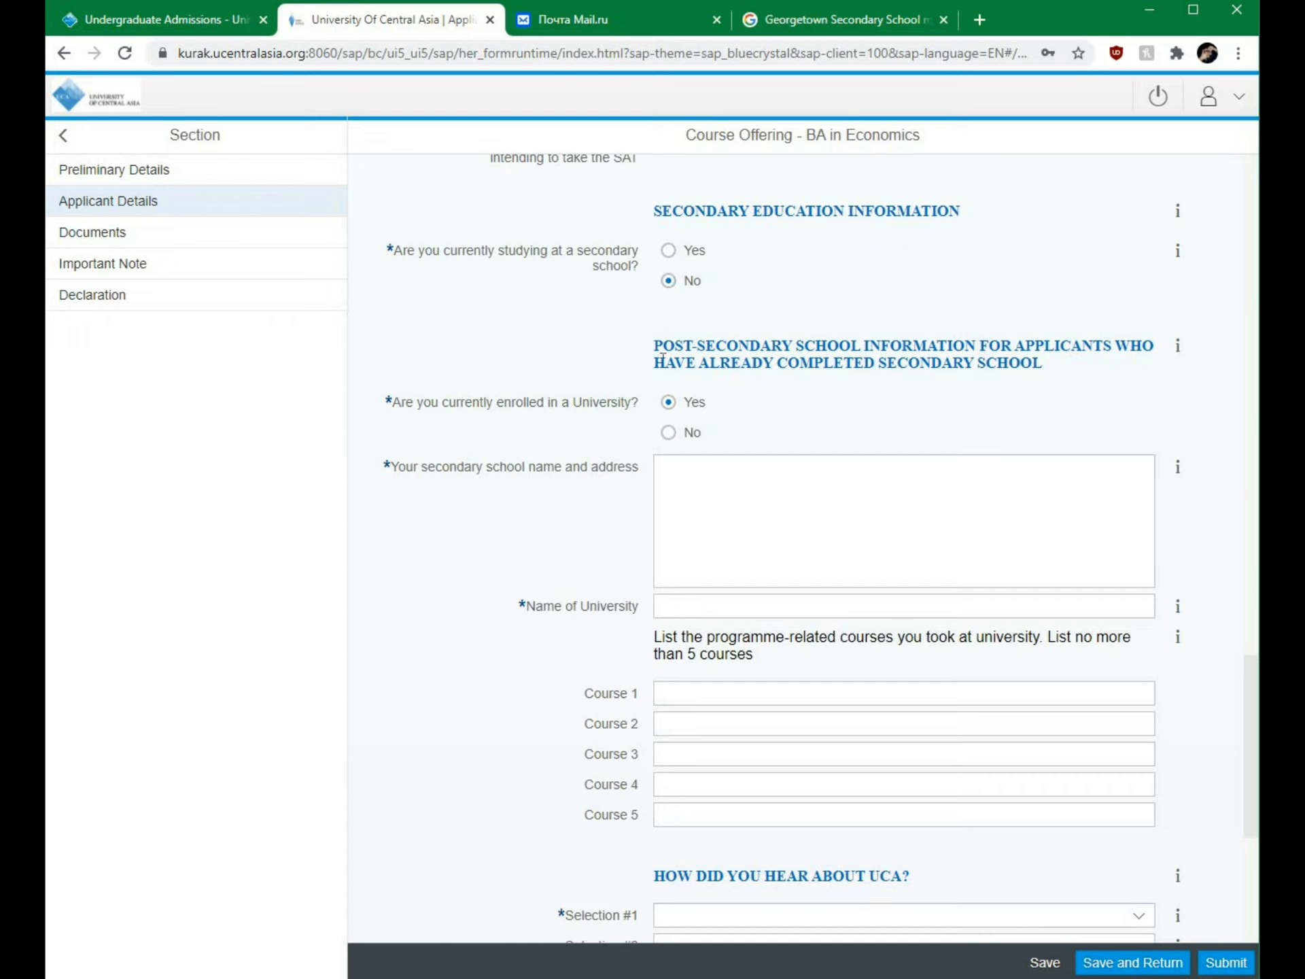
{"action": "left_click", "coordinate": [668, 402]}
{"action": "left_click", "coordinate": [690, 512]}
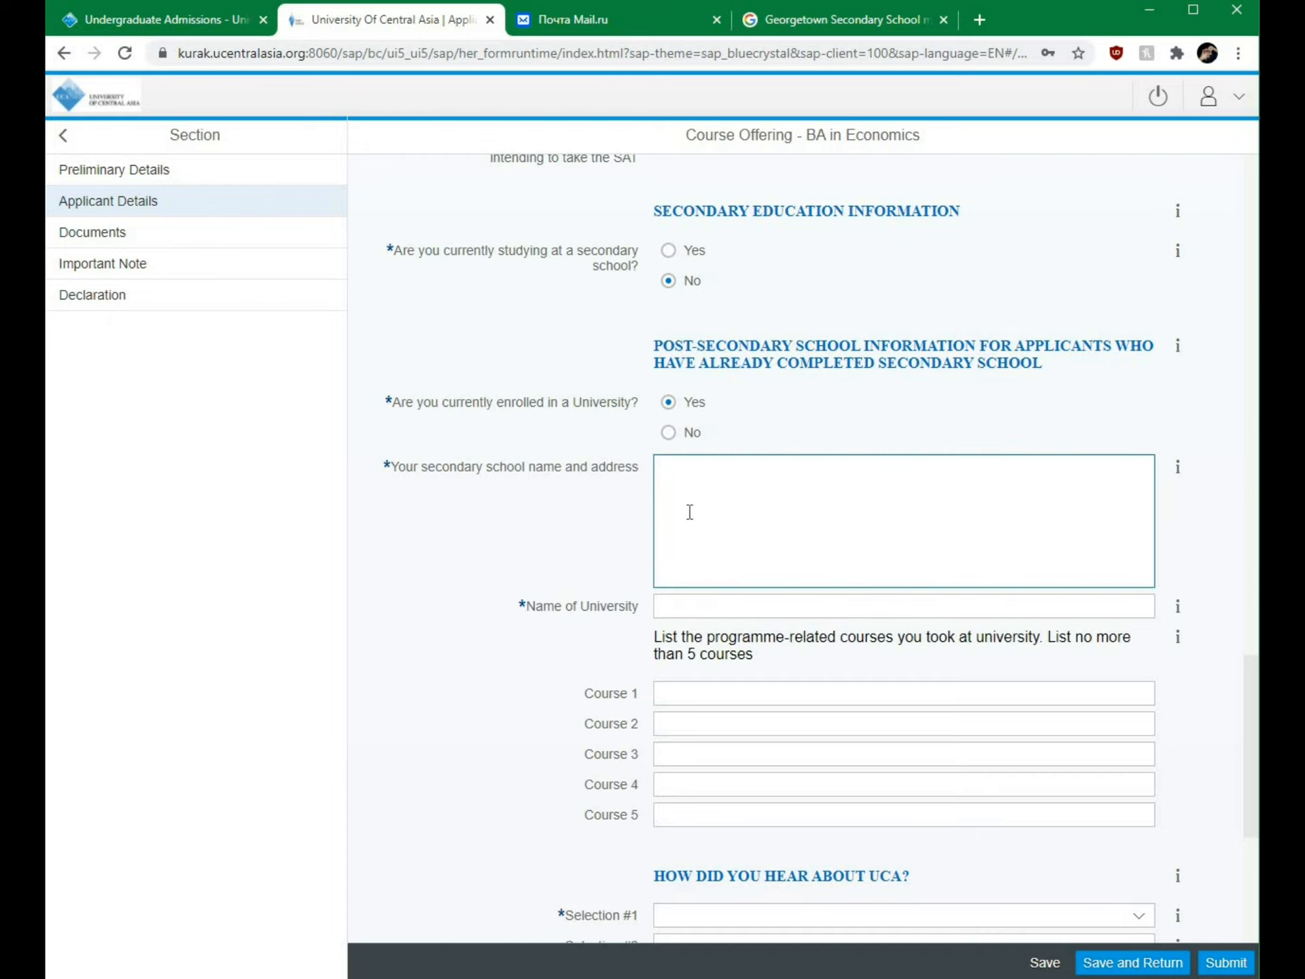
{"action": "left_click", "coordinate": [466, 436]}
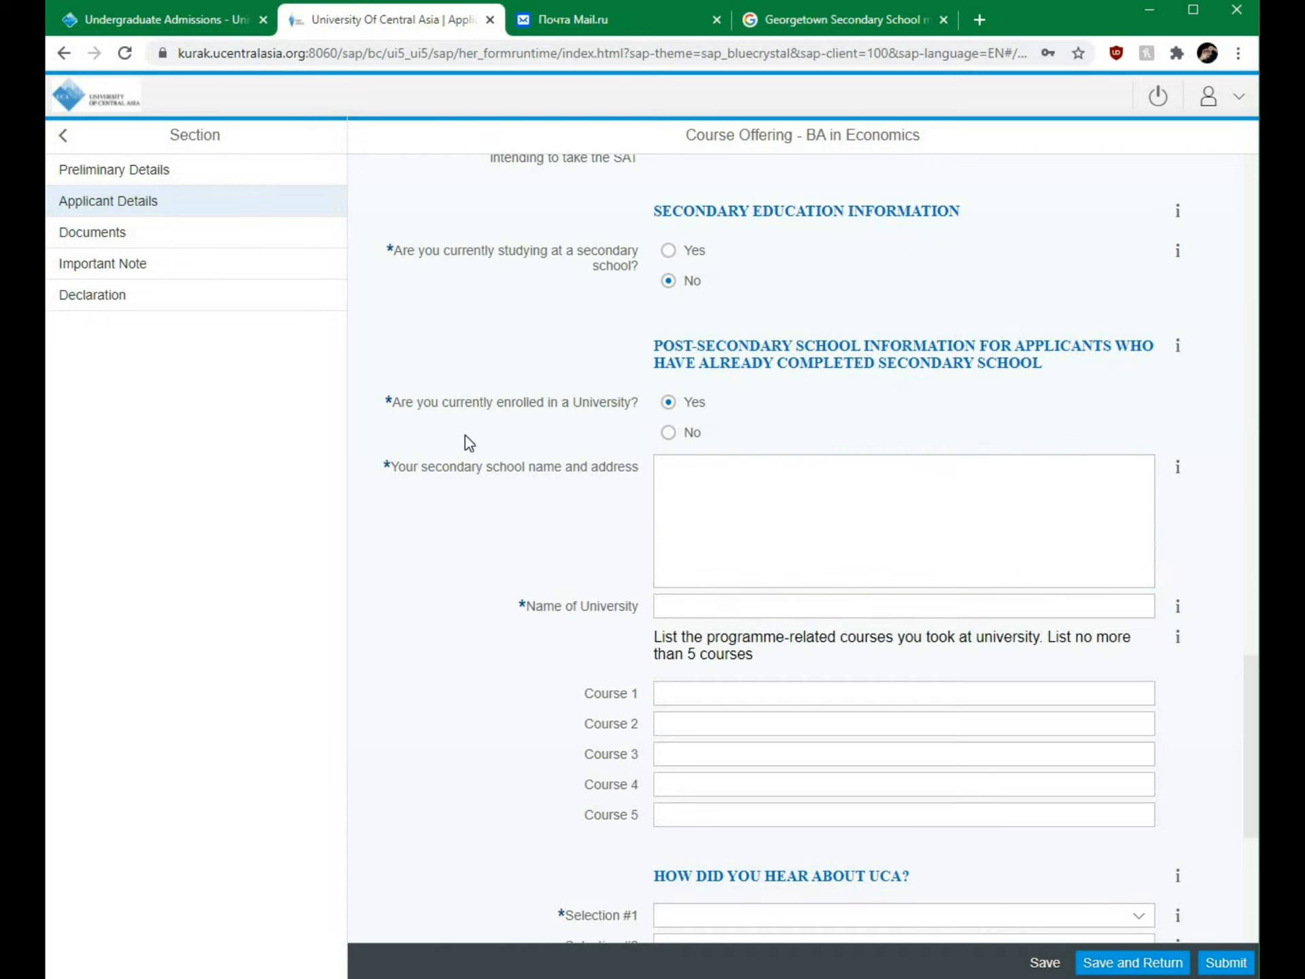
{"action": "left_click", "coordinate": [681, 465]}
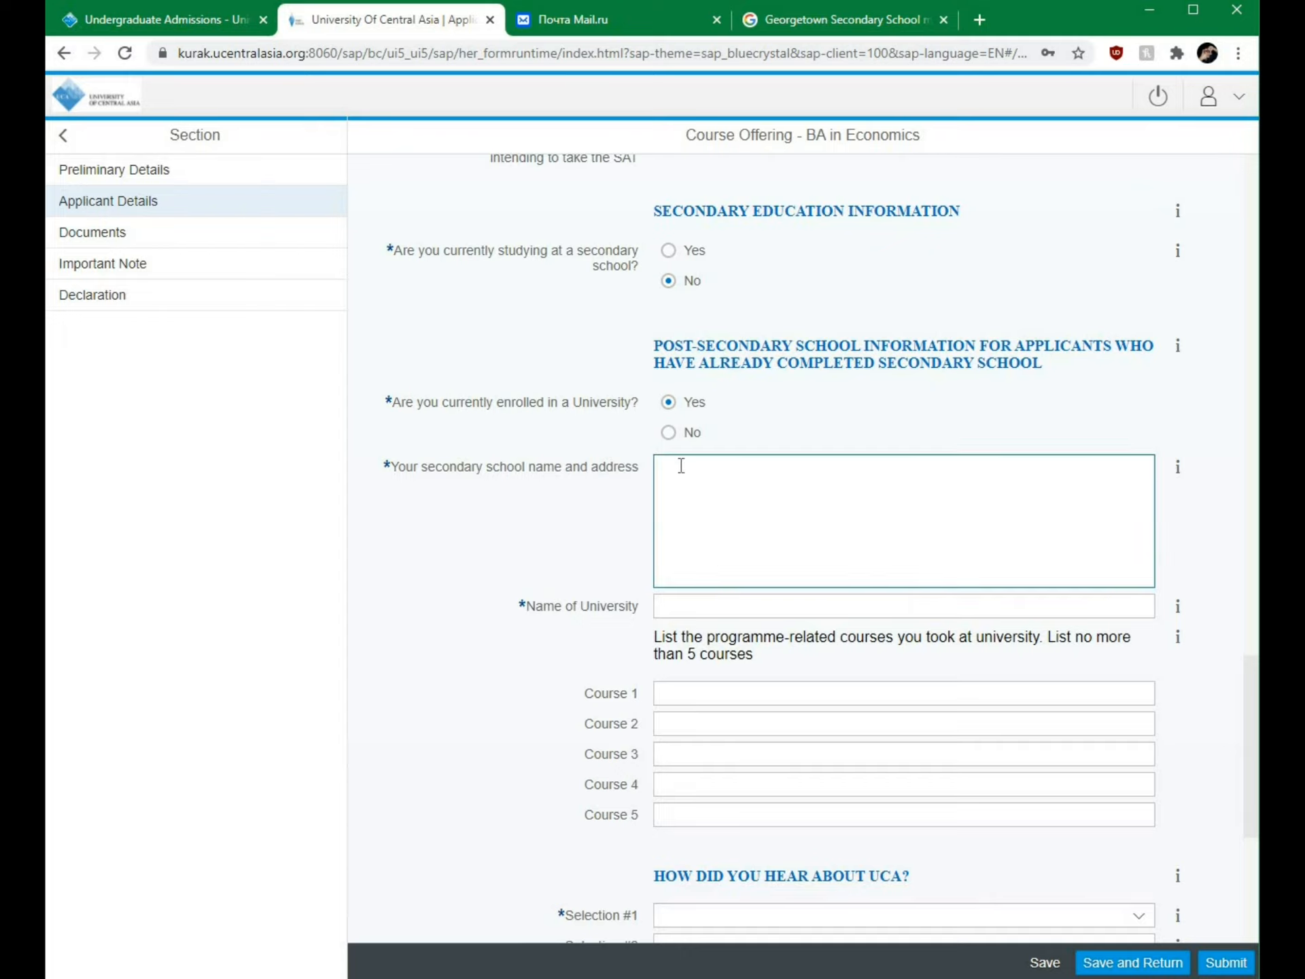
{"action": "left_click", "coordinate": [694, 693]}
{"action": "key", "text": "Tab"}
{"action": "left_click", "coordinate": [512, 577]}
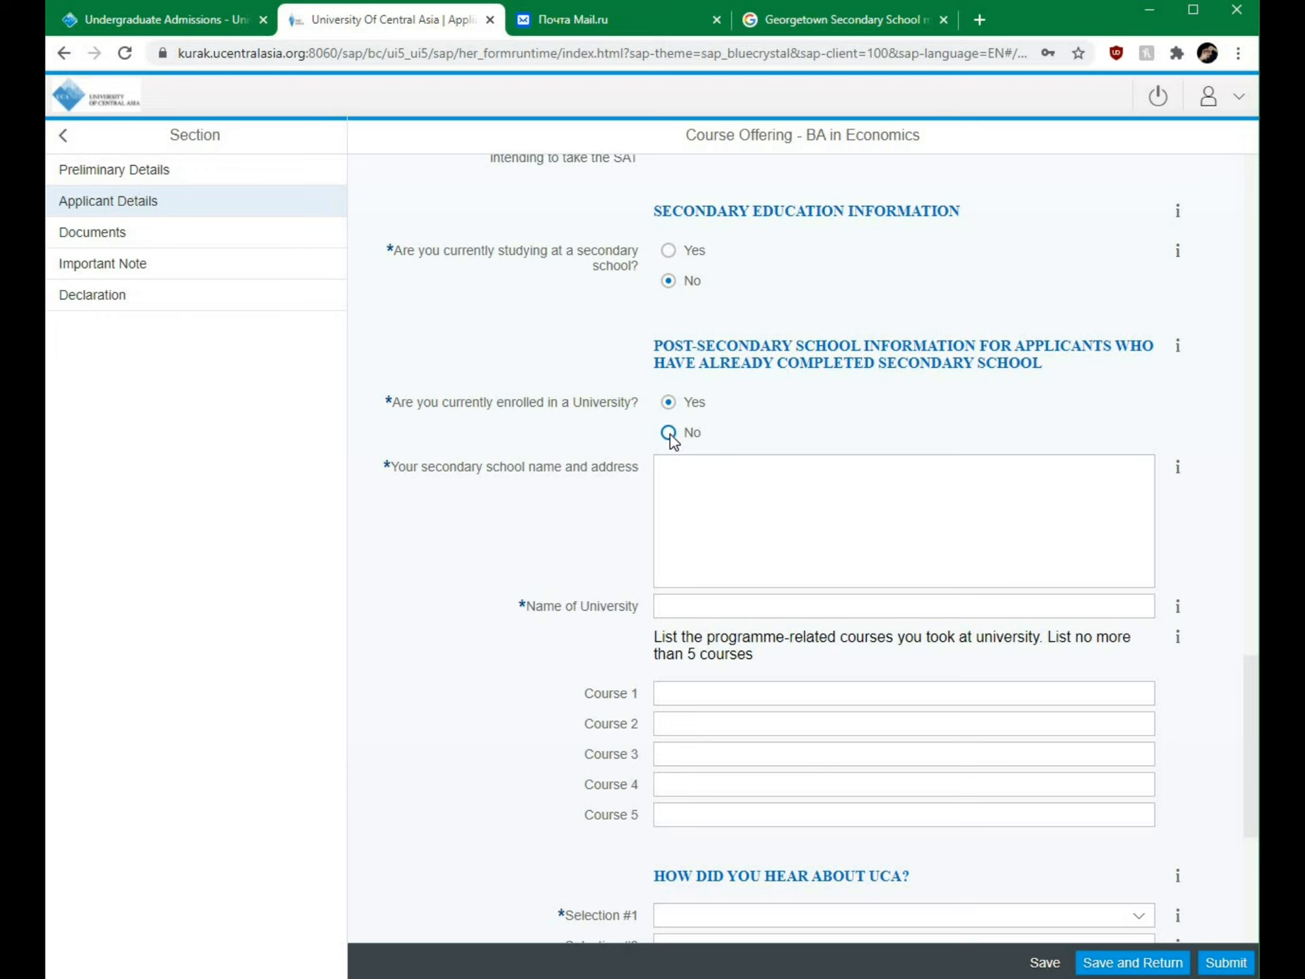
{"action": "left_click", "coordinate": [671, 435]}
{"action": "left_click", "coordinate": [669, 469]}
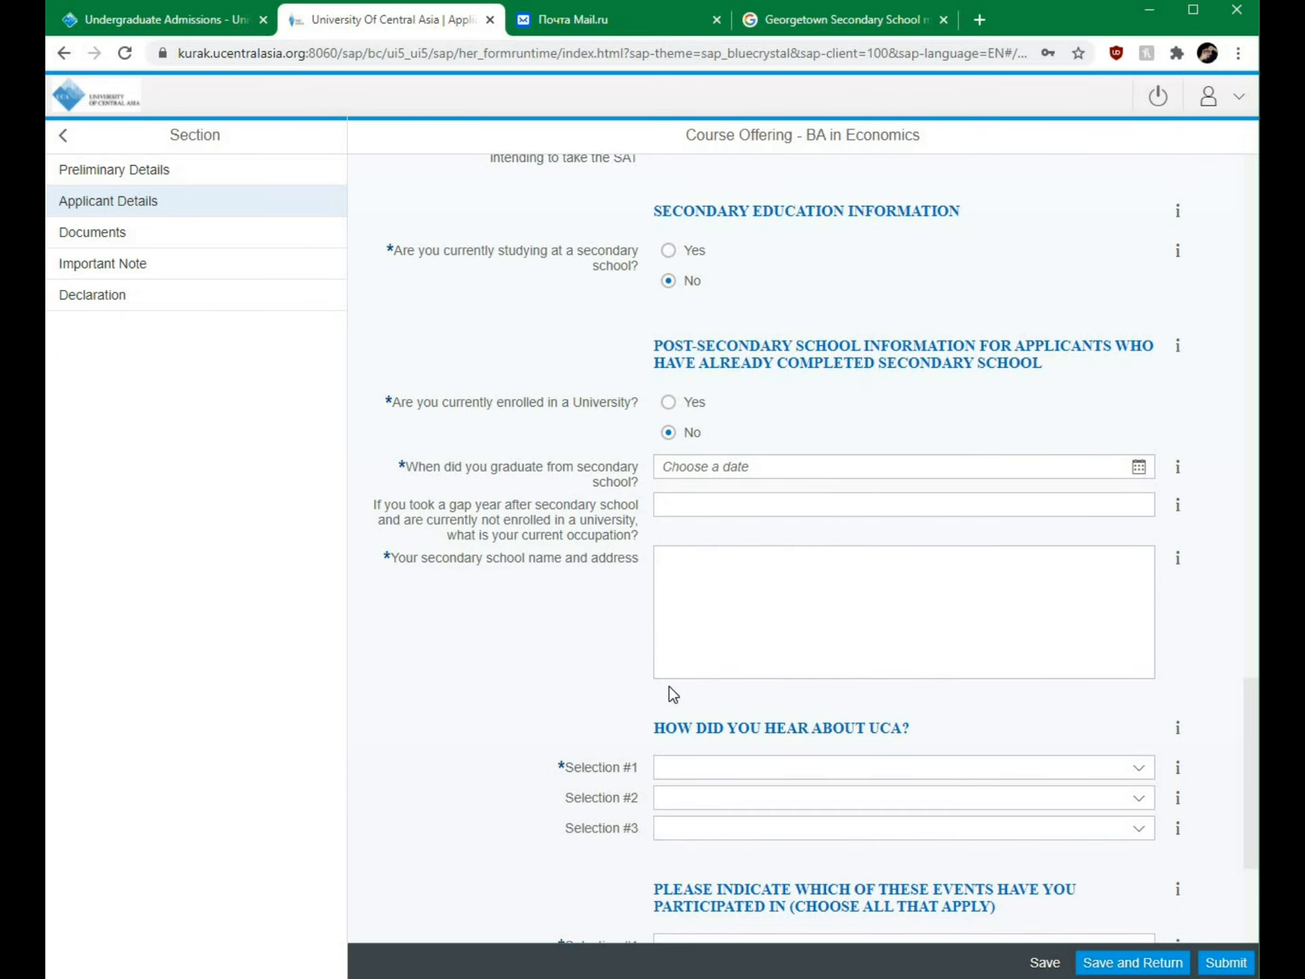
Step: Choose UCA students, Television and UCA website as the three 'How did you hear about UCA' sources
{"action": "scroll", "coordinate": [959, 662], "scroll_direction": "down", "scroll_amount": 5}
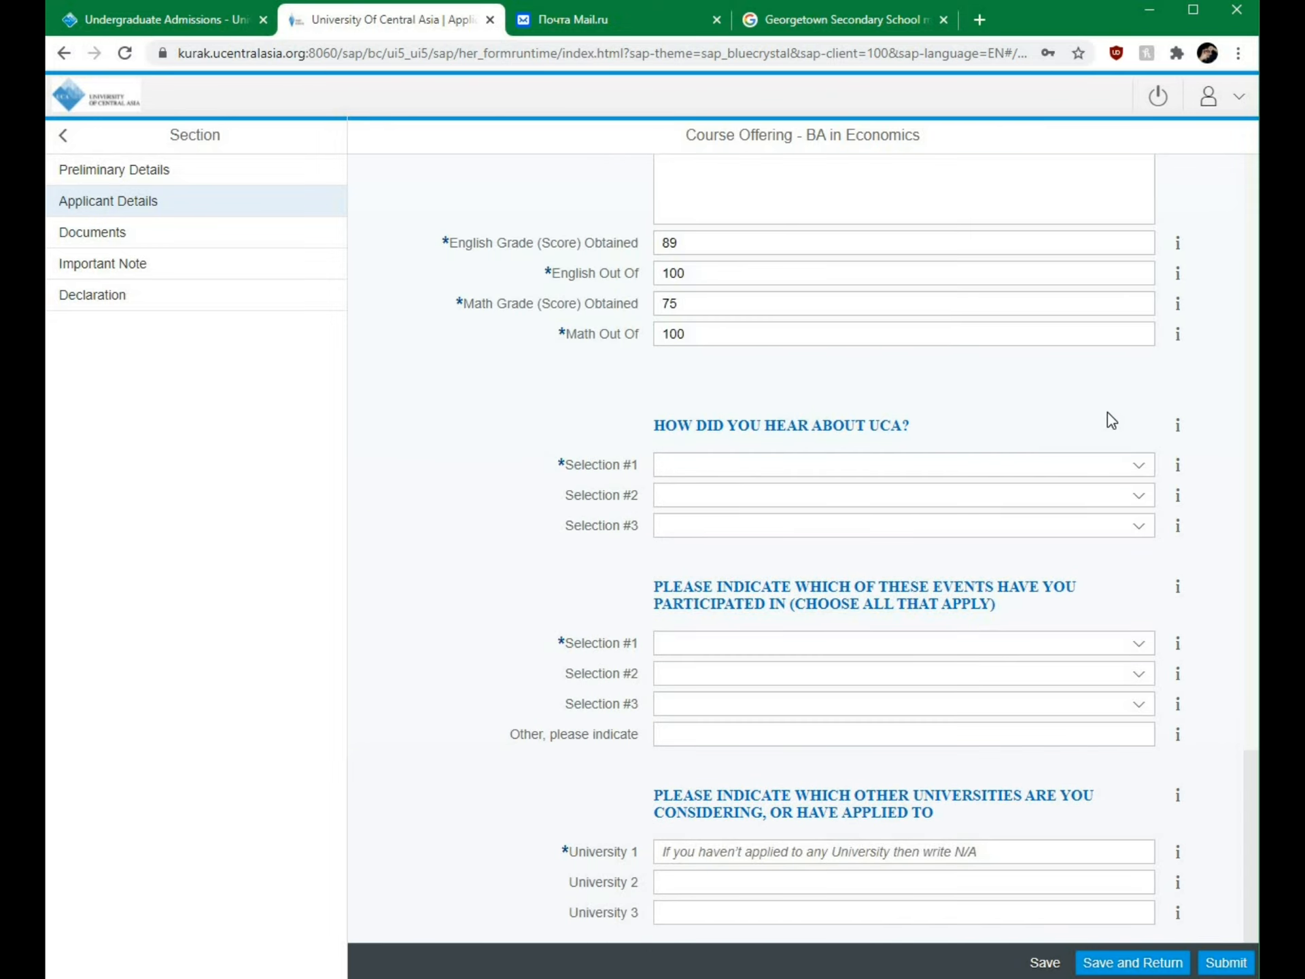
{"action": "left_click", "coordinate": [1150, 476]}
{"action": "left_click", "coordinate": [845, 615]}
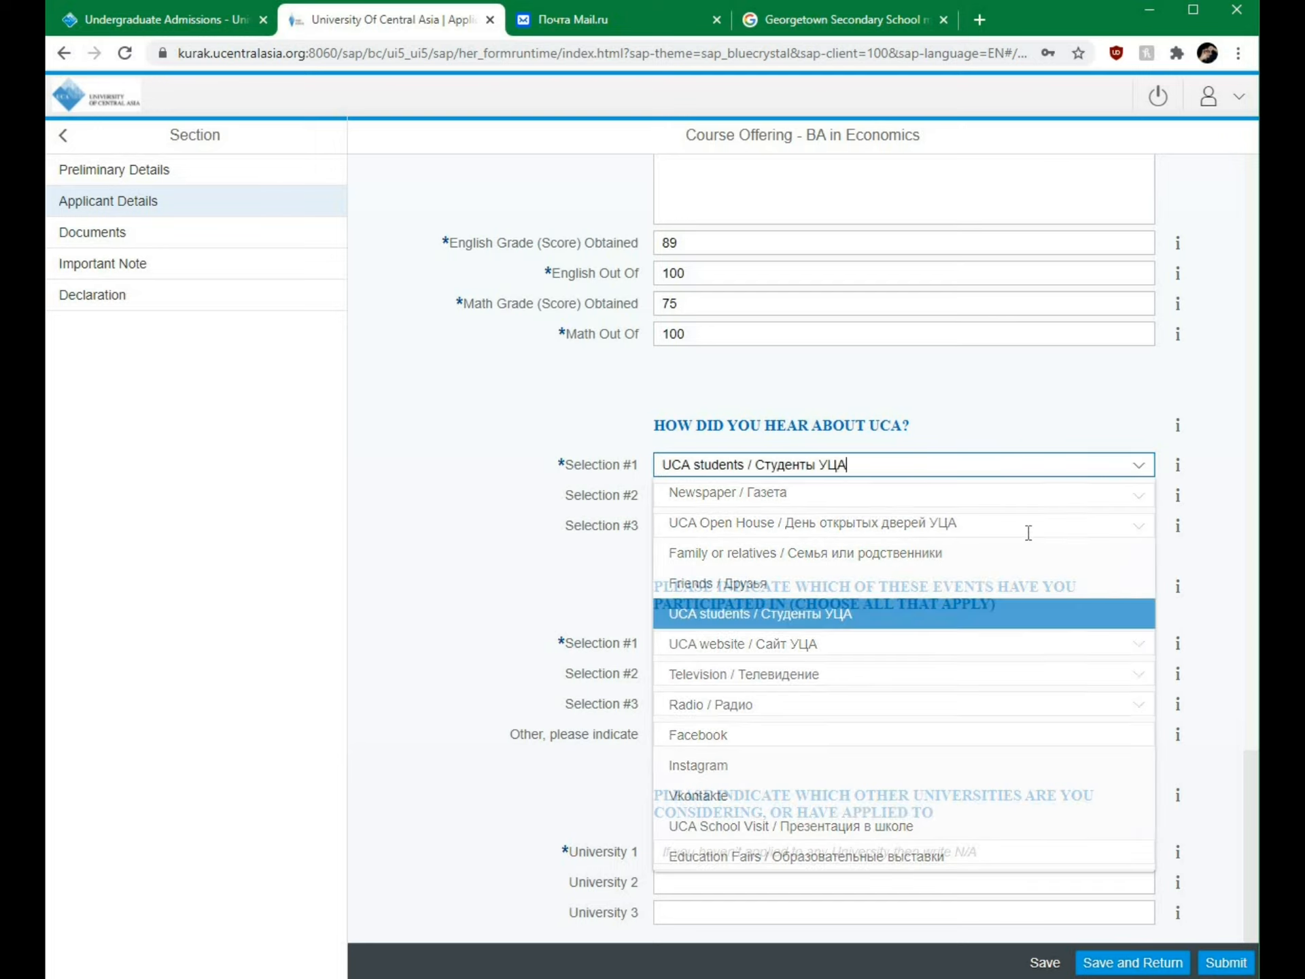
{"action": "left_click", "coordinate": [1140, 505]}
{"action": "left_click", "coordinate": [829, 705]}
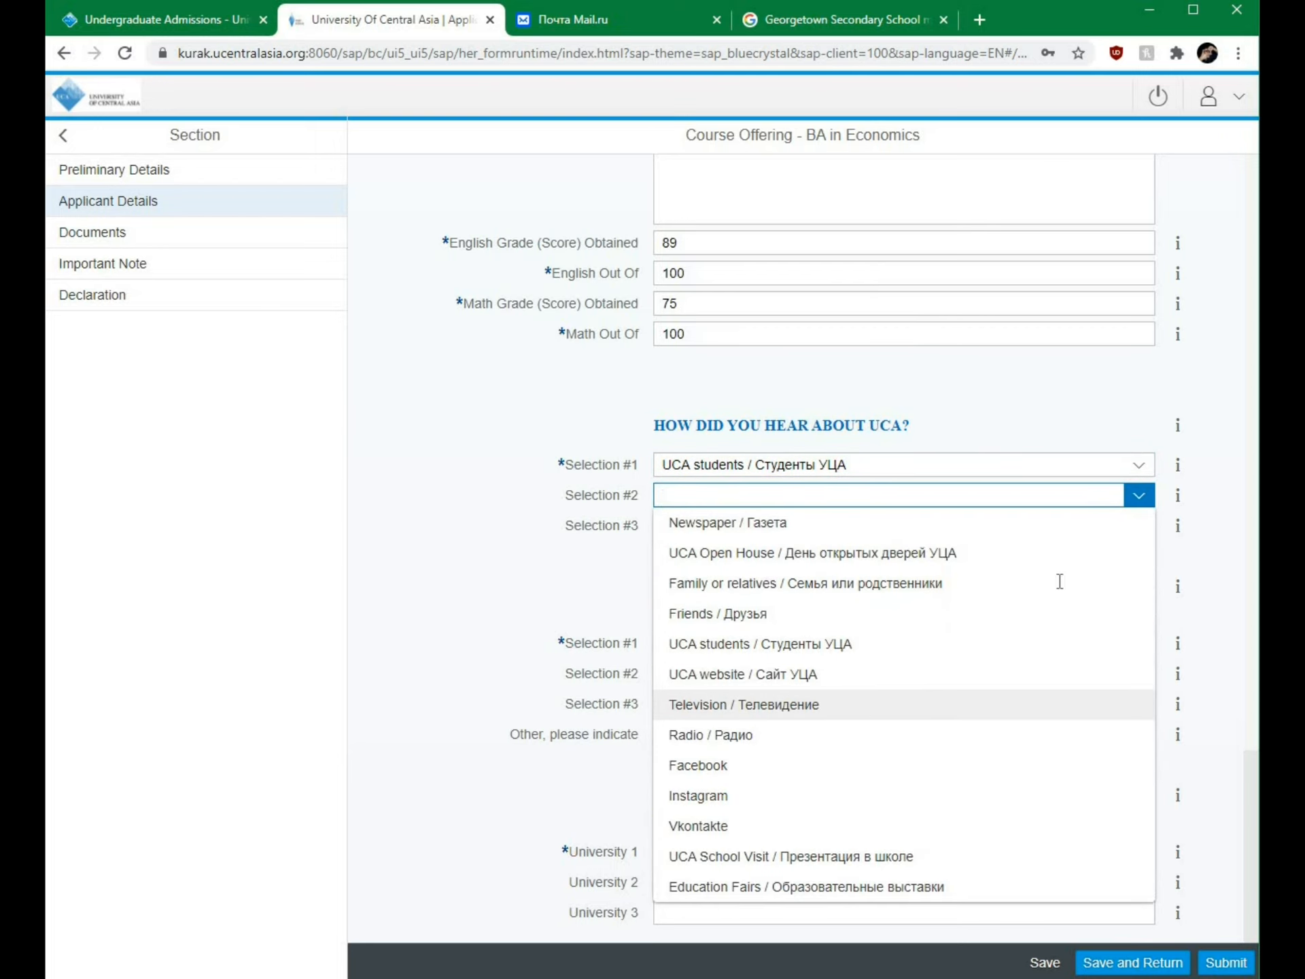
{"action": "left_click", "coordinate": [1145, 537]}
{"action": "left_click", "coordinate": [781, 706]}
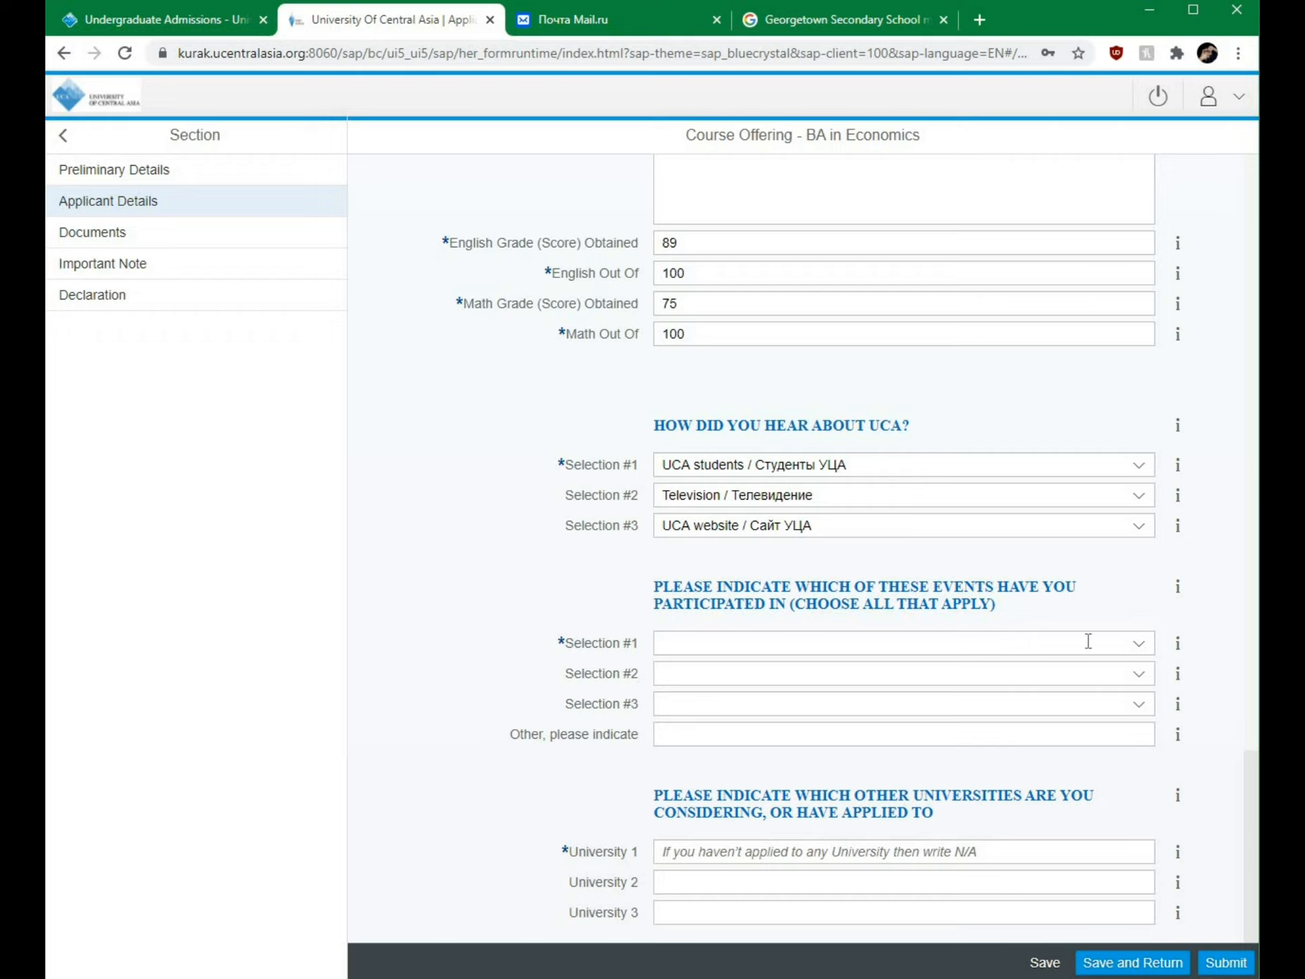
Step: Pick UCA School Visit, UCA-Model United Nations and Another on campus event, leaving Other blank
{"action": "left_click", "coordinate": [1138, 643]}
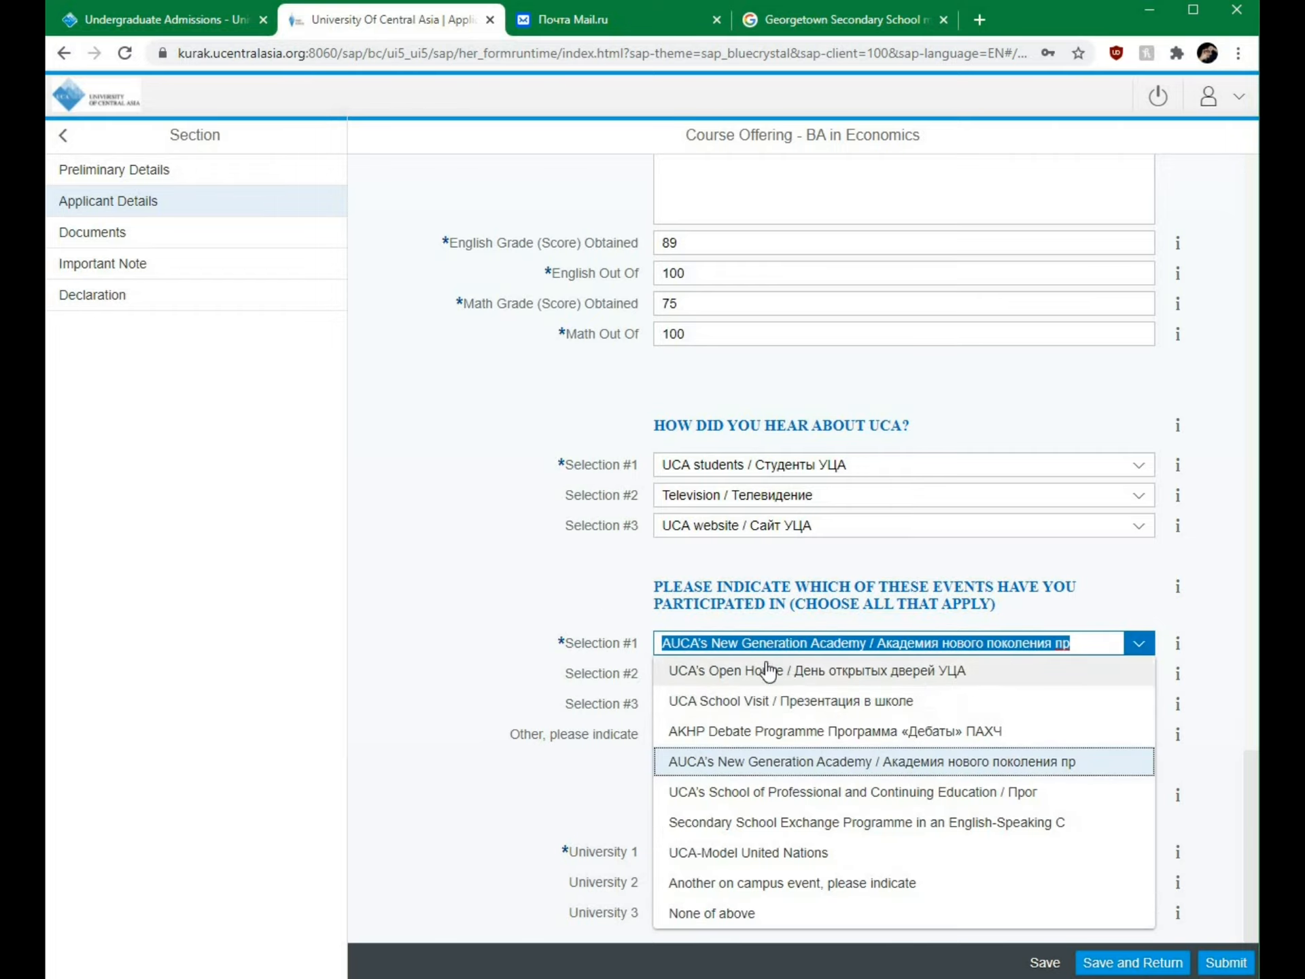
{"action": "left_click", "coordinate": [766, 672]}
{"action": "left_click", "coordinate": [1023, 652]}
{"action": "left_click", "coordinate": [1146, 694]}
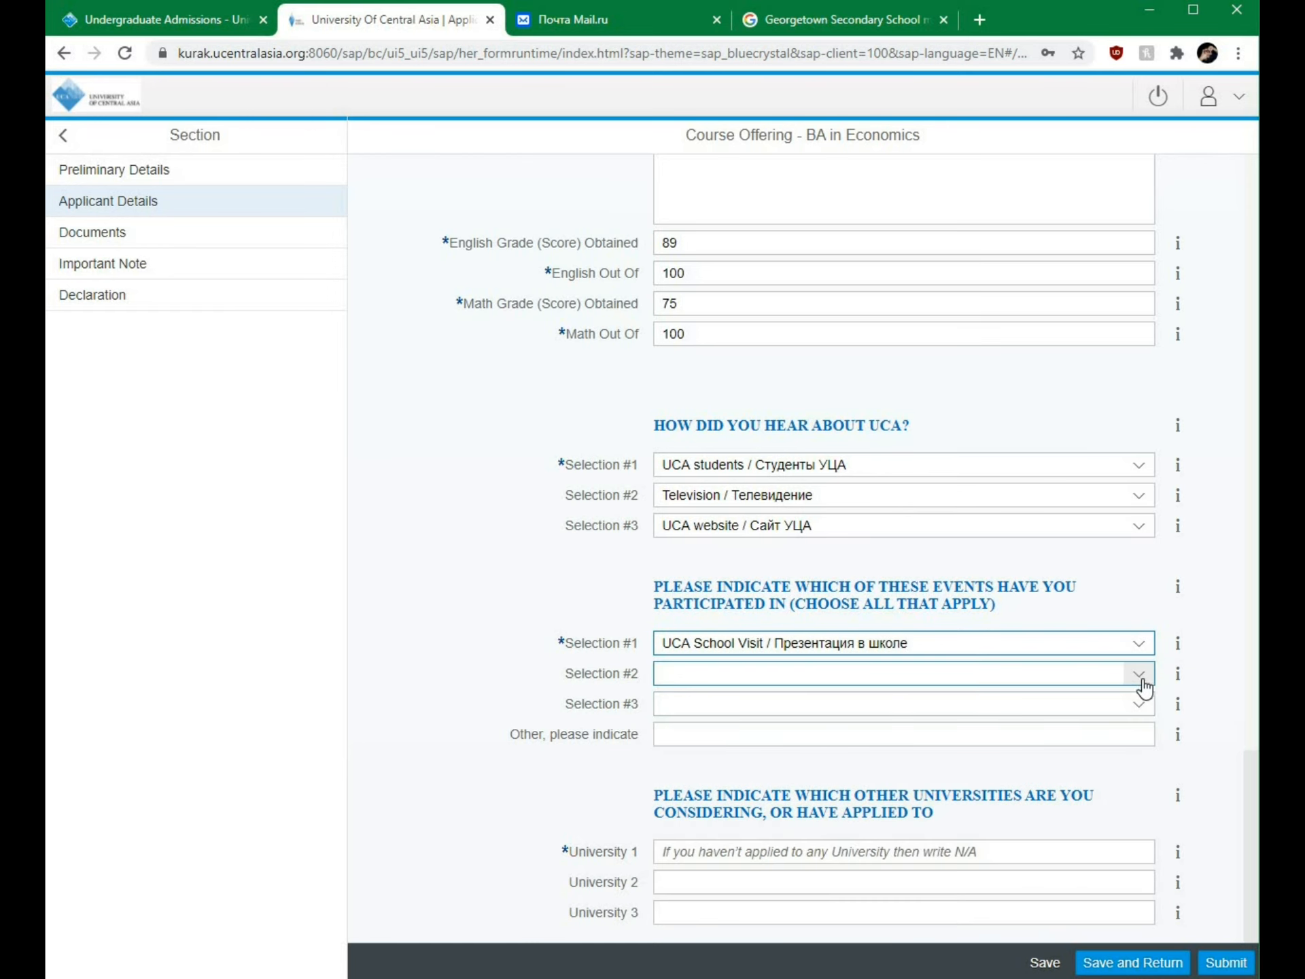
{"action": "left_click", "coordinate": [1139, 675]}
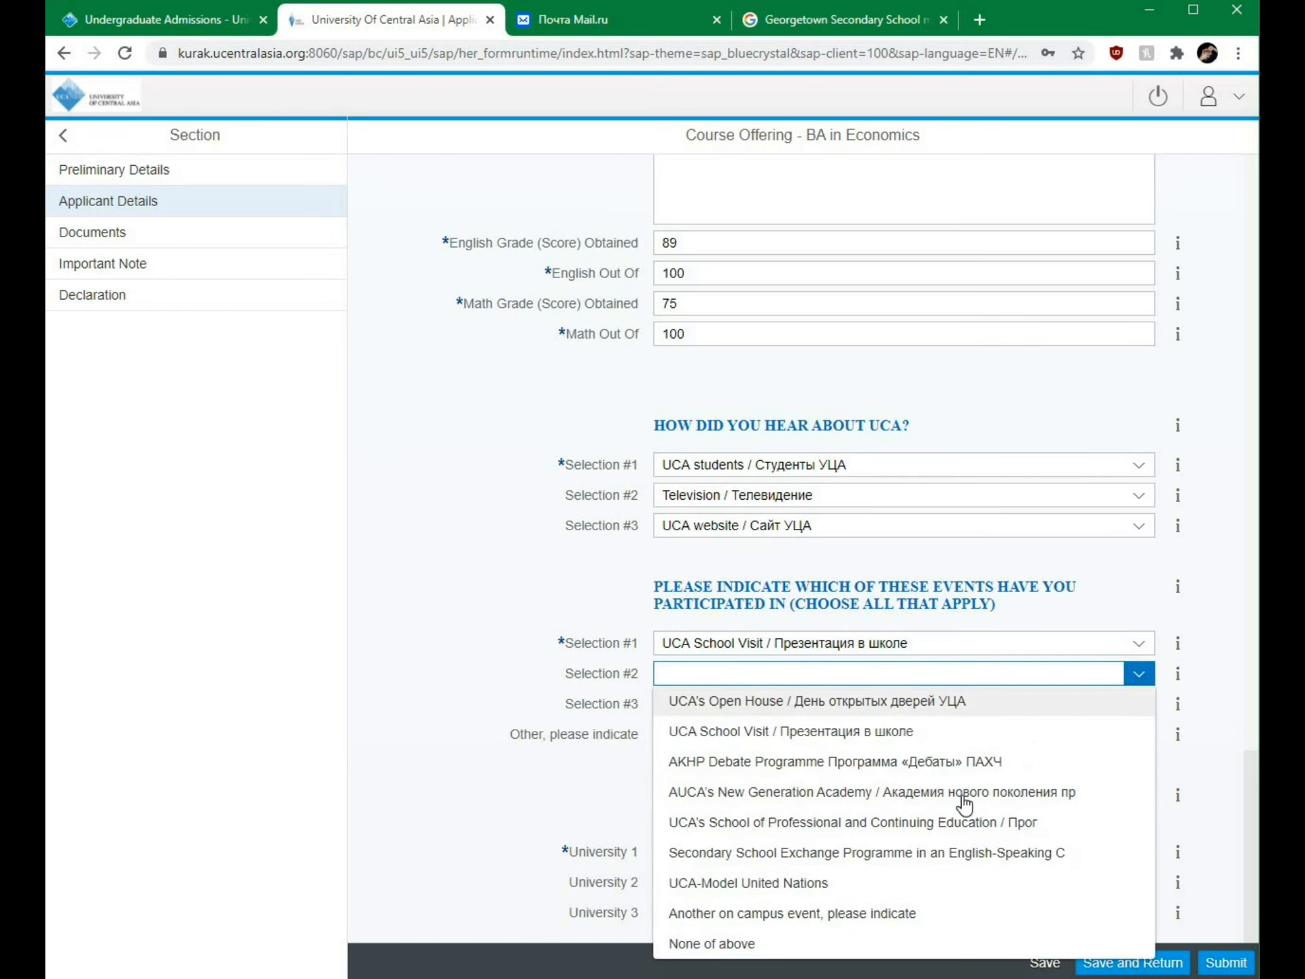
{"action": "left_click", "coordinate": [897, 882]}
{"action": "left_click", "coordinate": [1150, 711]}
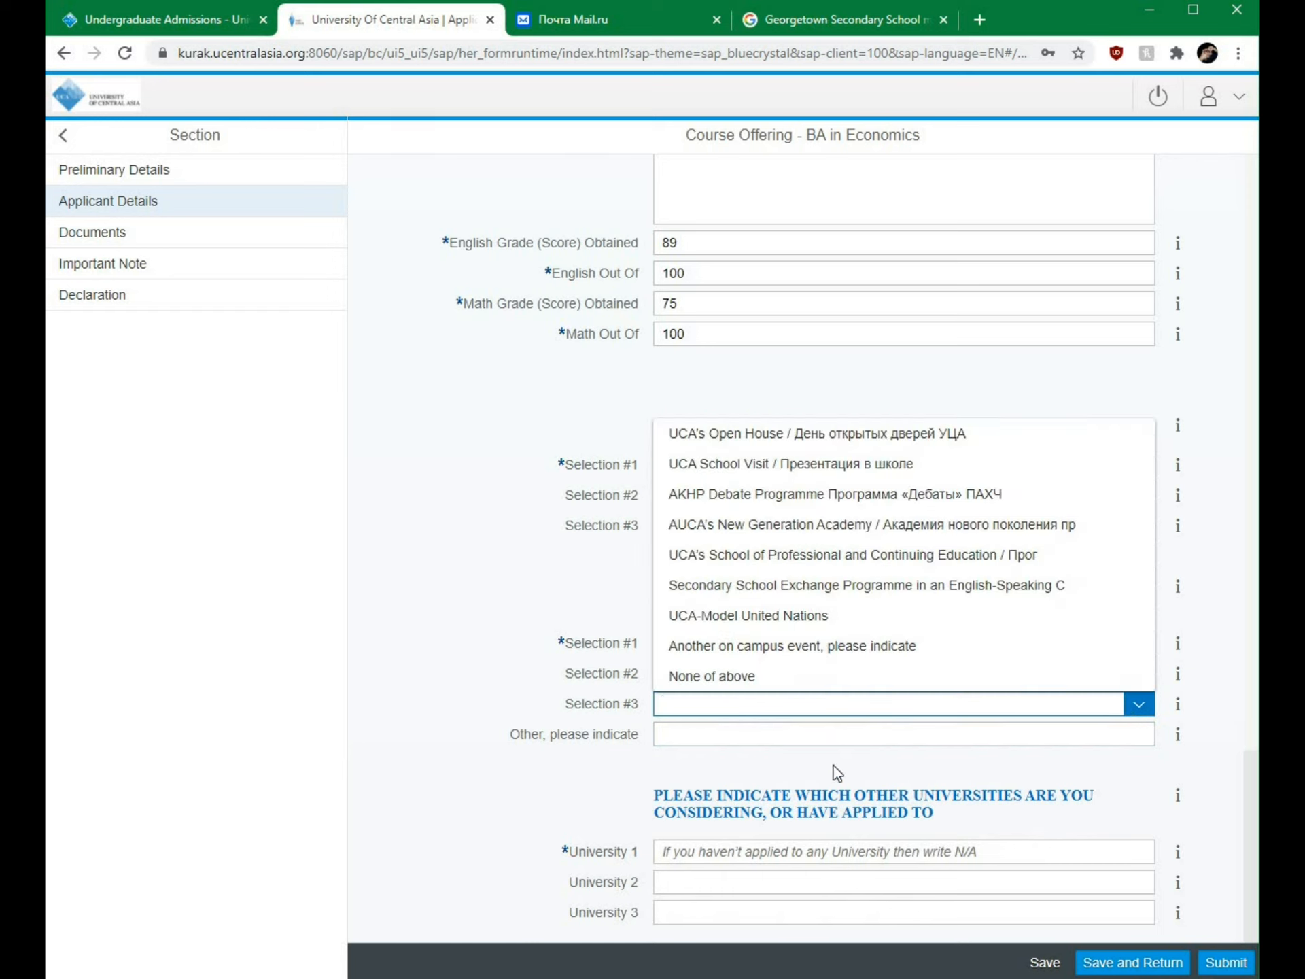
{"action": "left_click", "coordinate": [769, 649]}
{"action": "left_click", "coordinate": [495, 680]}
{"action": "left_click", "coordinate": [701, 737]}
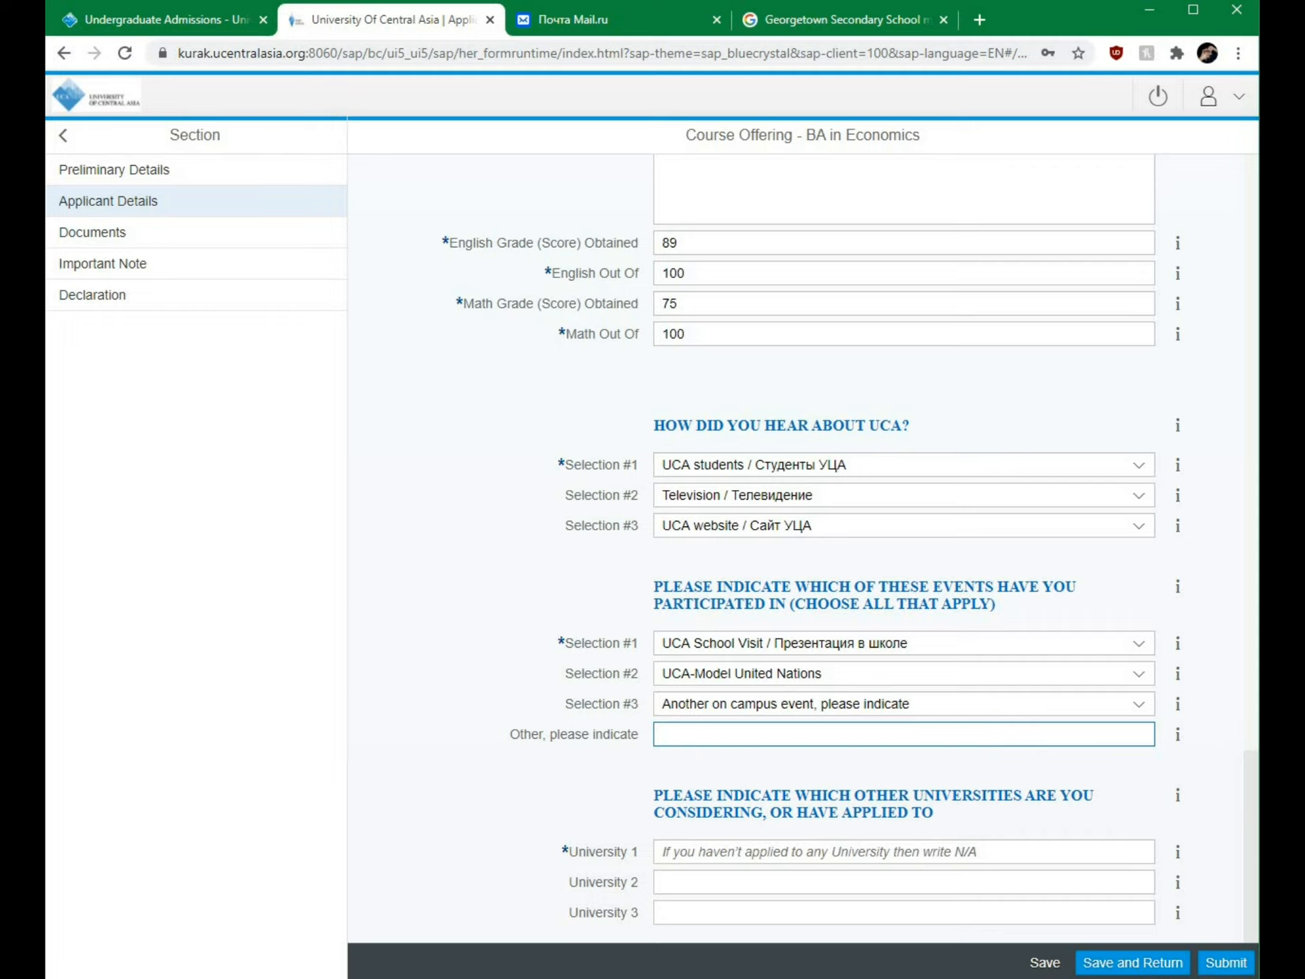
{"action": "left_click", "coordinate": [649, 777]}
{"action": "left_click", "coordinate": [665, 842]}
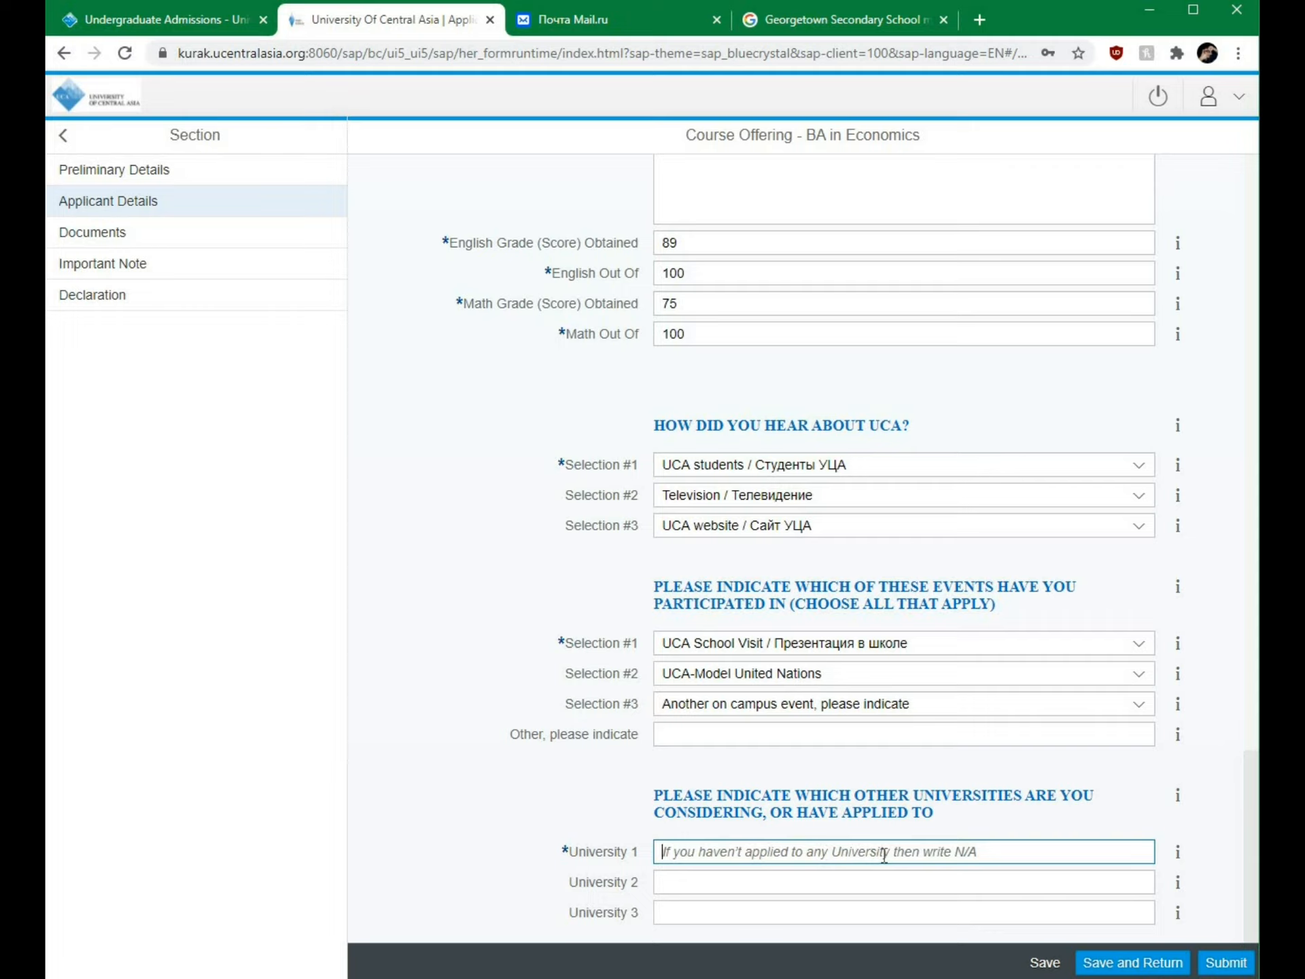
Step: Enter N/A as University 1 and save the application
{"action": "type", "text": "N/A"}
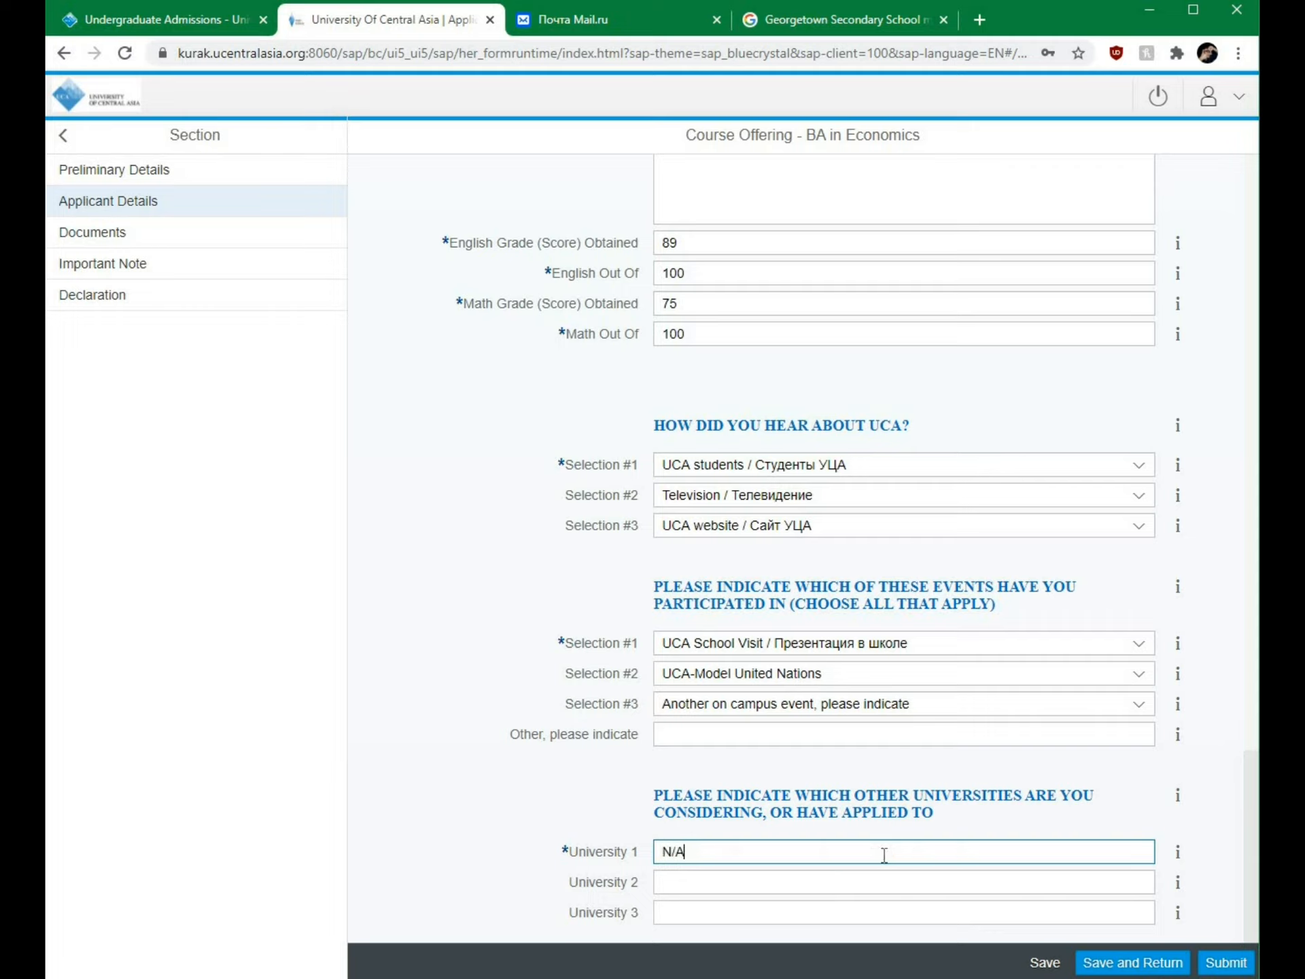
{"action": "left_click", "coordinate": [623, 792]}
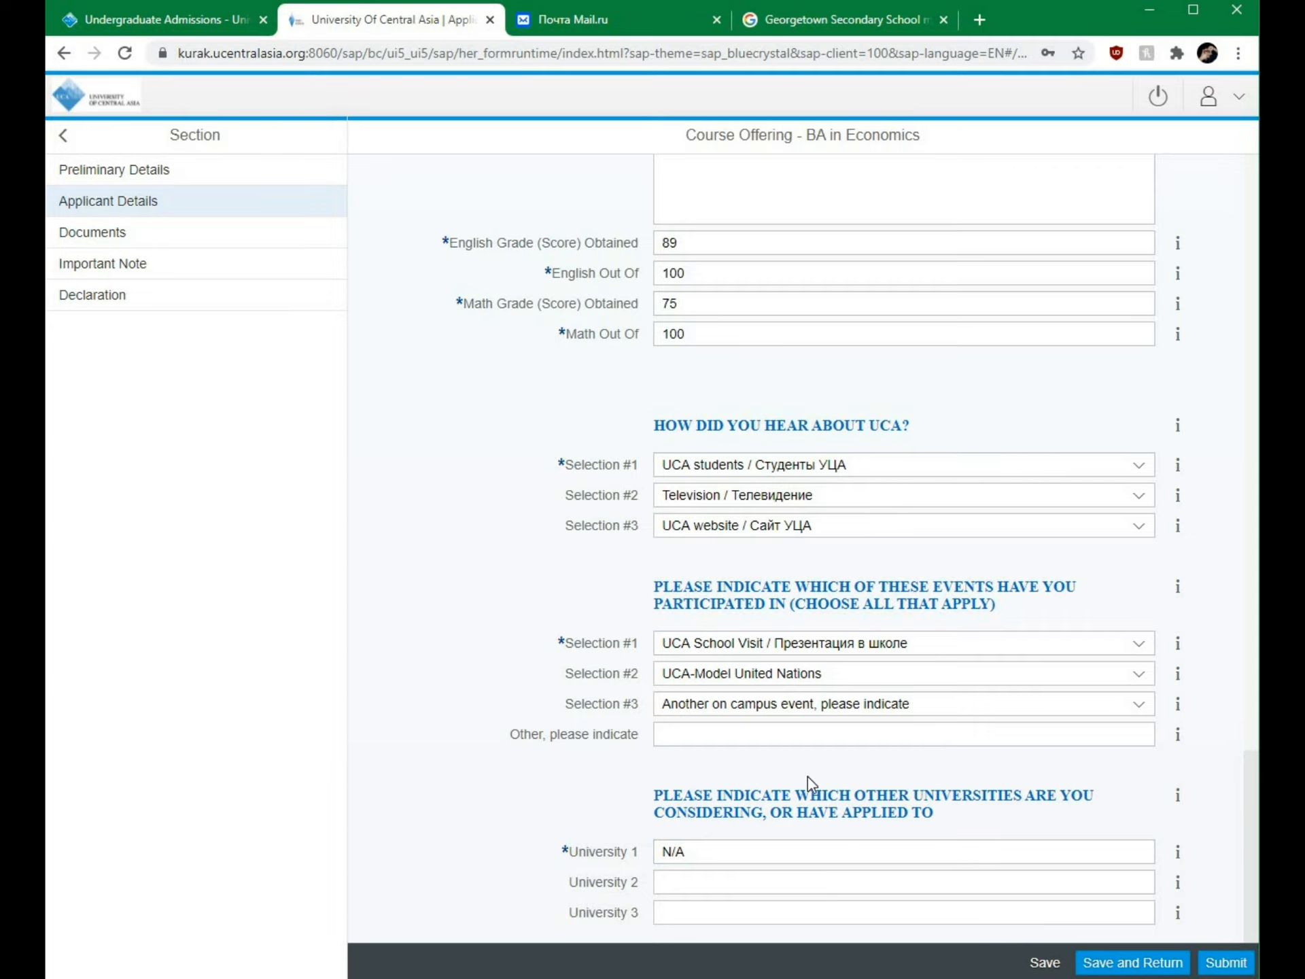
{"action": "left_click", "coordinate": [1053, 963]}
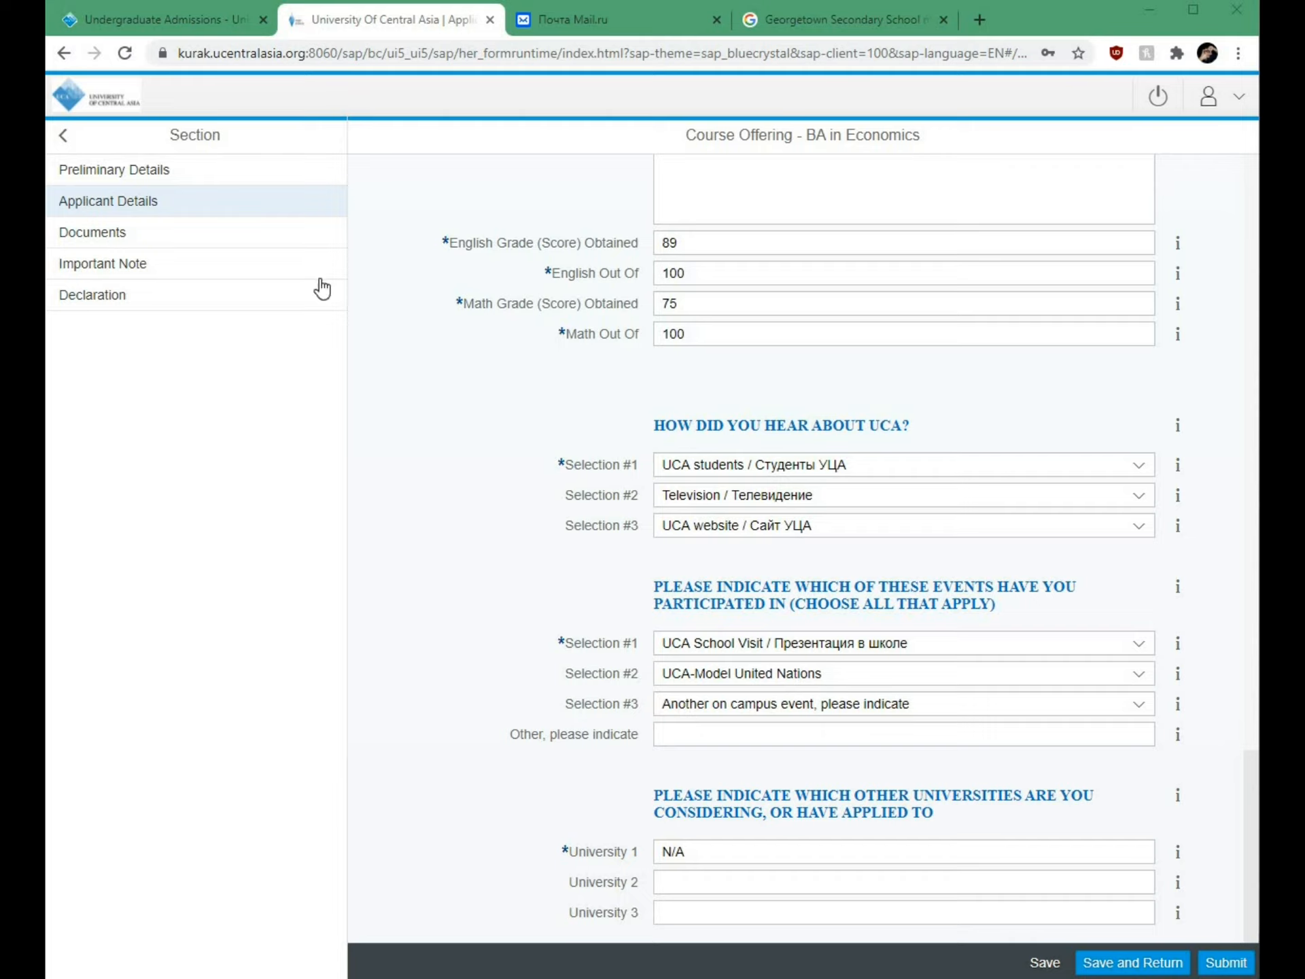
Step: In Documents, upload 3x4 cm photo.jpeg, Passport-1.jpg and Transcript.pdf, then save
{"action": "left_click", "coordinate": [113, 232]}
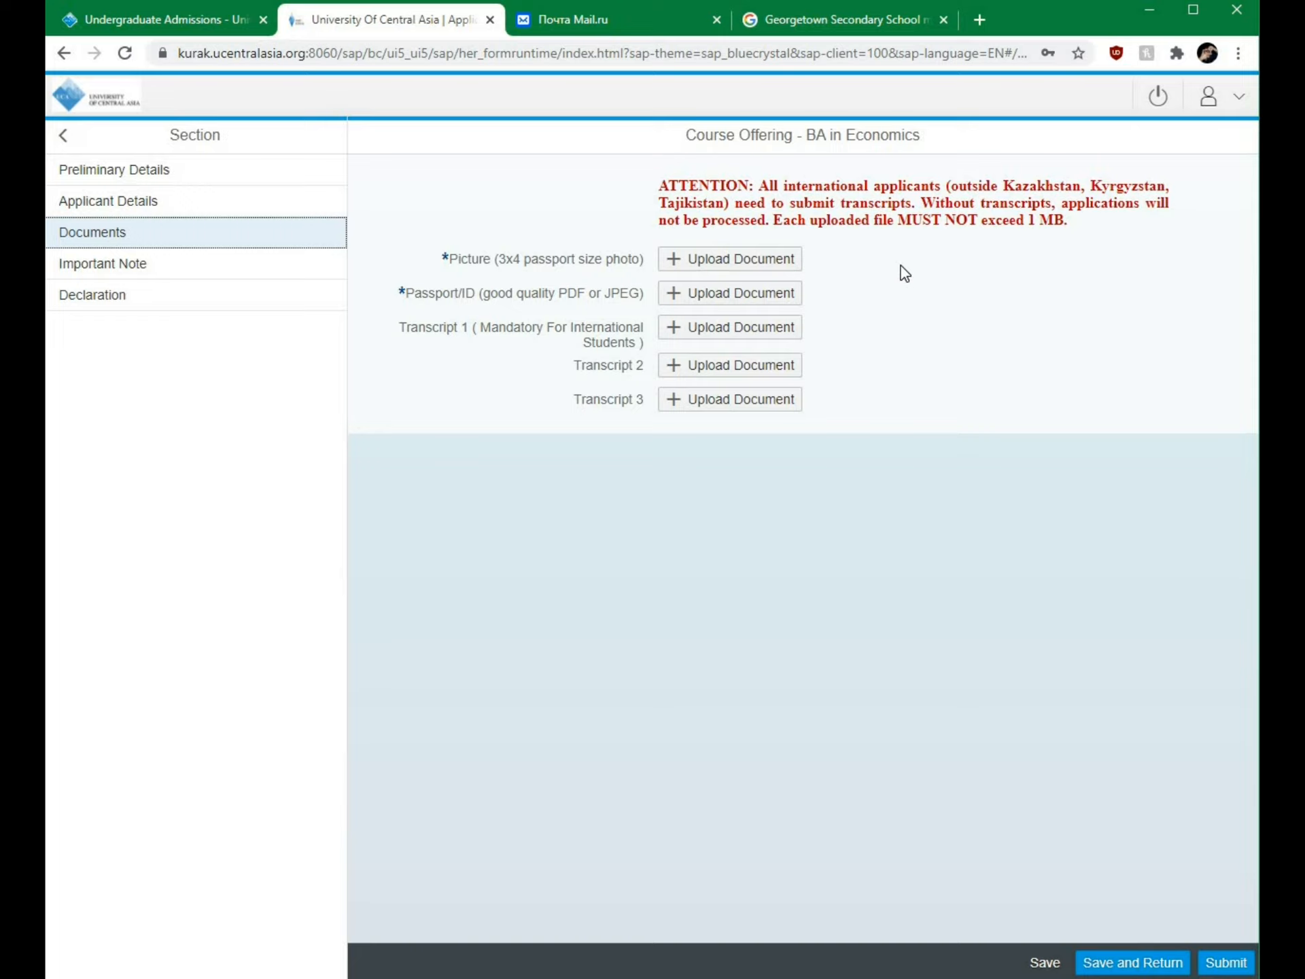
{"action": "left_click", "coordinate": [784, 262]}
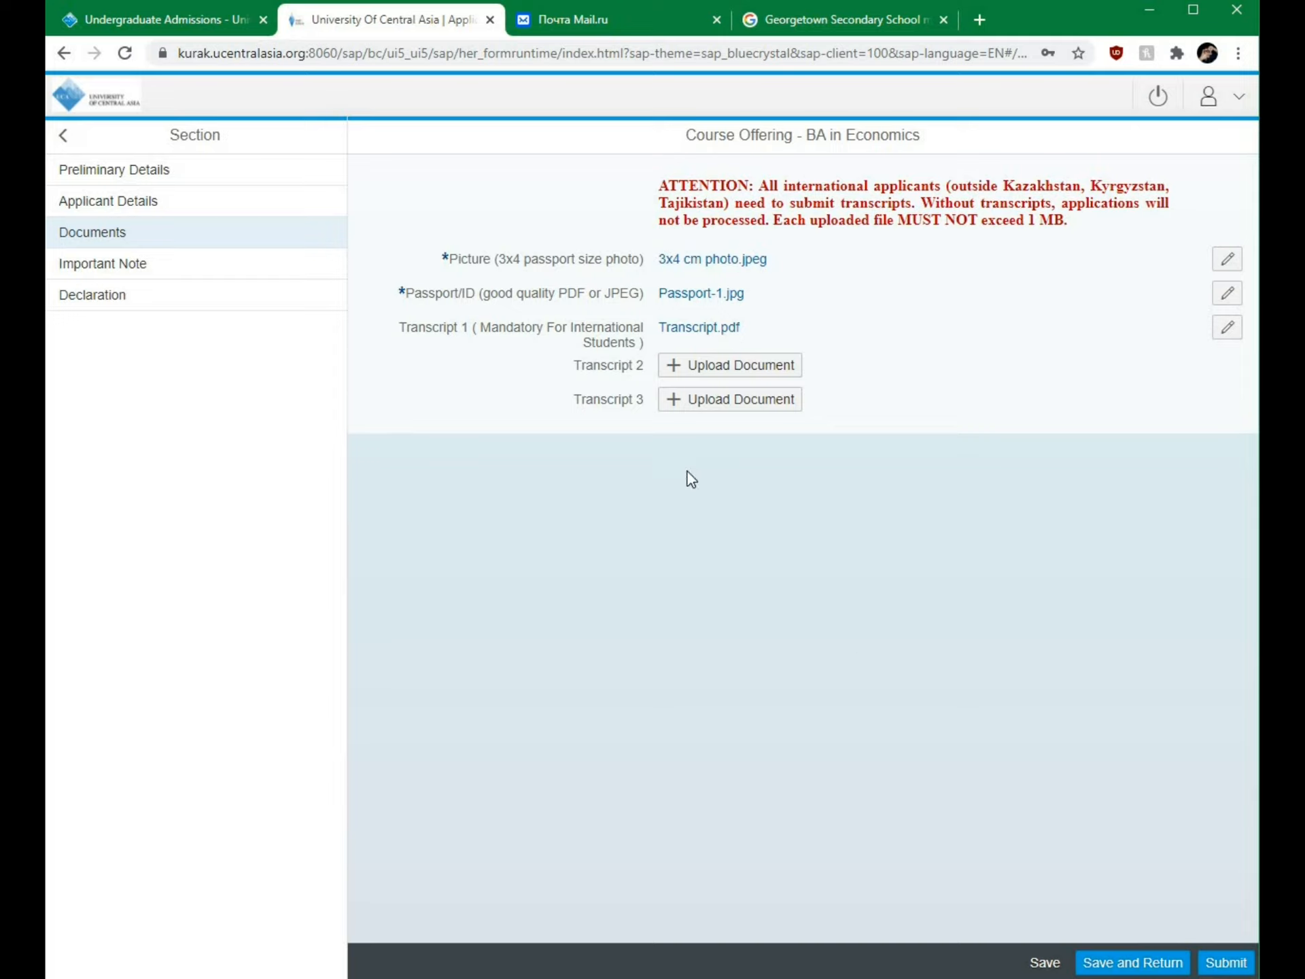
{"action": "left_click", "coordinate": [1044, 962]}
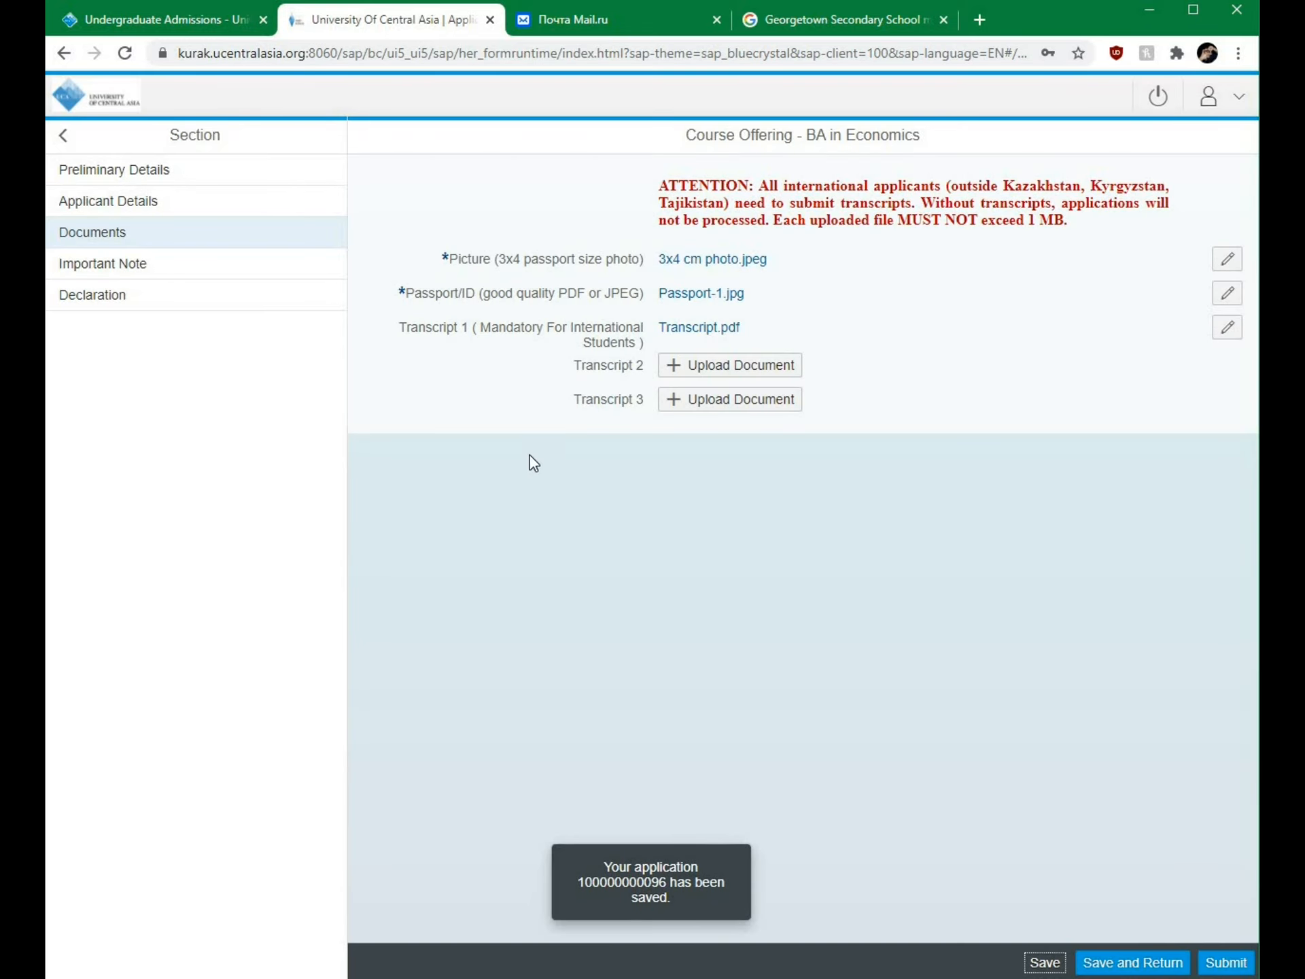
{"action": "left_click", "coordinate": [163, 271]}
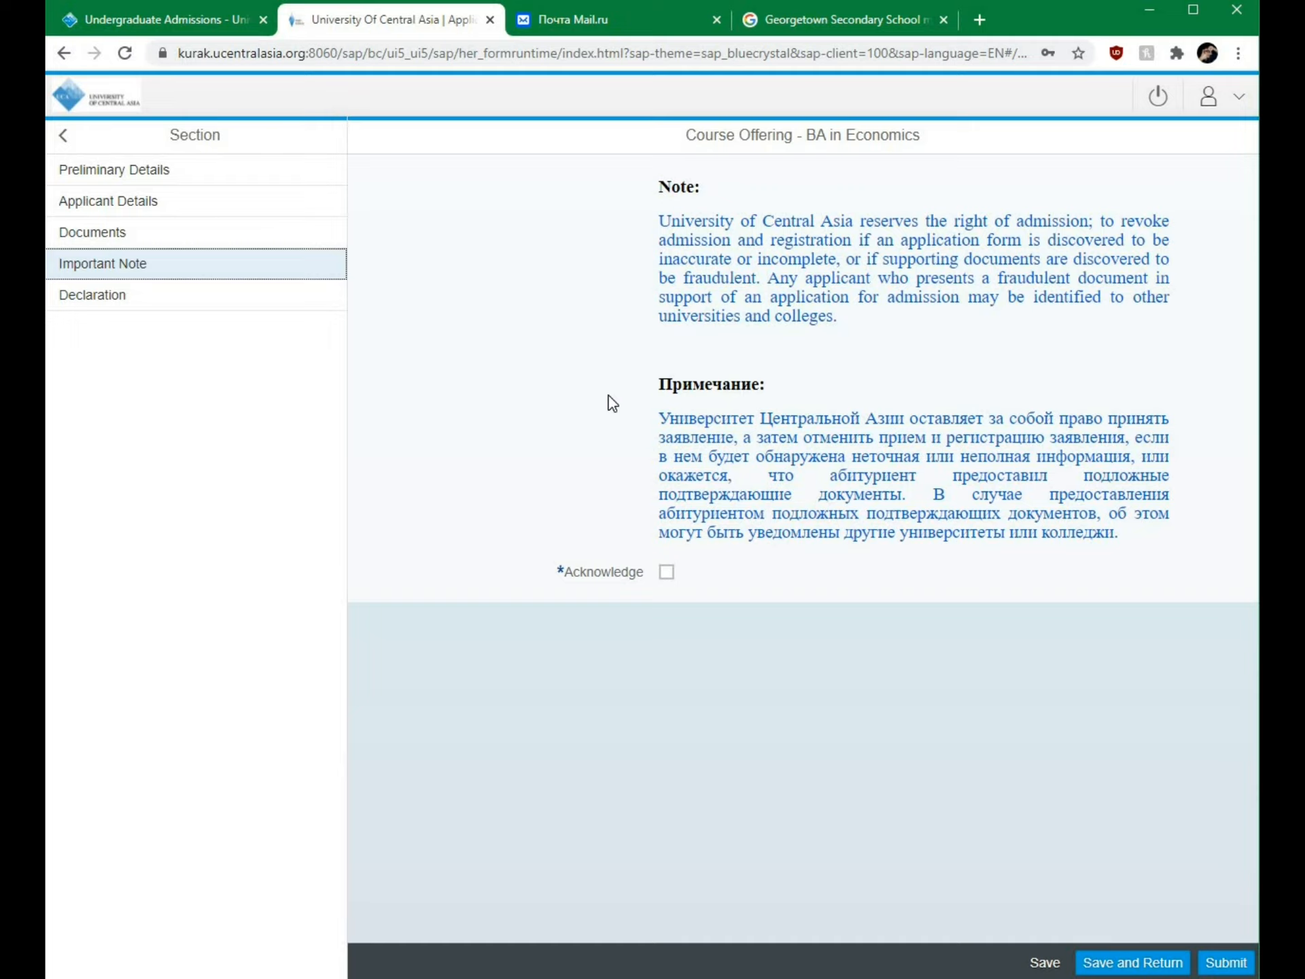
Step: Tick Acknowledge on the Important Note about fraudulent documents and save it
{"action": "left_click", "coordinate": [667, 572]}
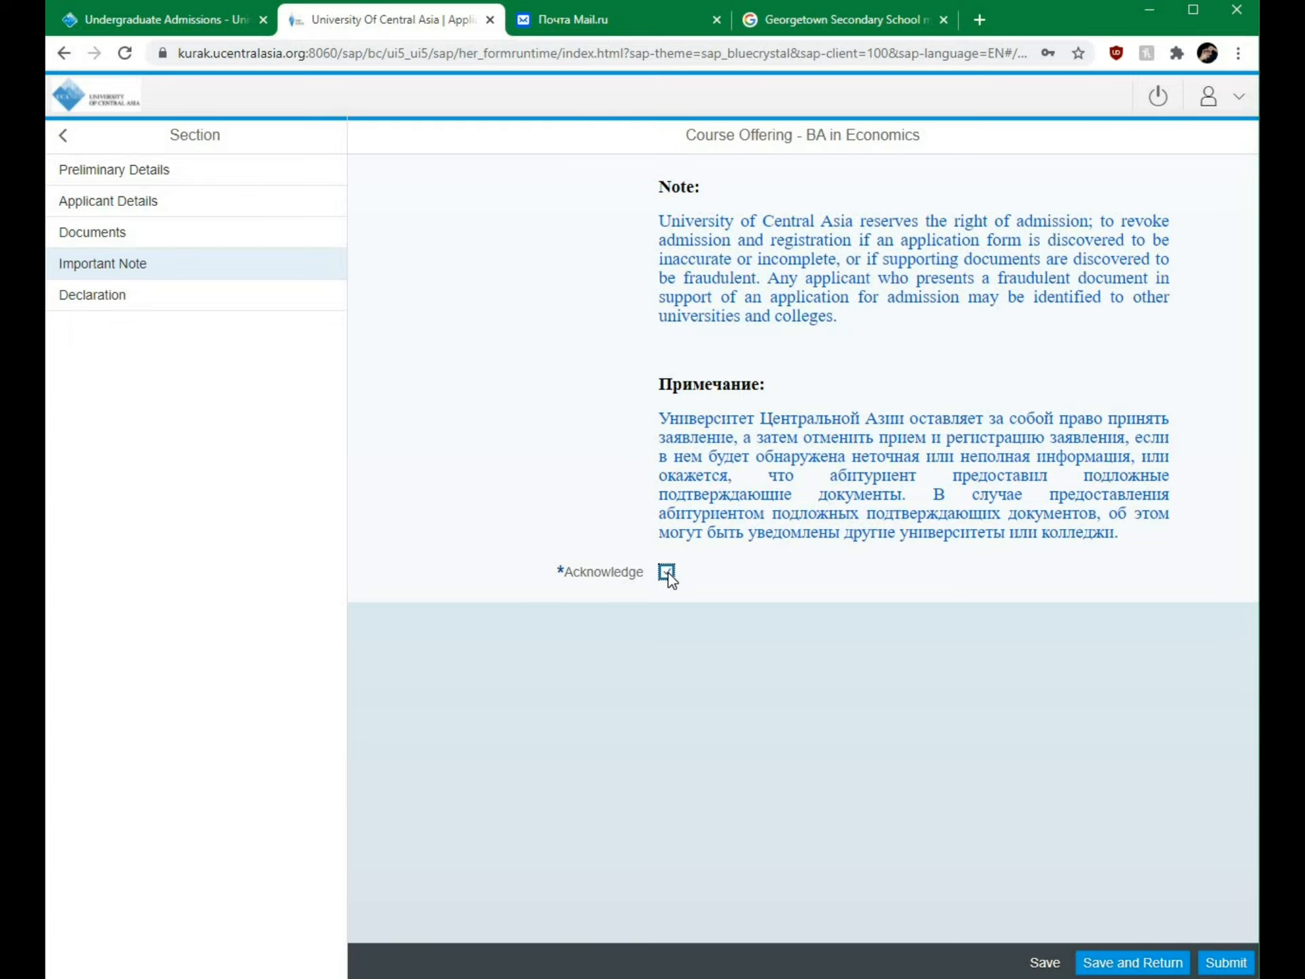
{"action": "left_click", "coordinate": [1046, 958]}
{"action": "left_click", "coordinate": [86, 297]}
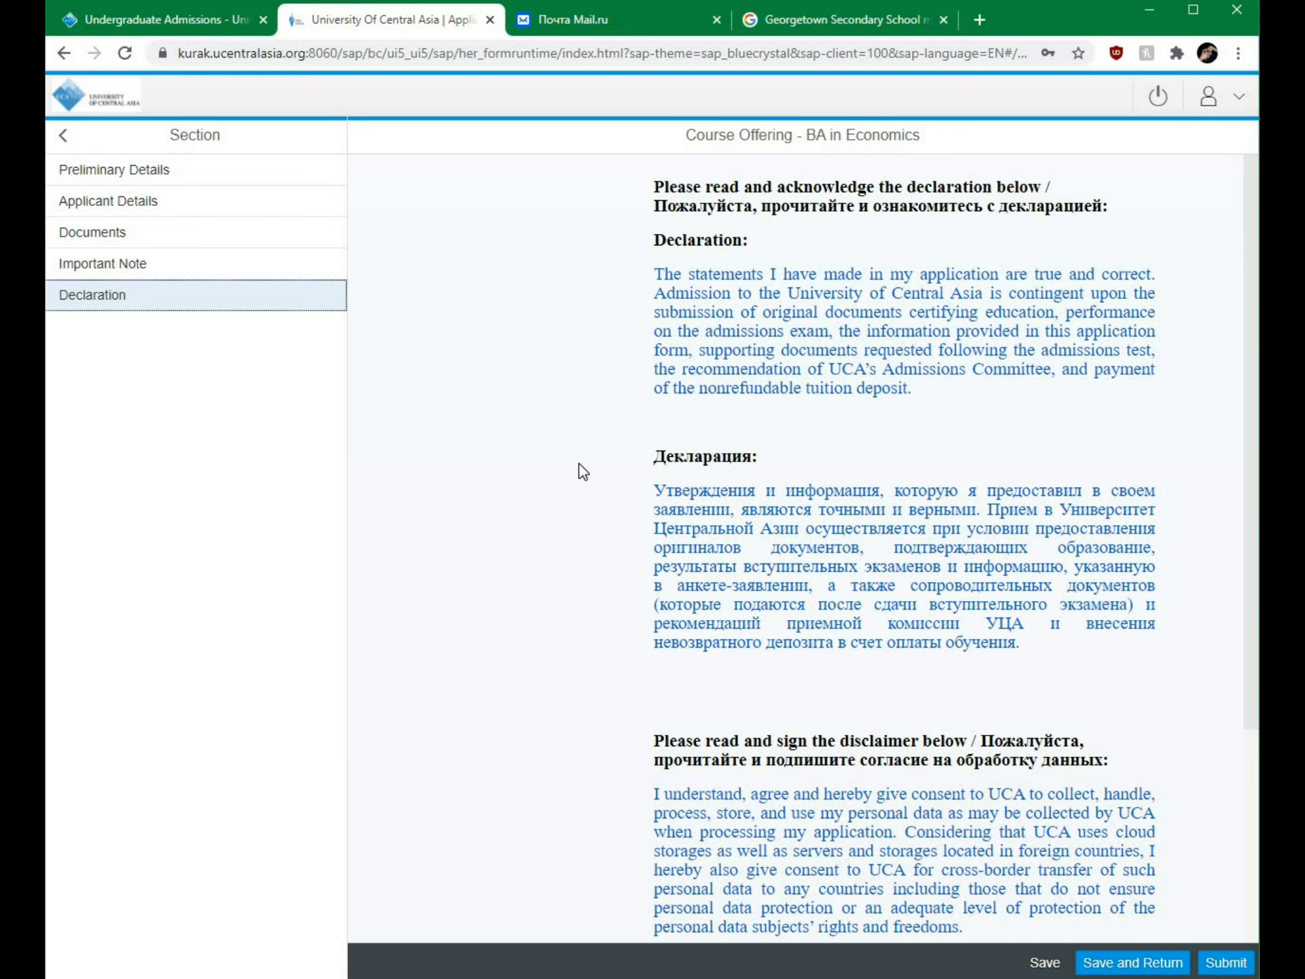
Step: Tick Acknowledge for the declaration and personal-data consent, save, and return to Documents
{"action": "scroll", "coordinate": [569, 464], "scroll_direction": "down", "scroll_amount": 4}
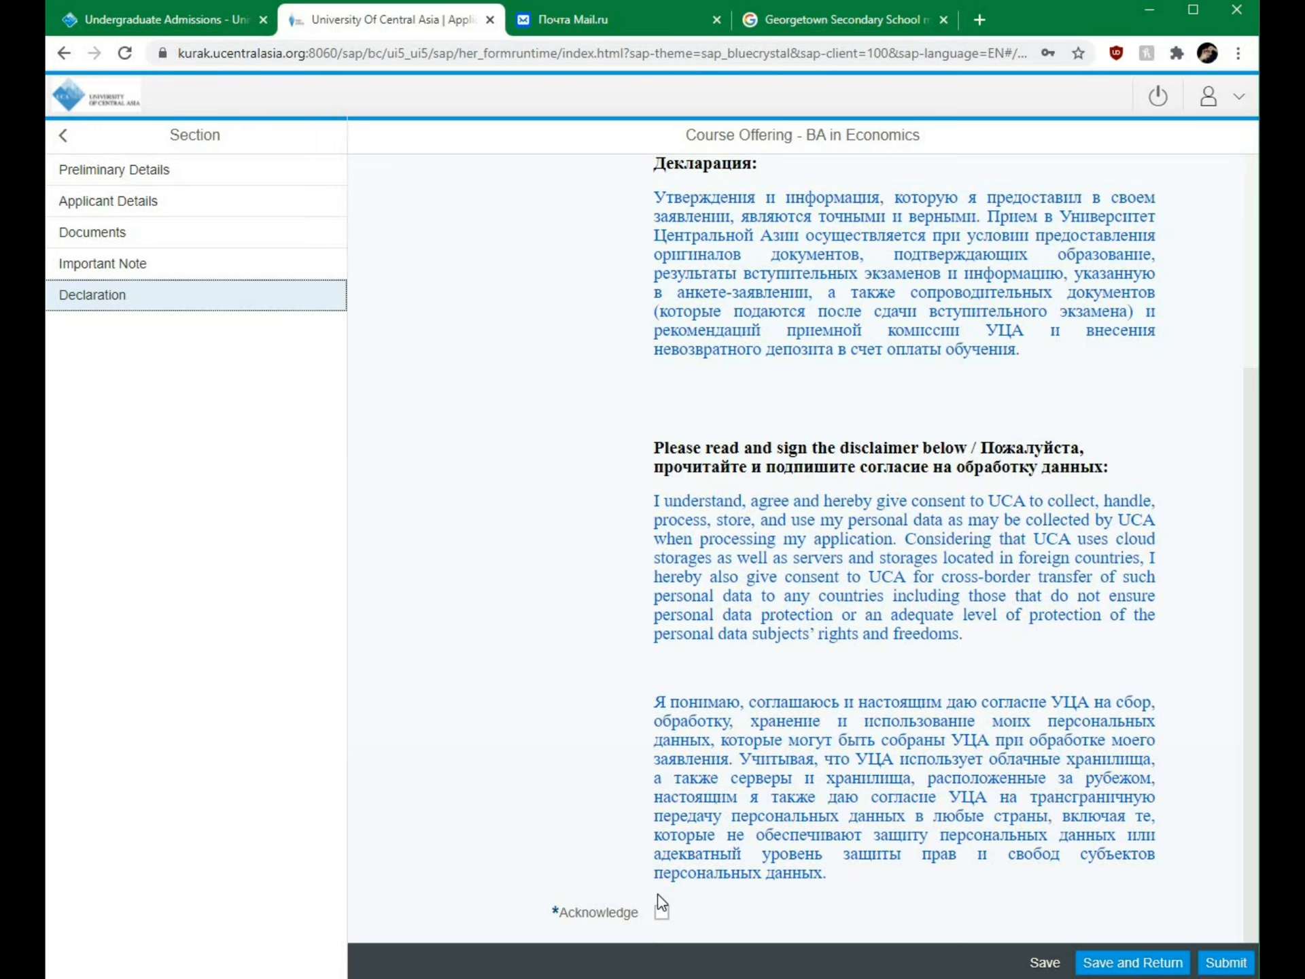
{"action": "left_click", "coordinate": [662, 913]}
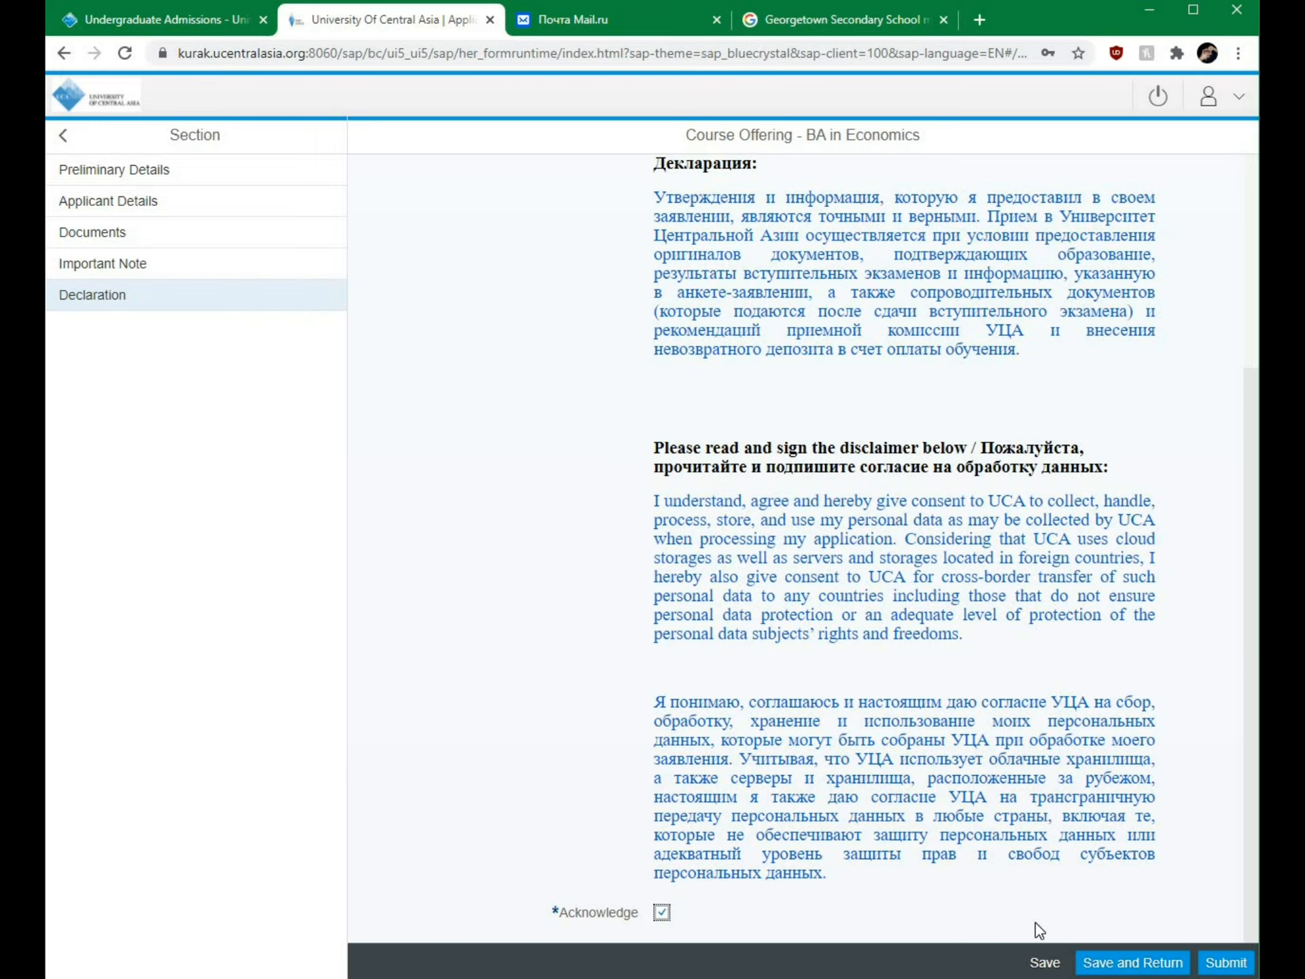
{"action": "left_click", "coordinate": [1047, 963]}
{"action": "left_click", "coordinate": [161, 233]}
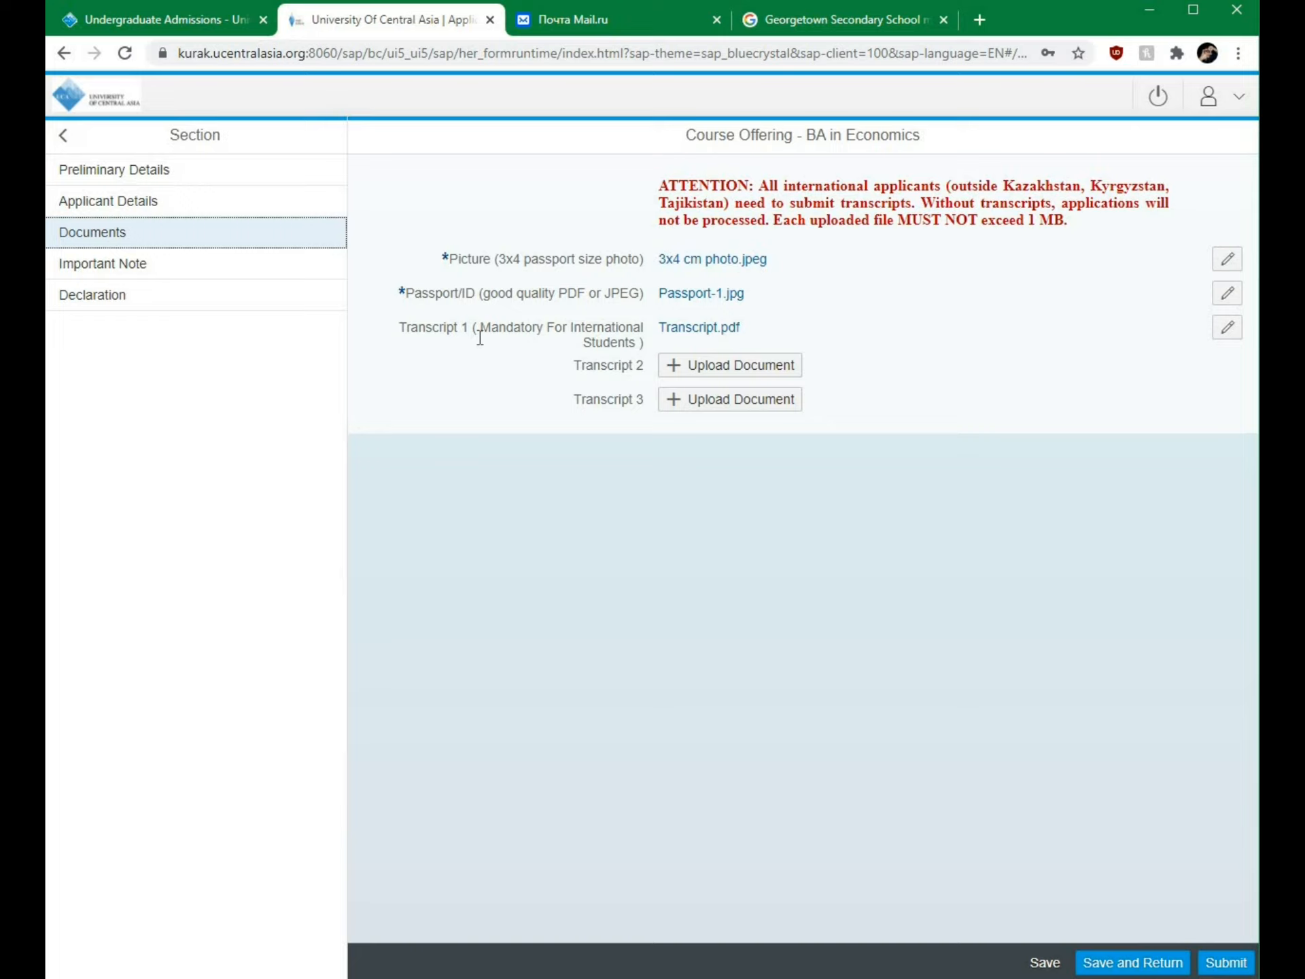
Step: From the Declaration section, submit the BA in Economics application and confirm with Yes
{"action": "left_click", "coordinate": [166, 294]}
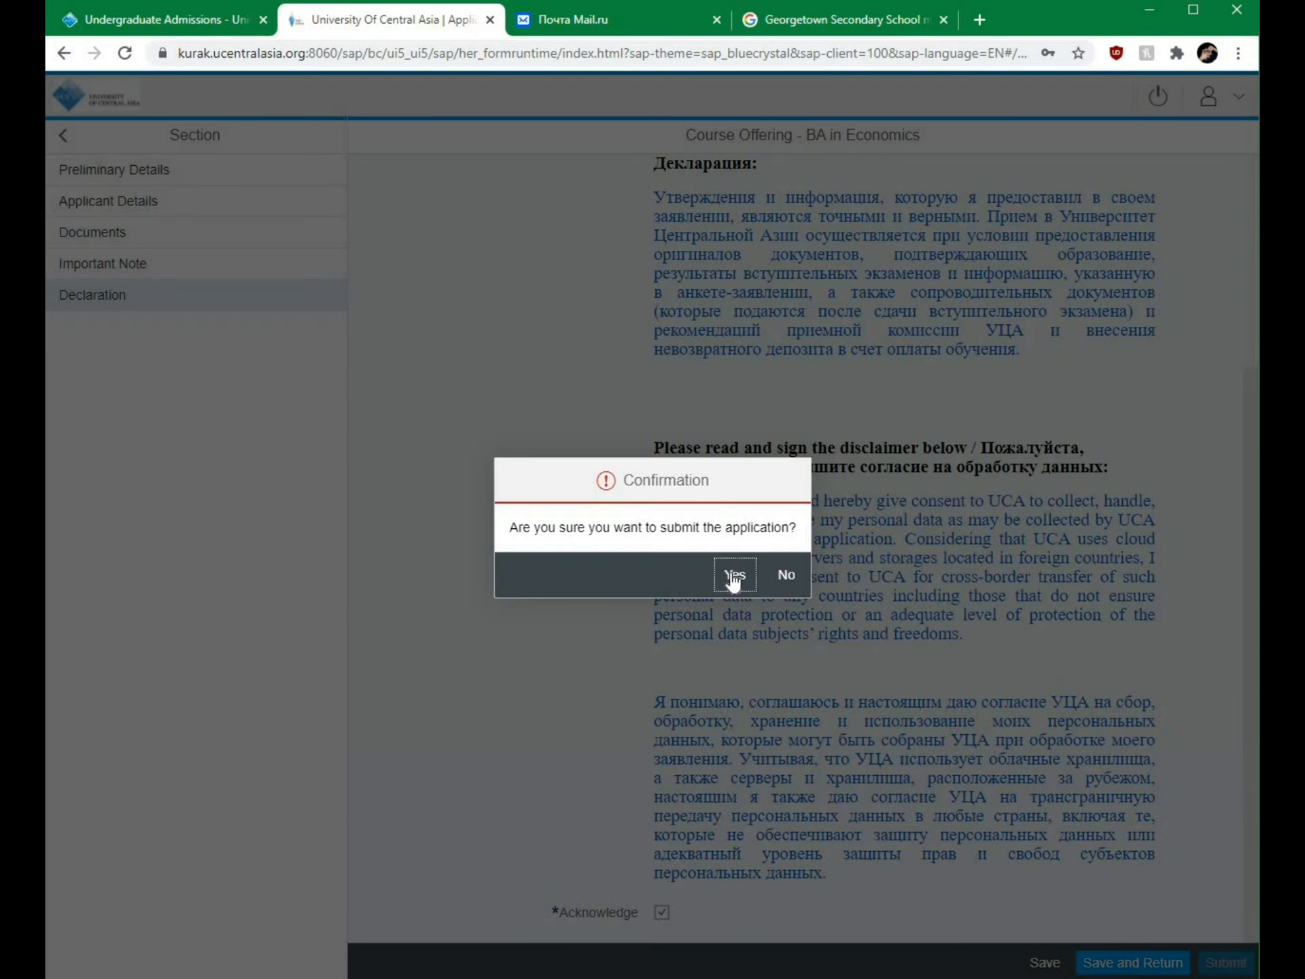
{"action": "left_click", "coordinate": [733, 578]}
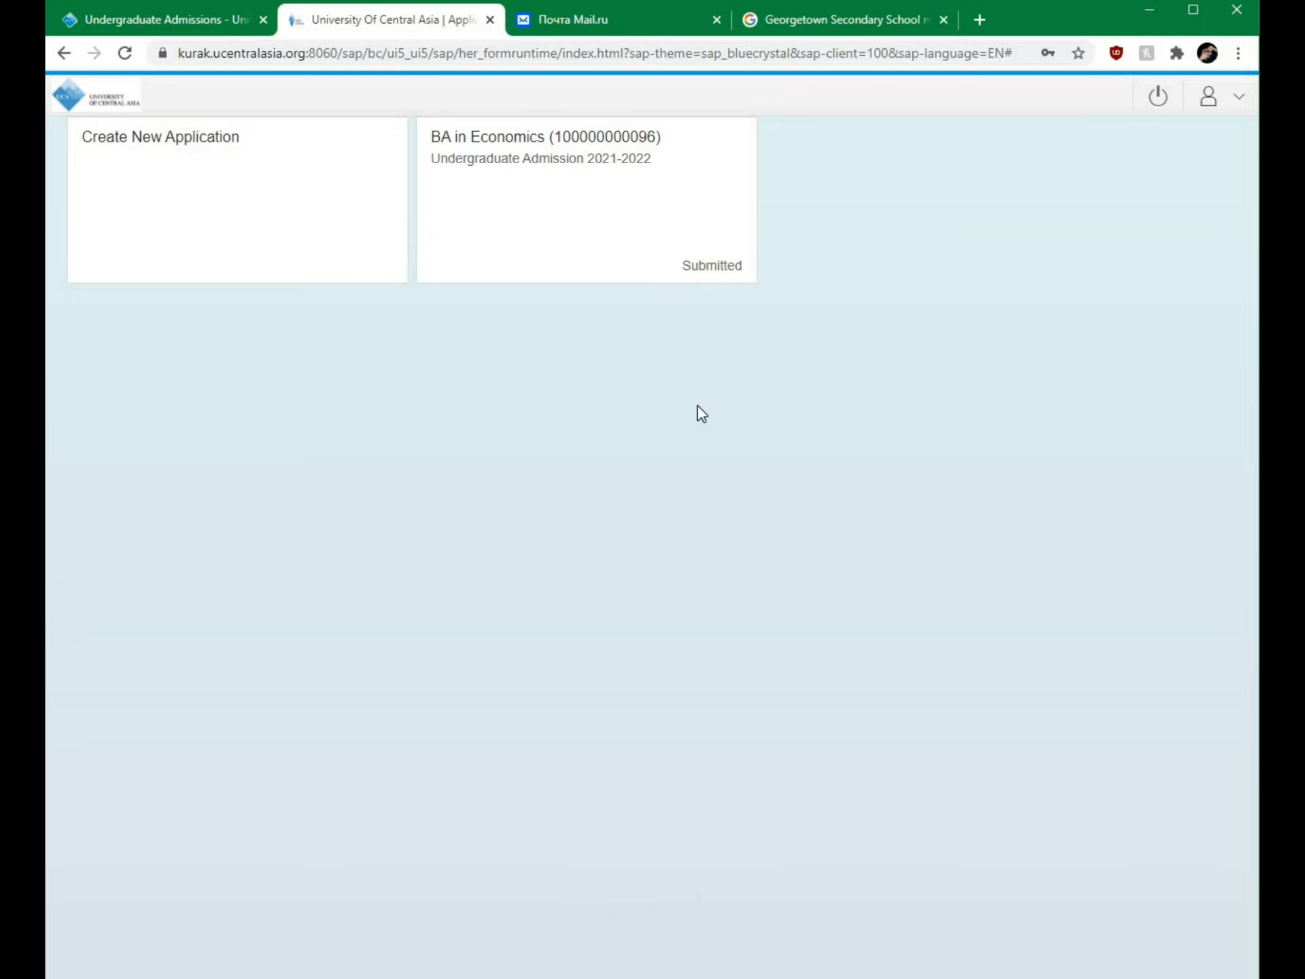
Step: Open the UCA Student Applications - Welcome email in Mail.ru, highlight the application number, and return to the portal
{"action": "left_click", "coordinate": [616, 26]}
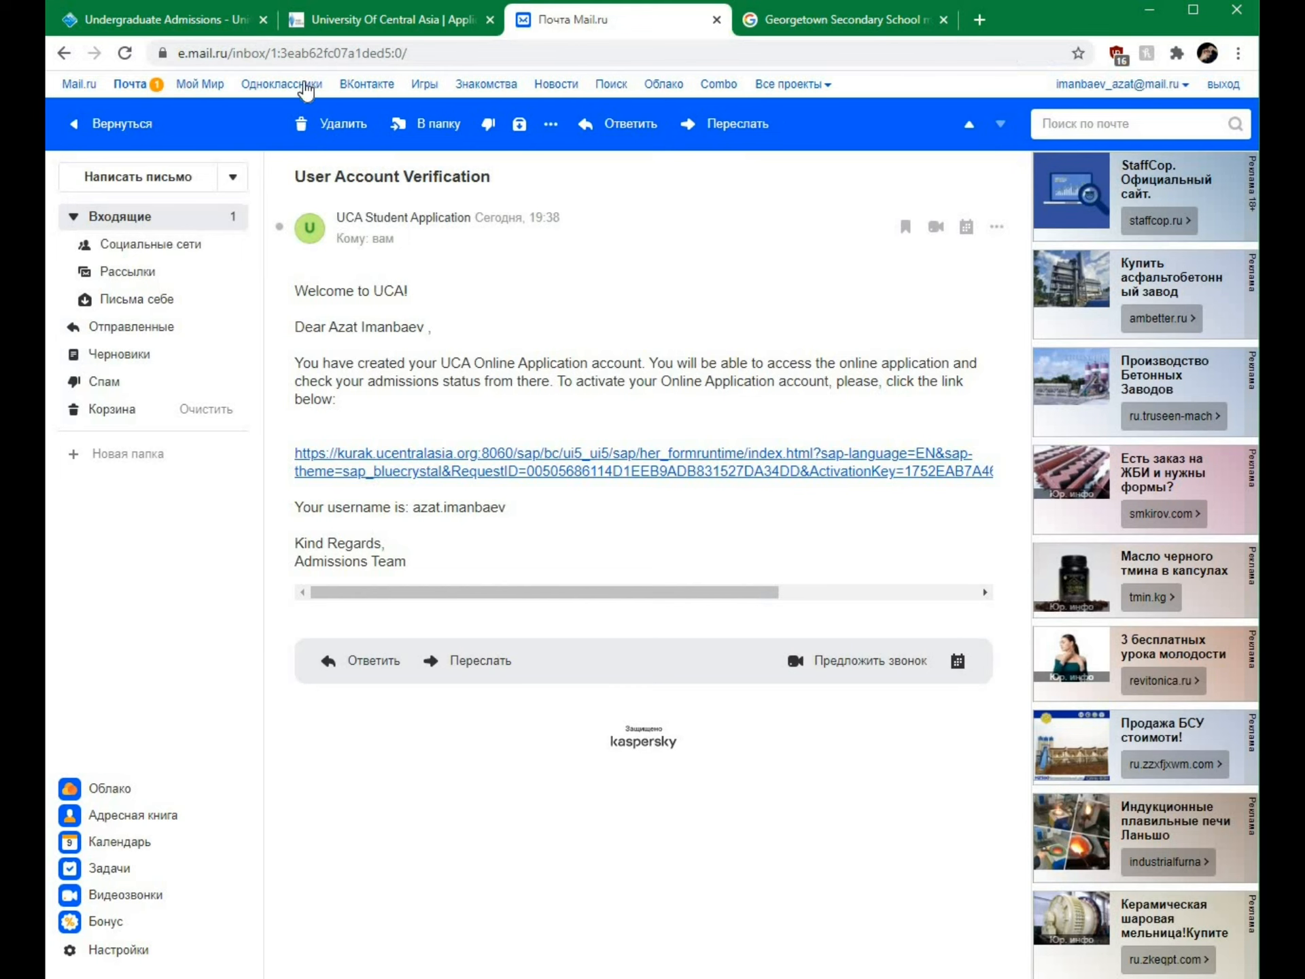
{"action": "left_click", "coordinate": [161, 218]}
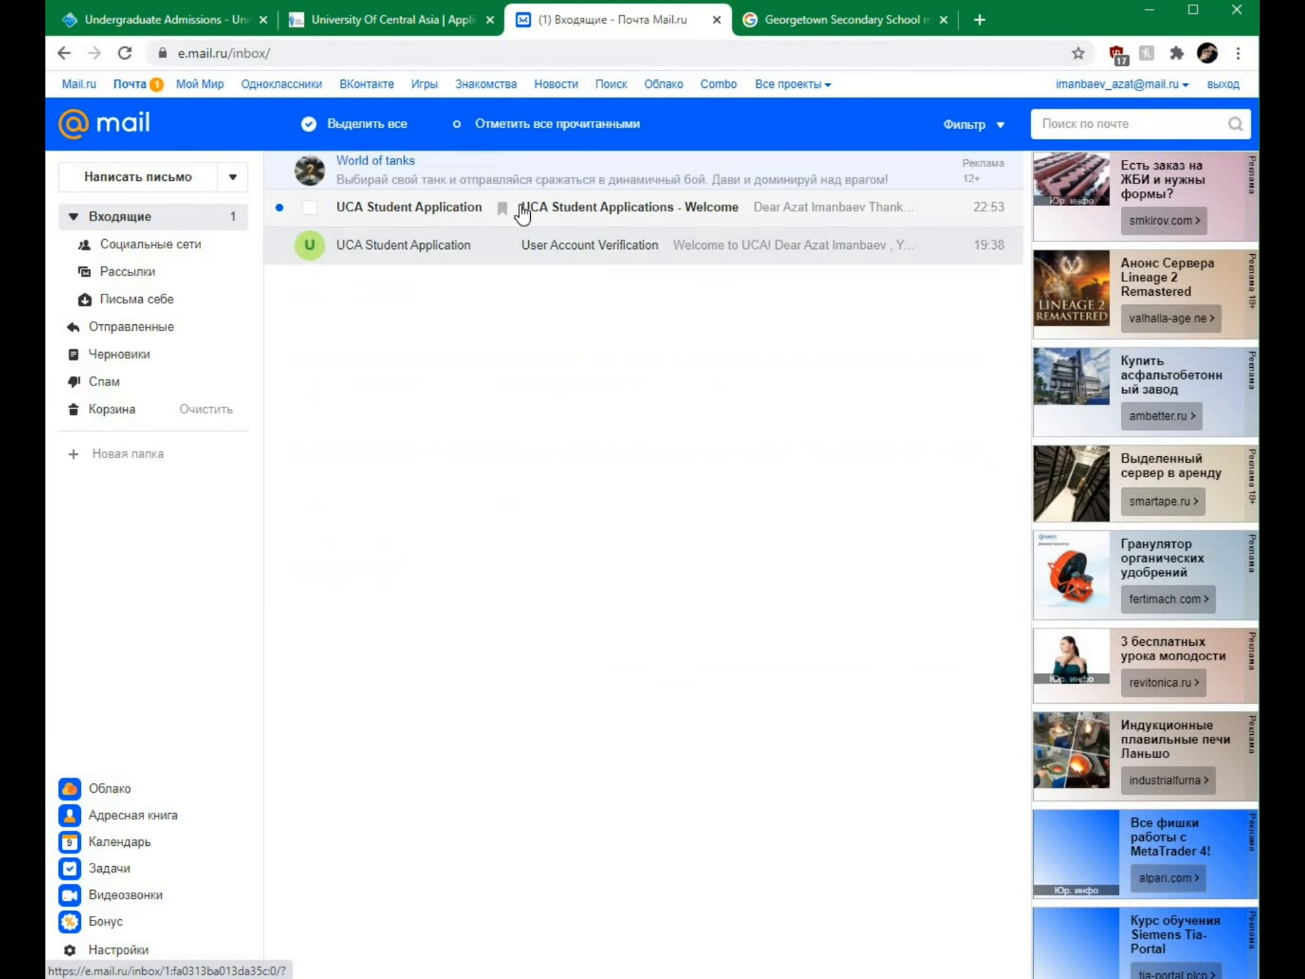
{"action": "left_click", "coordinate": [522, 212]}
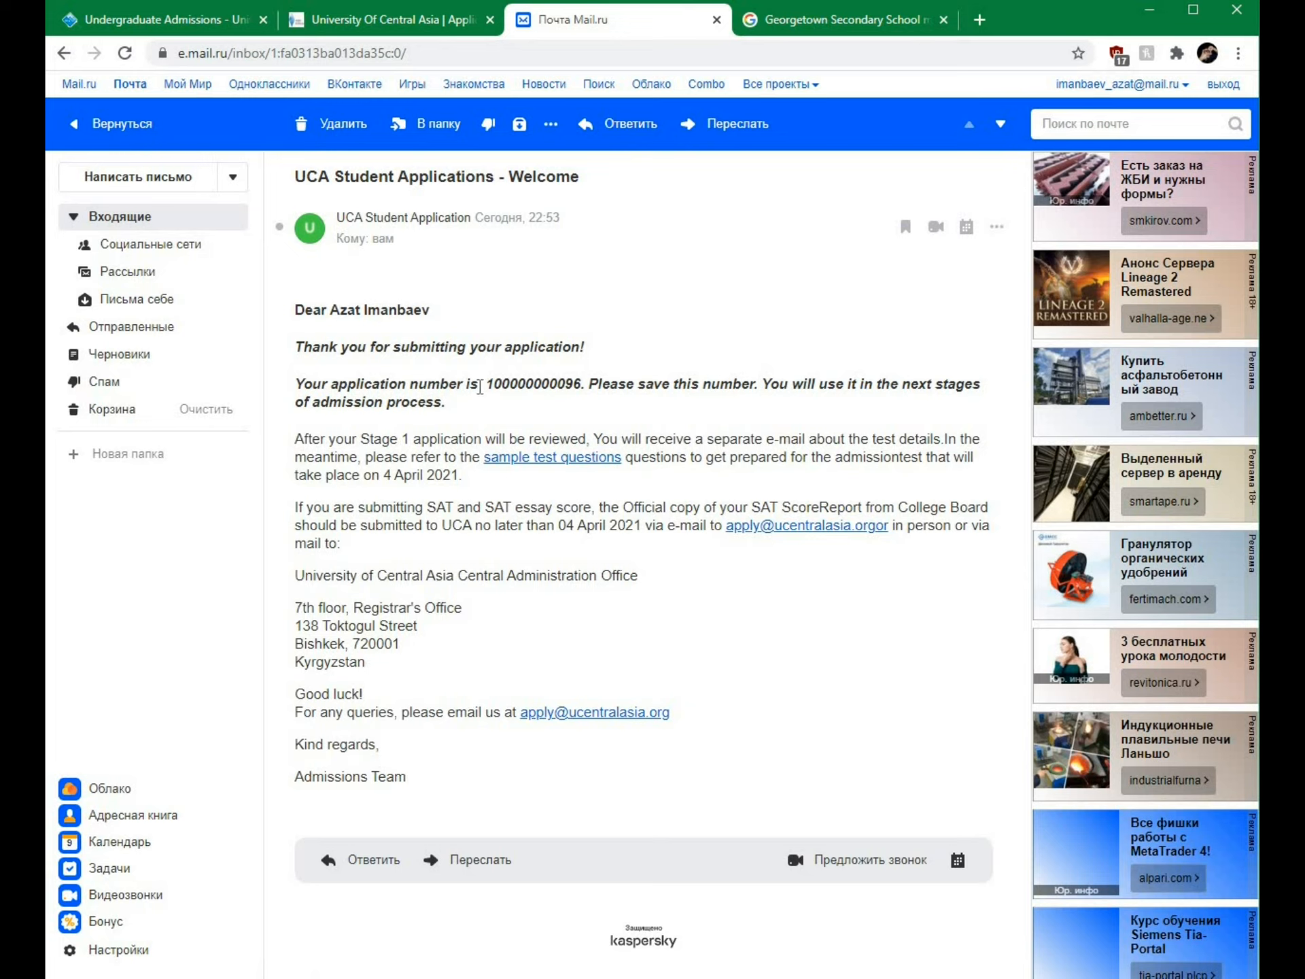
{"action": "left_click_drag", "start_coordinate": [486, 383], "coordinate": [581, 389]}
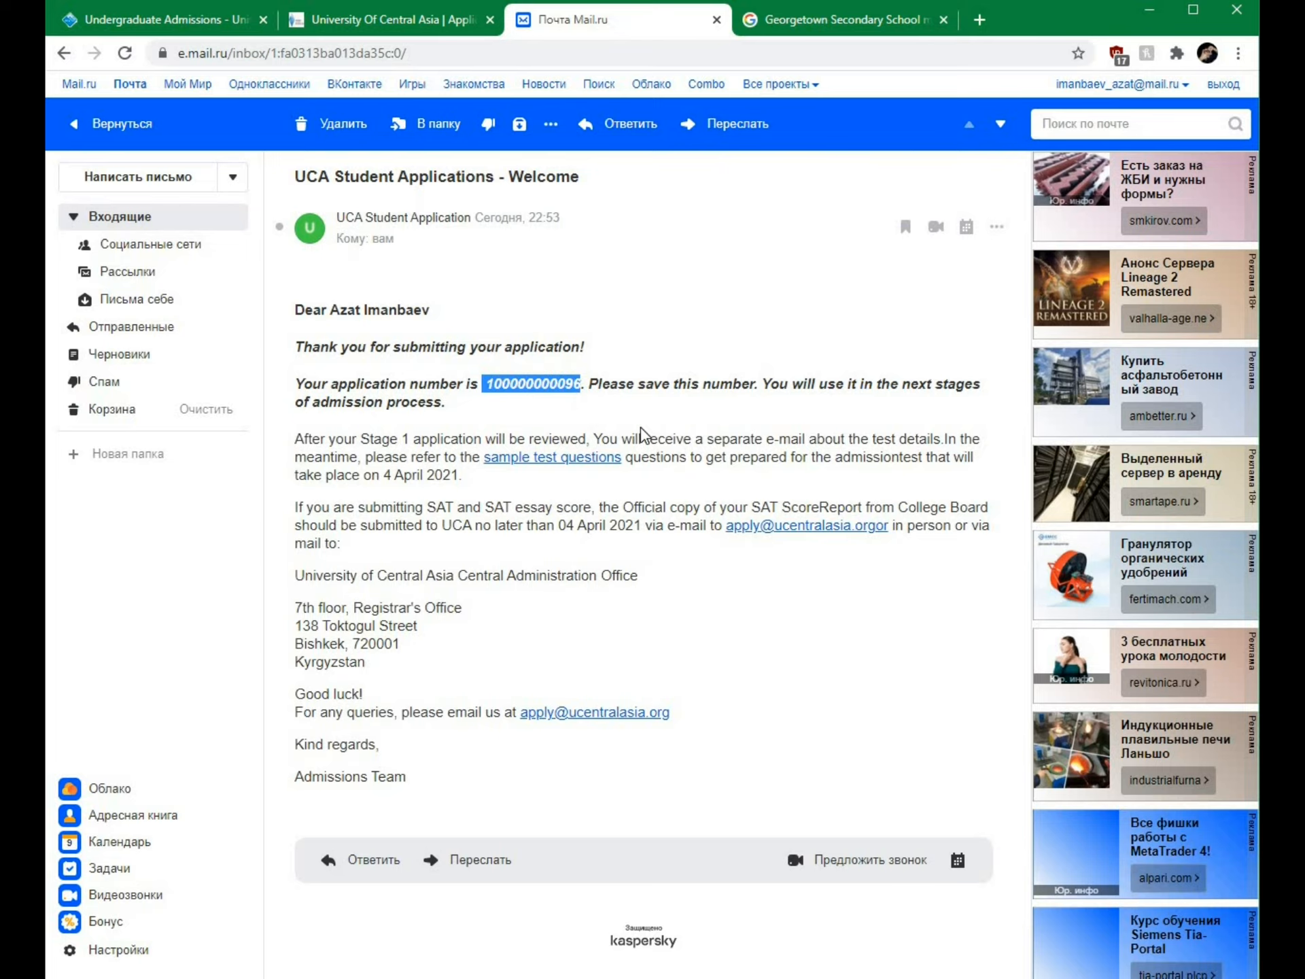
{"action": "key", "text": "ctrl+shift+Tab"}
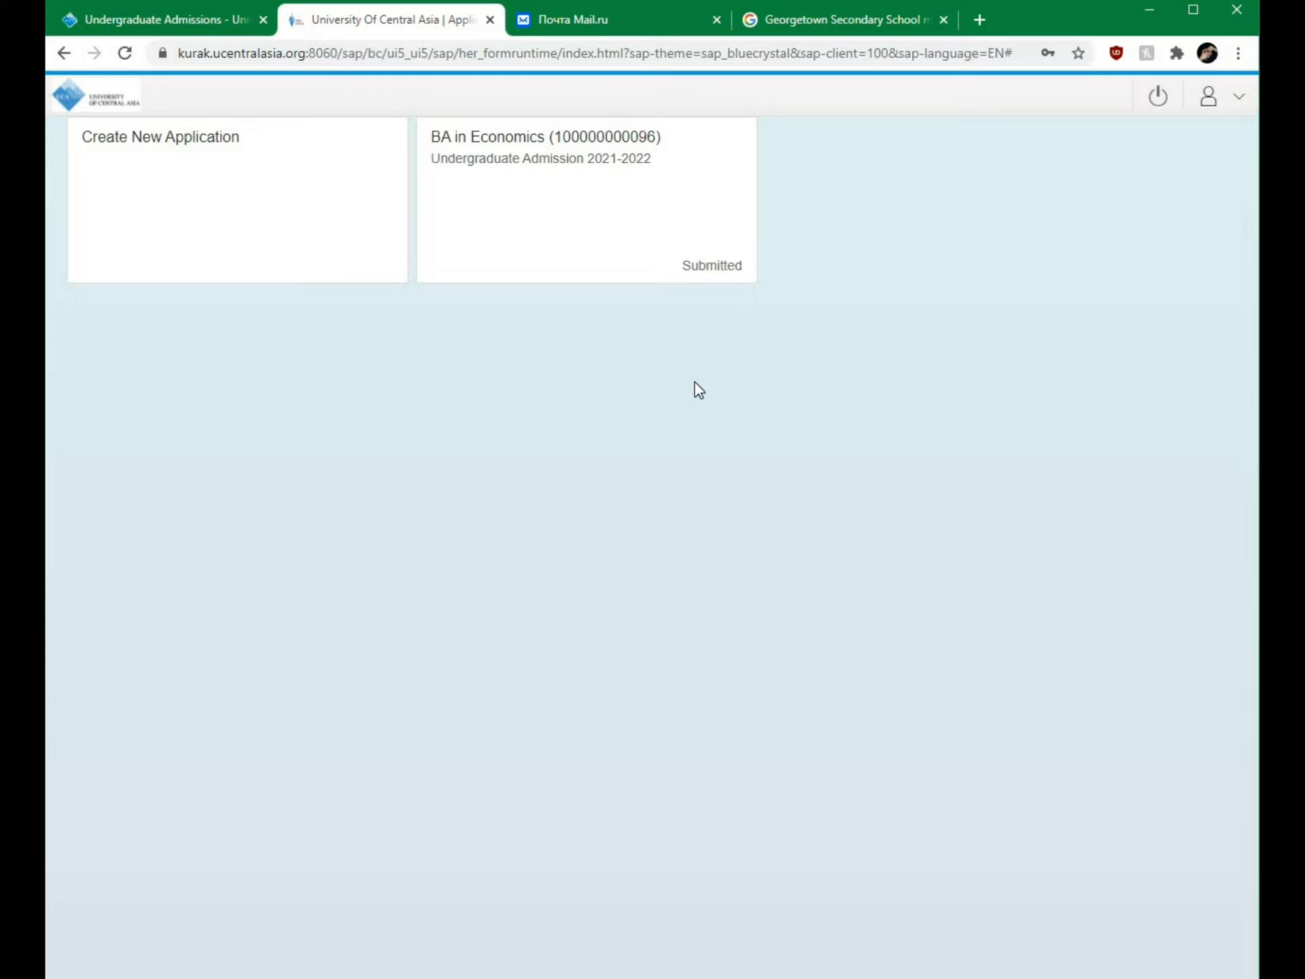